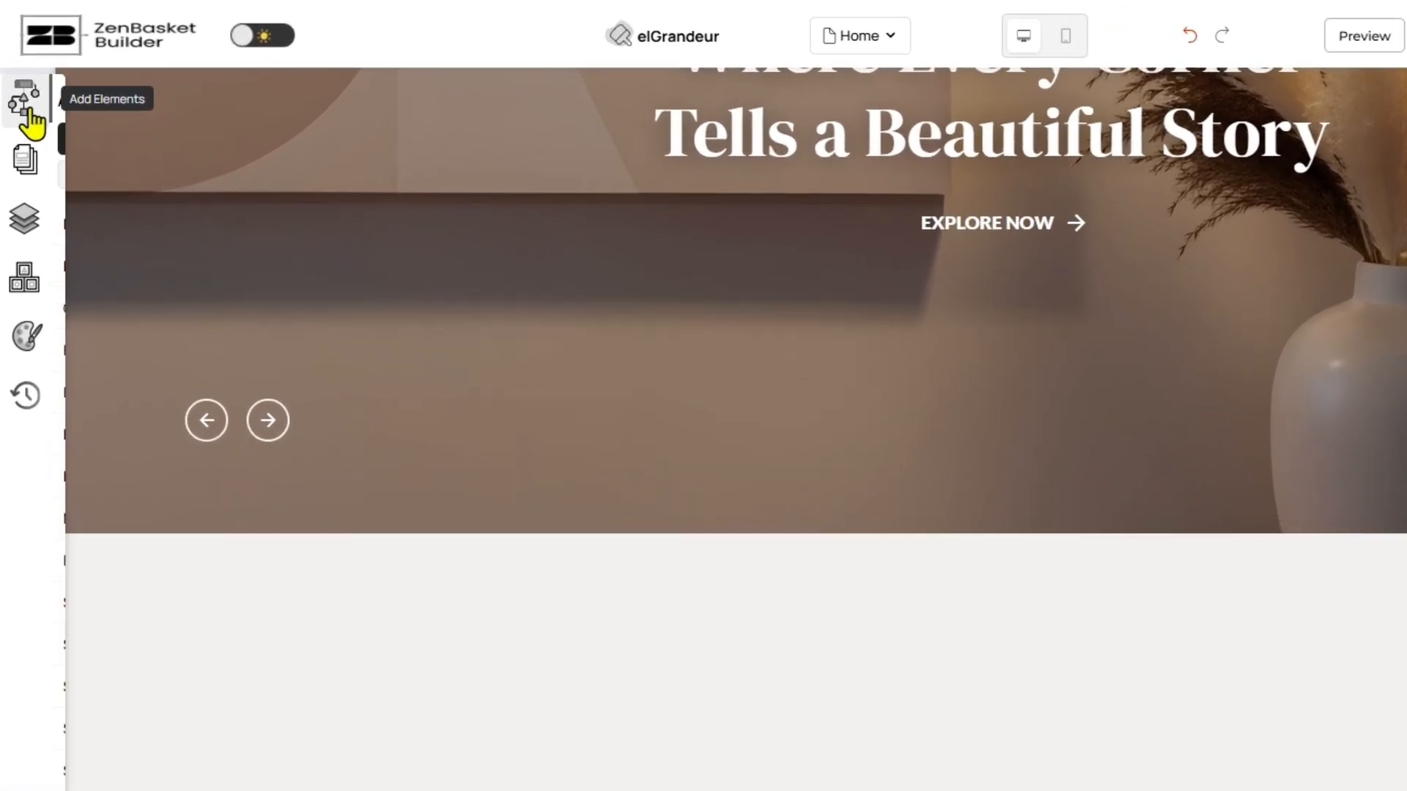
- Add the "Non-Unified content rotator design 1" element to the blank section below the hero banner
{"action": "left_click", "coordinate": [28, 107]}
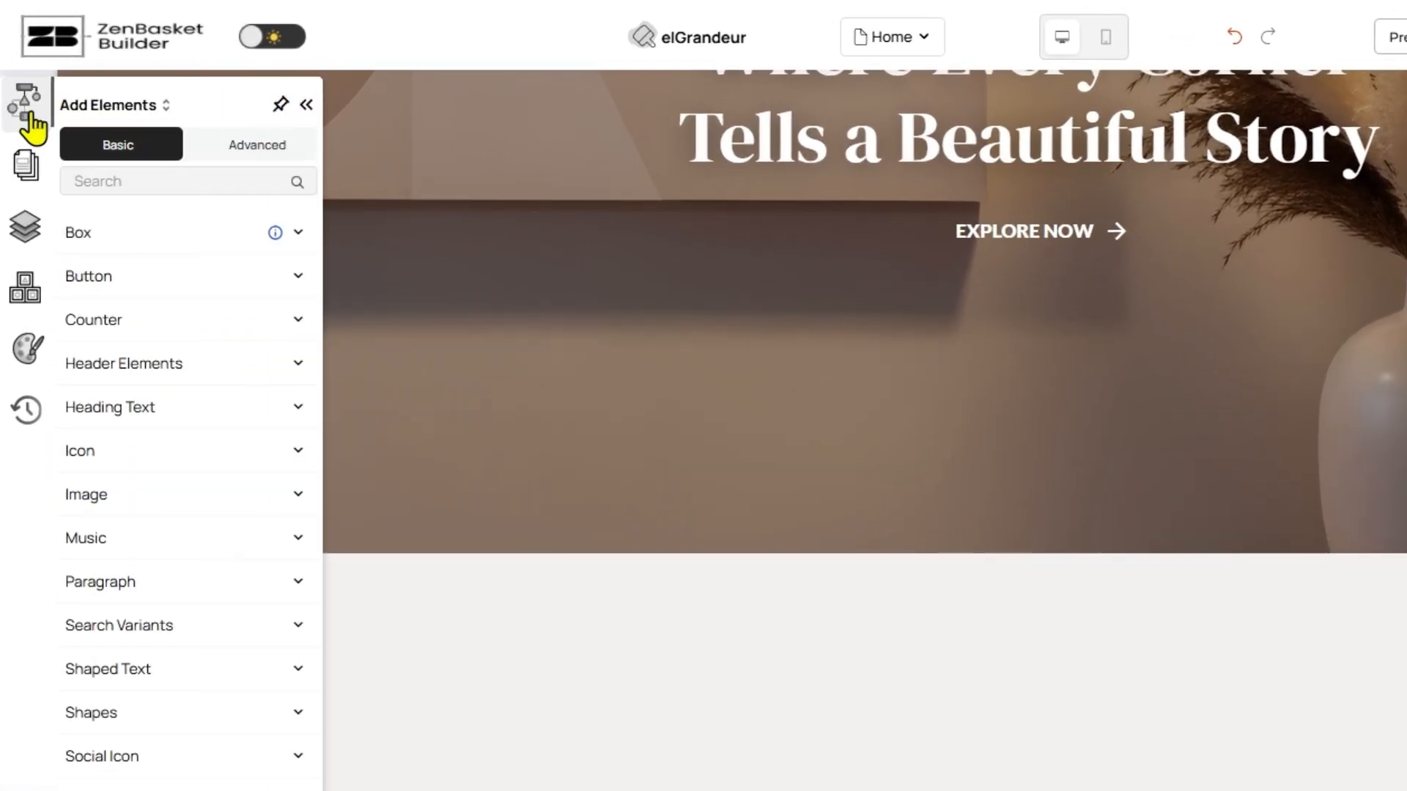
{"action": "left_click", "coordinate": [226, 152]}
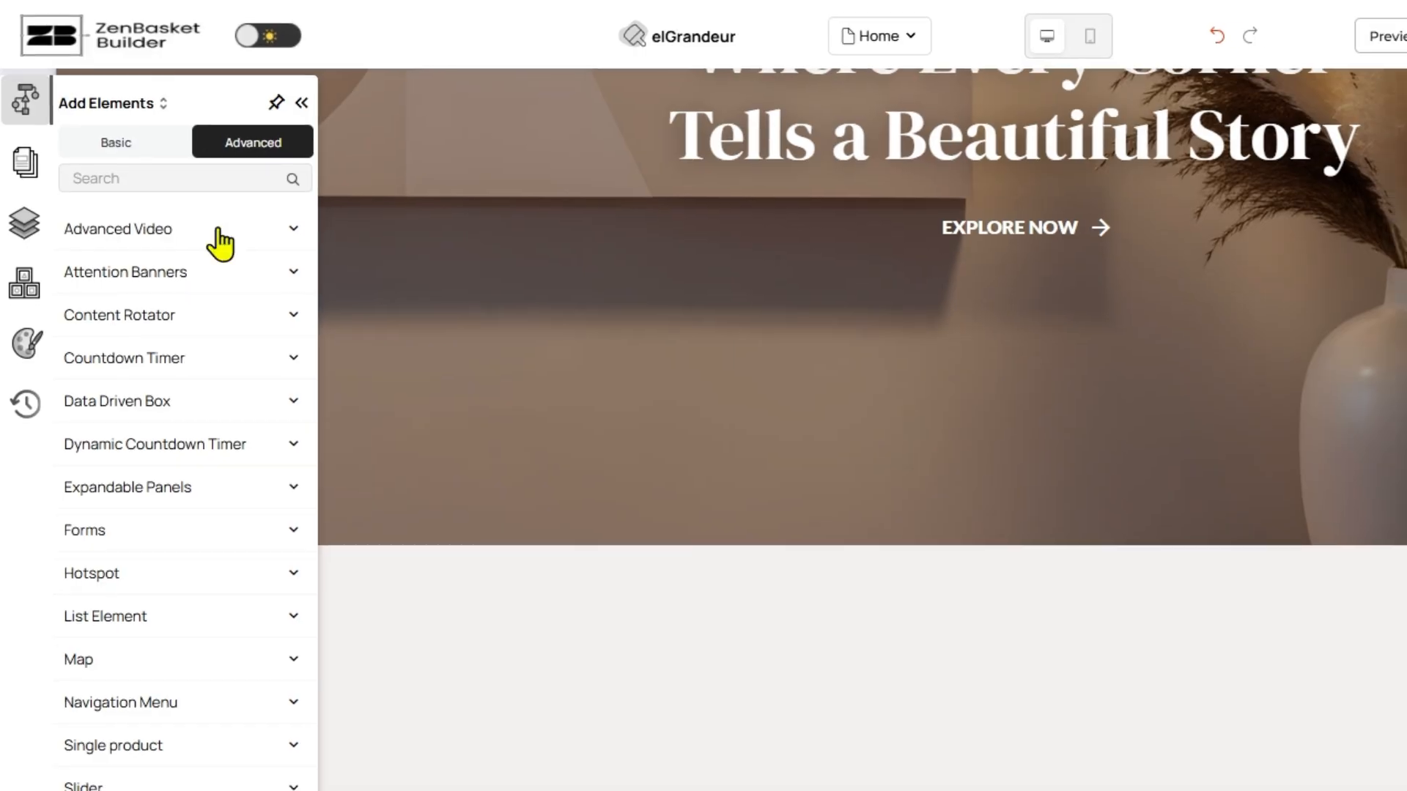
{"action": "left_click", "coordinate": [216, 331]}
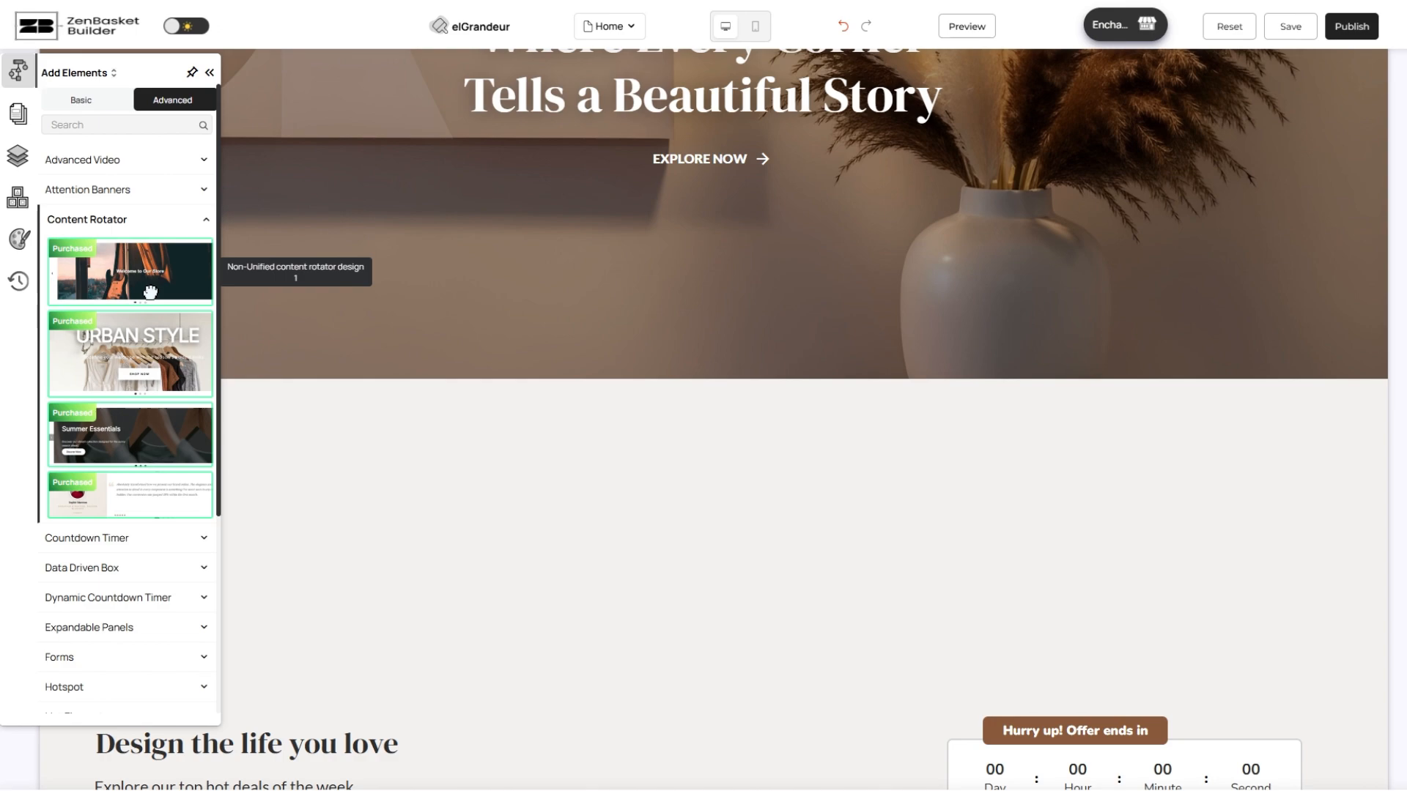
{"action": "left_click_drag", "start_coordinate": [150, 292], "coordinate": [56, 431]}
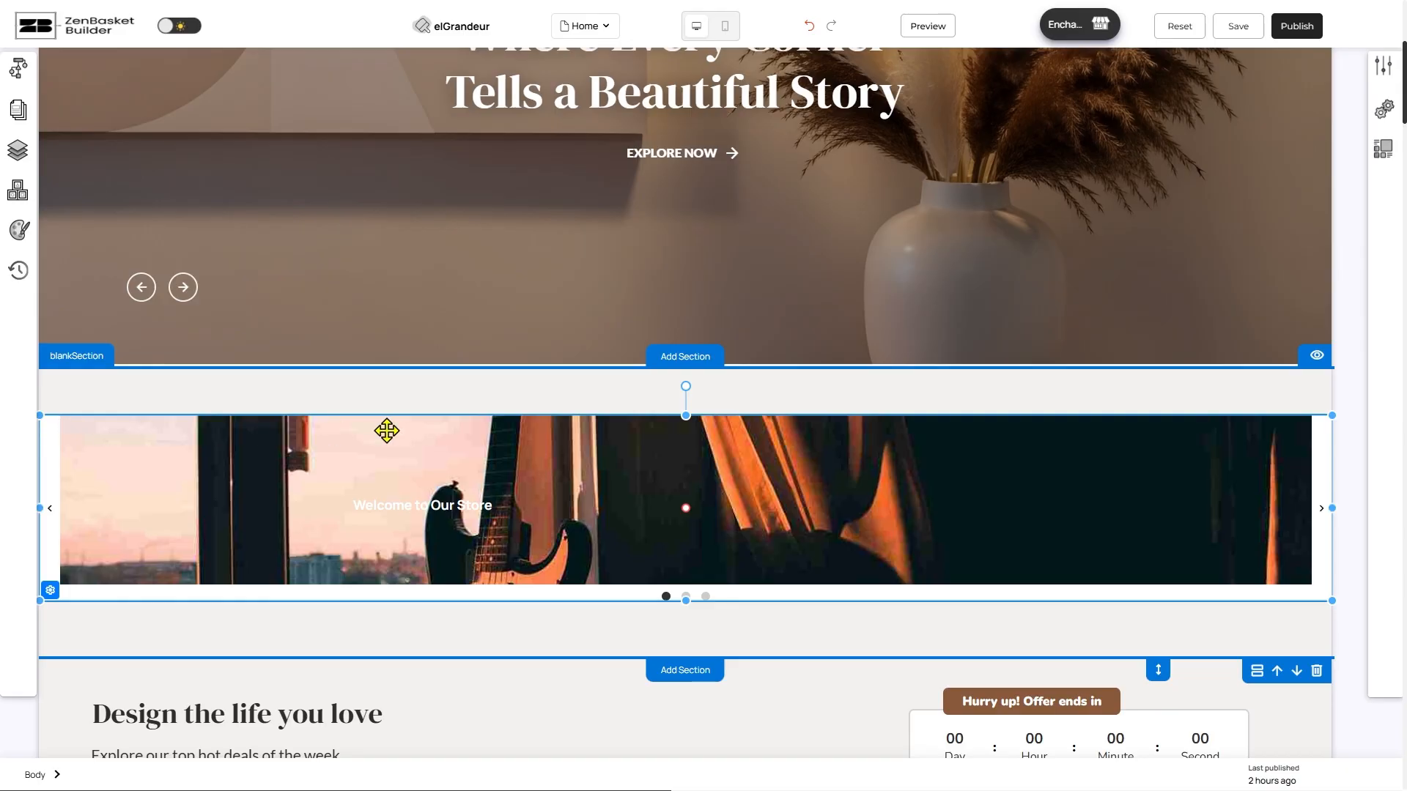
- Set the font color of the "Welcome to Our Store" text on the rotator's first slide to #b30a0aff
{"action": "left_click", "coordinate": [393, 505]}
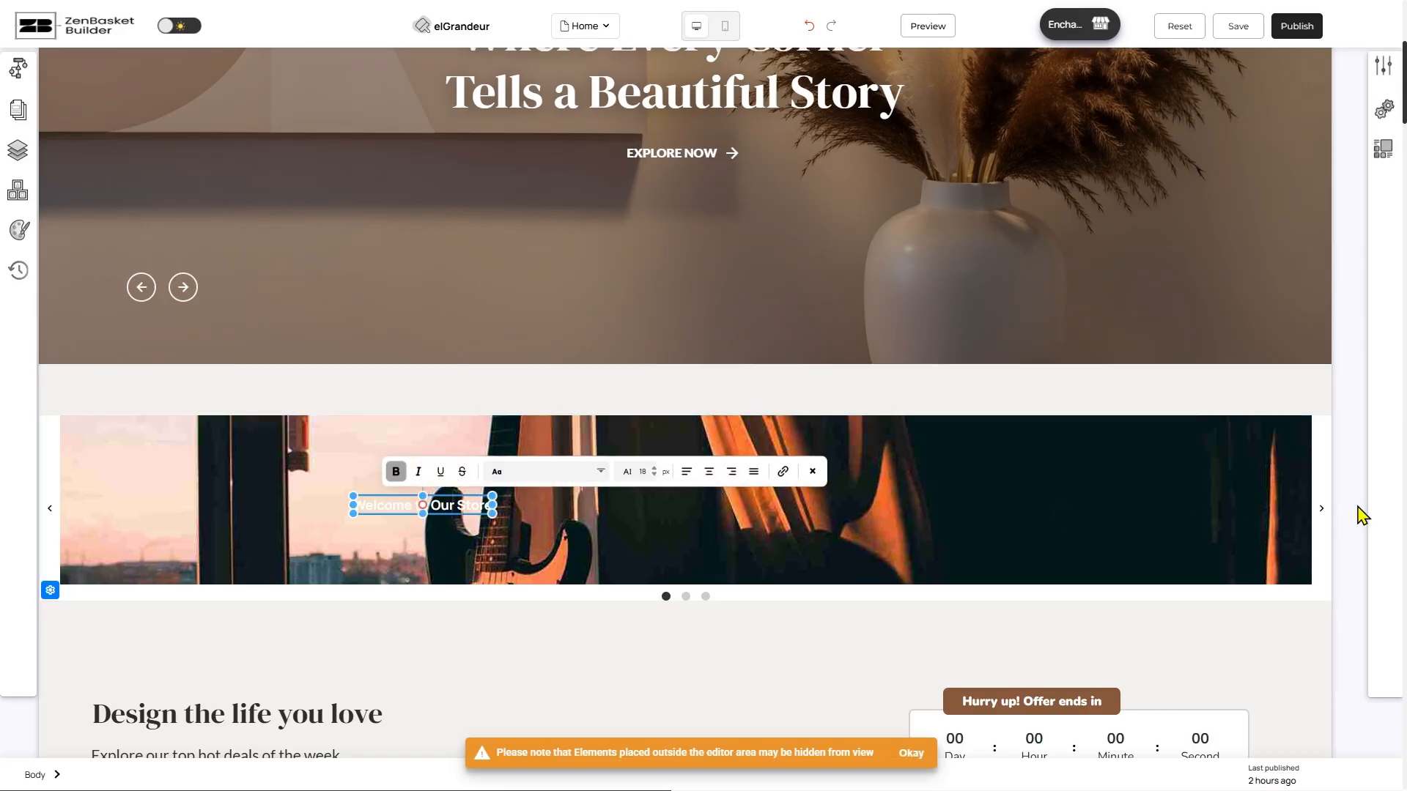
{"action": "left_click", "coordinate": [1383, 66]}
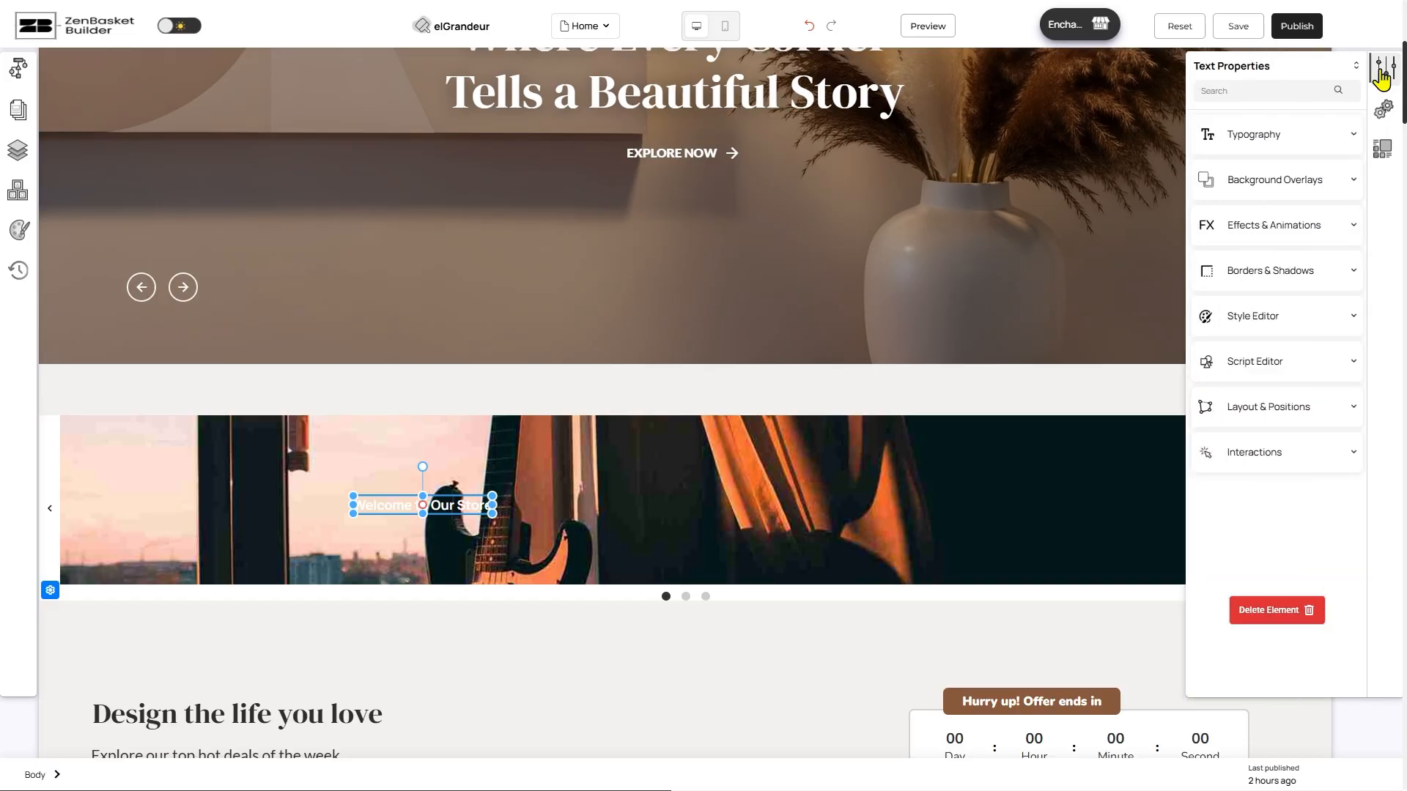
{"action": "left_click", "coordinate": [1335, 149]}
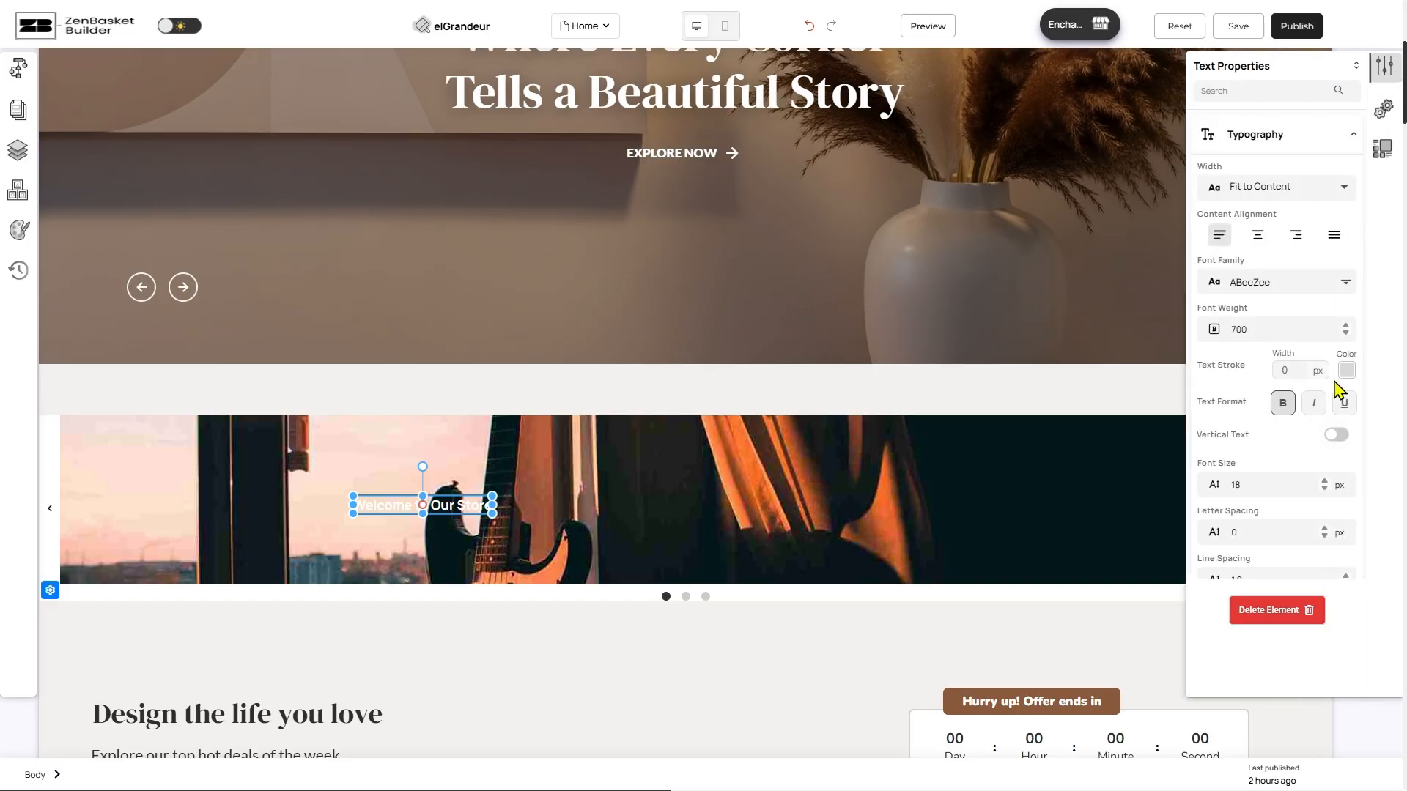
{"action": "scroll", "coordinate": [1335, 440], "scroll_direction": "down", "scroll_amount": 2}
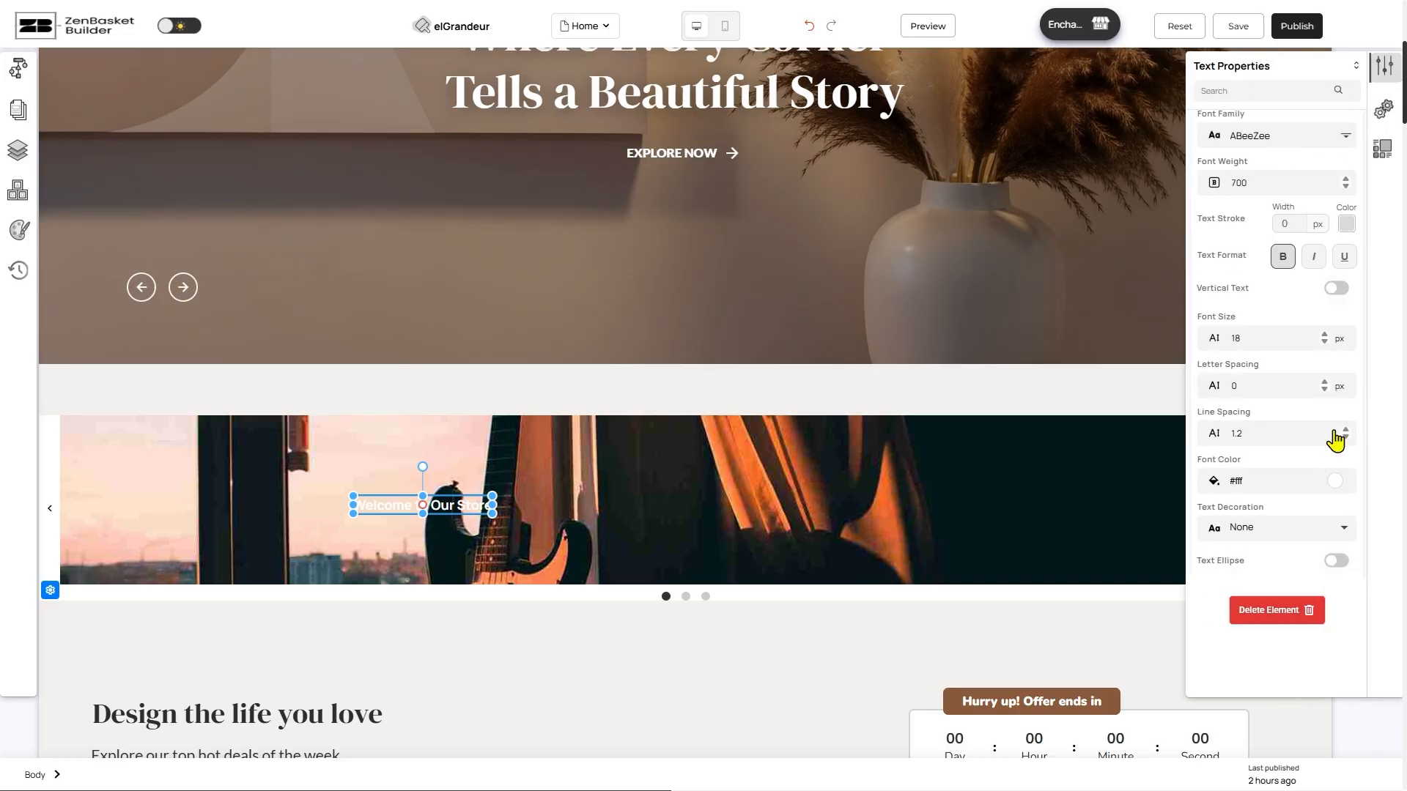
{"action": "left_click", "coordinate": [1335, 484]}
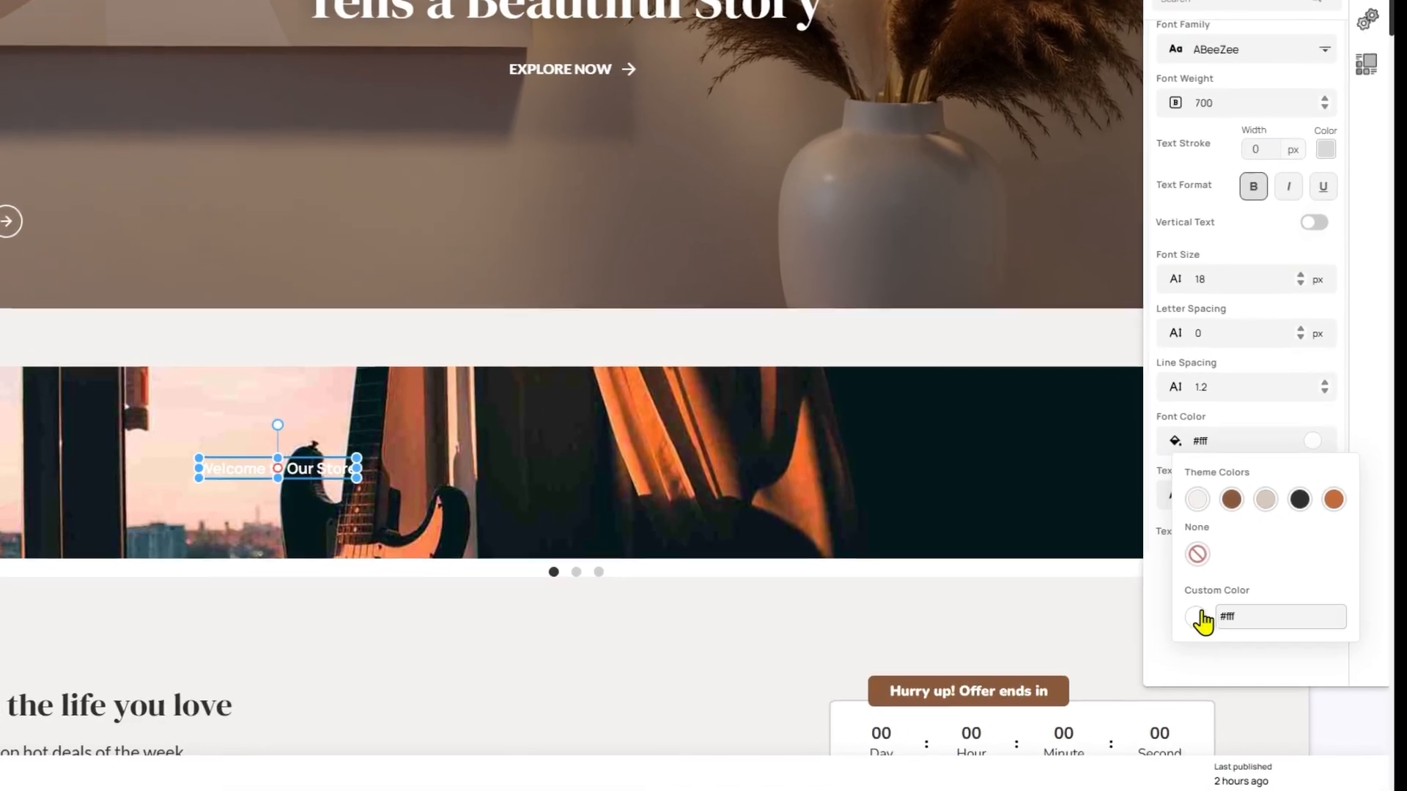
{"action": "left_click", "coordinate": [1232, 636]}
{"action": "left_click", "coordinate": [1098, 336]}
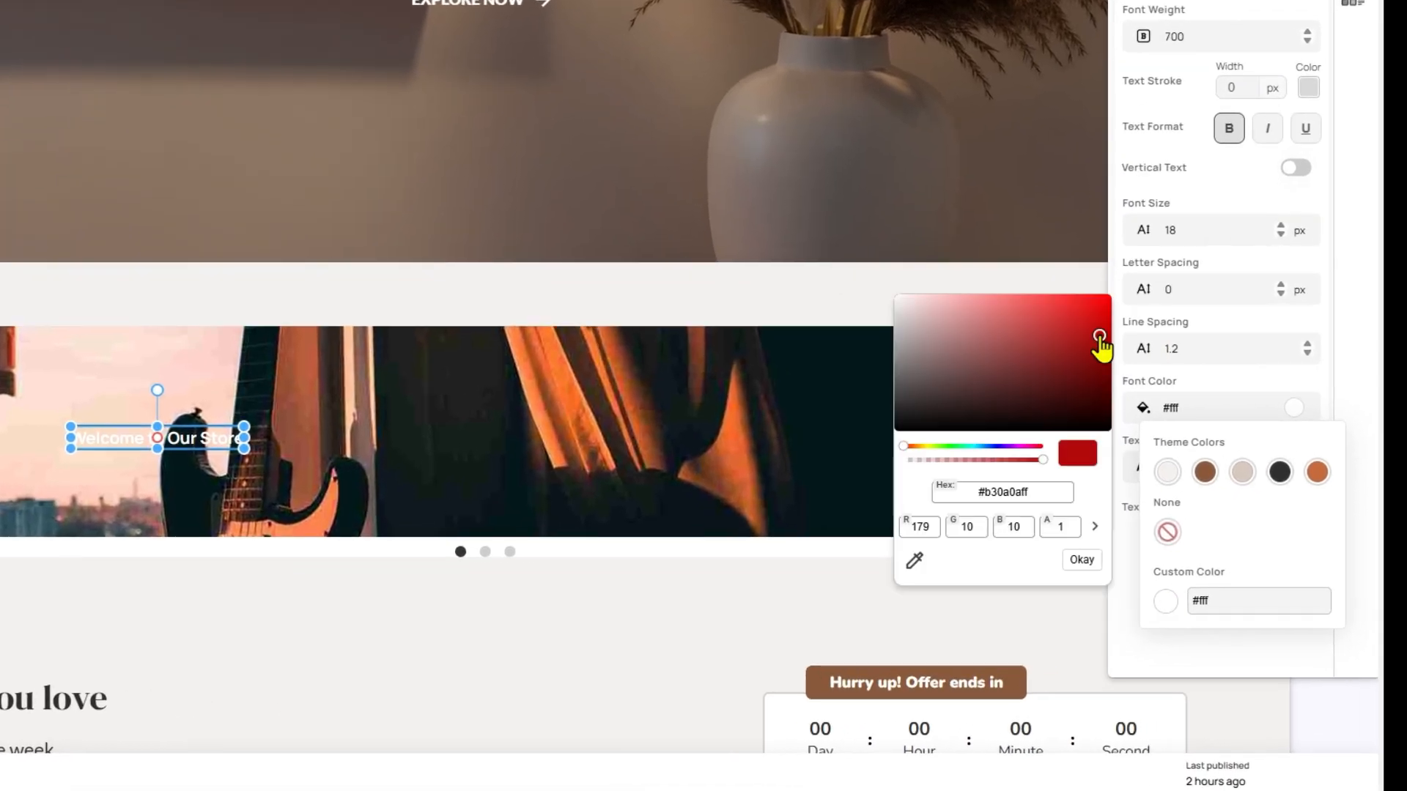
{"action": "left_click", "coordinate": [1091, 561]}
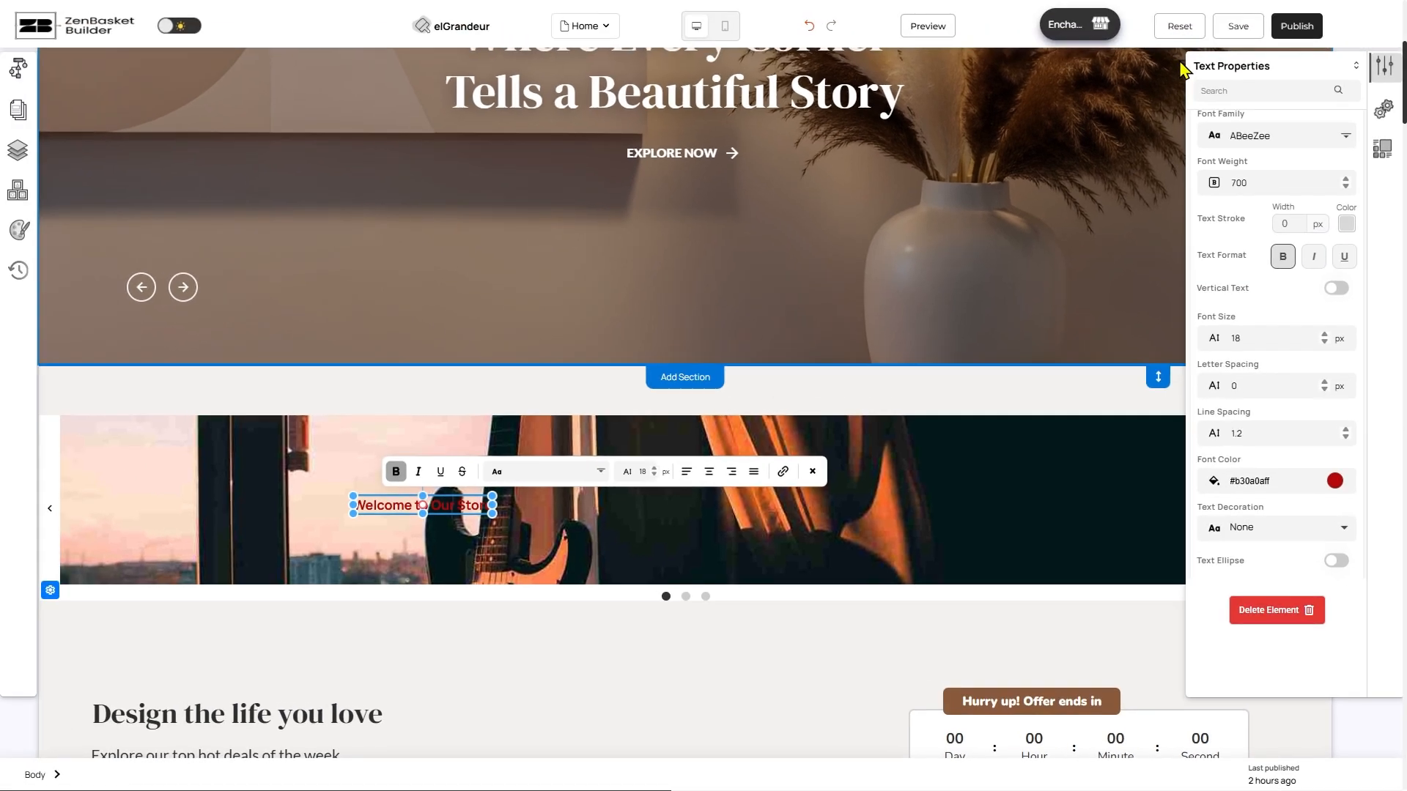
{"action": "left_click", "coordinate": [1384, 69]}
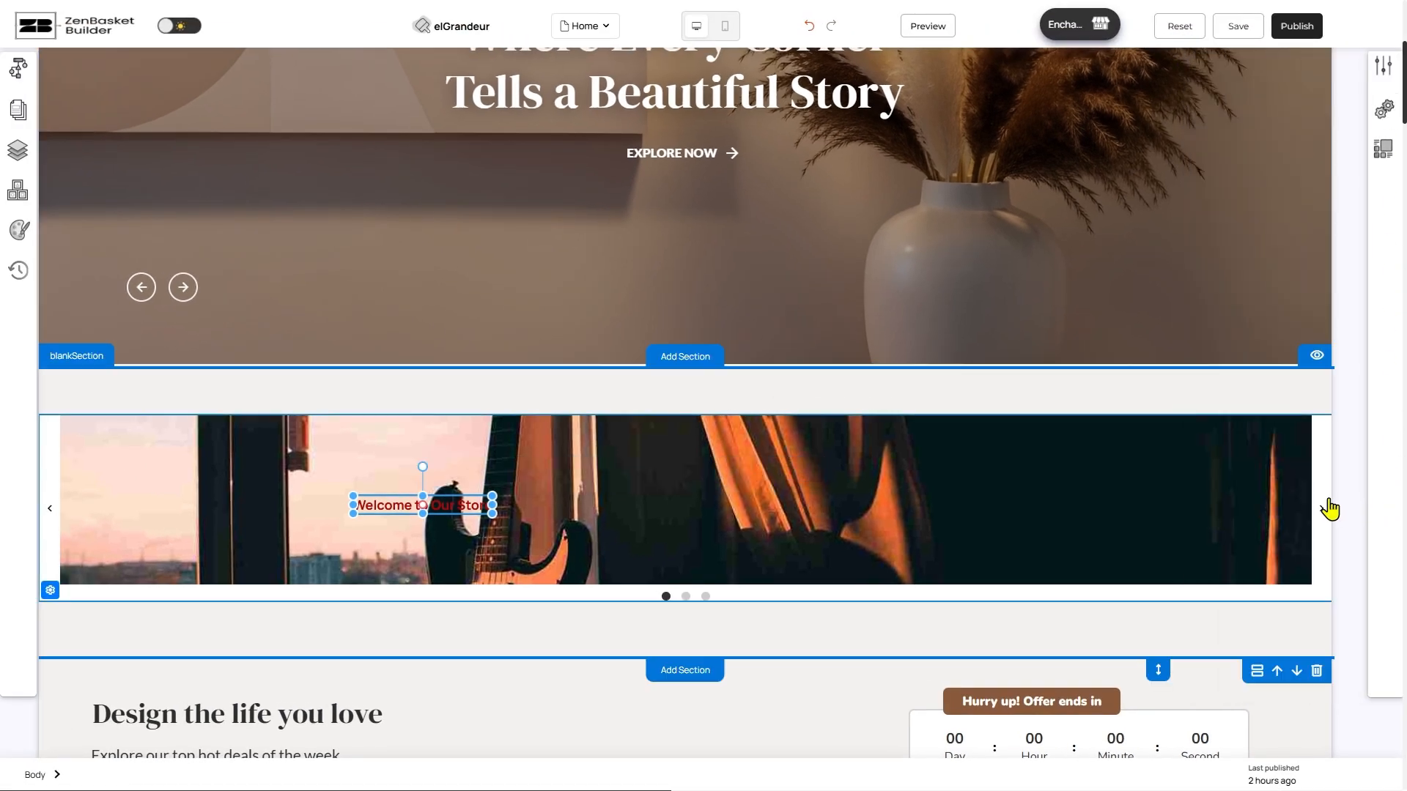
- On the rotator's second slide, set the "Explore New Arrivals" font color to #14c2abff and move the text slightly right and down
{"action": "left_click", "coordinate": [1326, 509]}
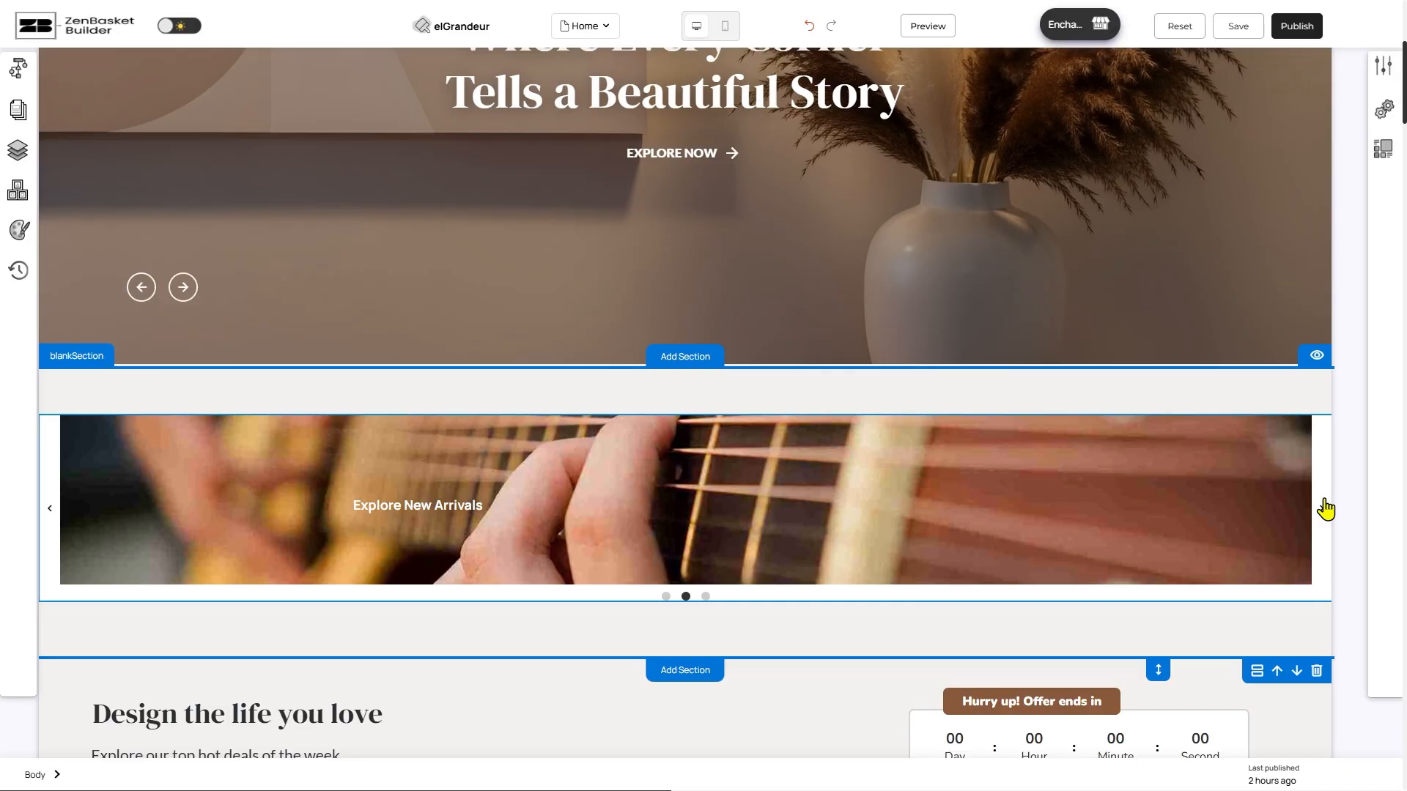
{"action": "left_click", "coordinate": [444, 506]}
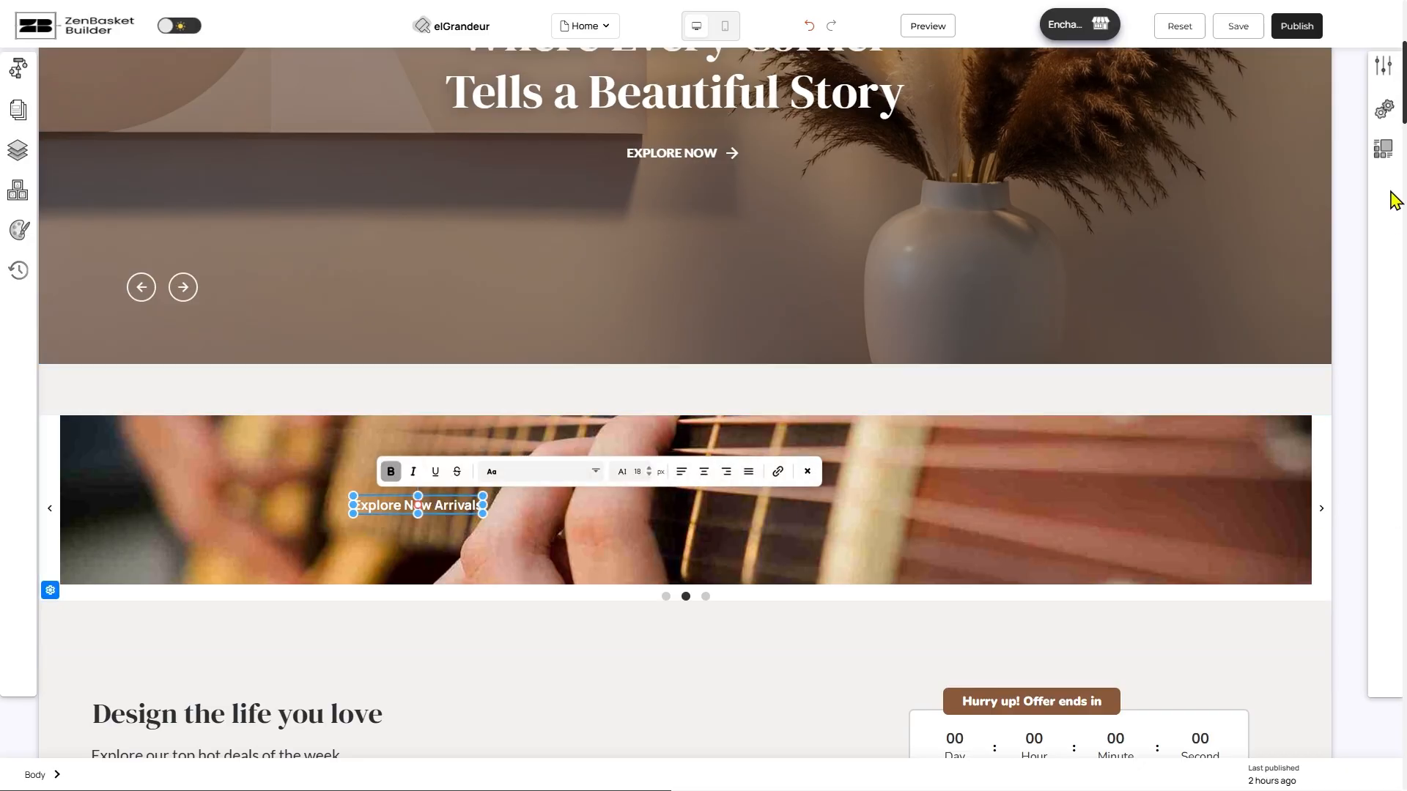
{"action": "left_click", "coordinate": [1386, 70]}
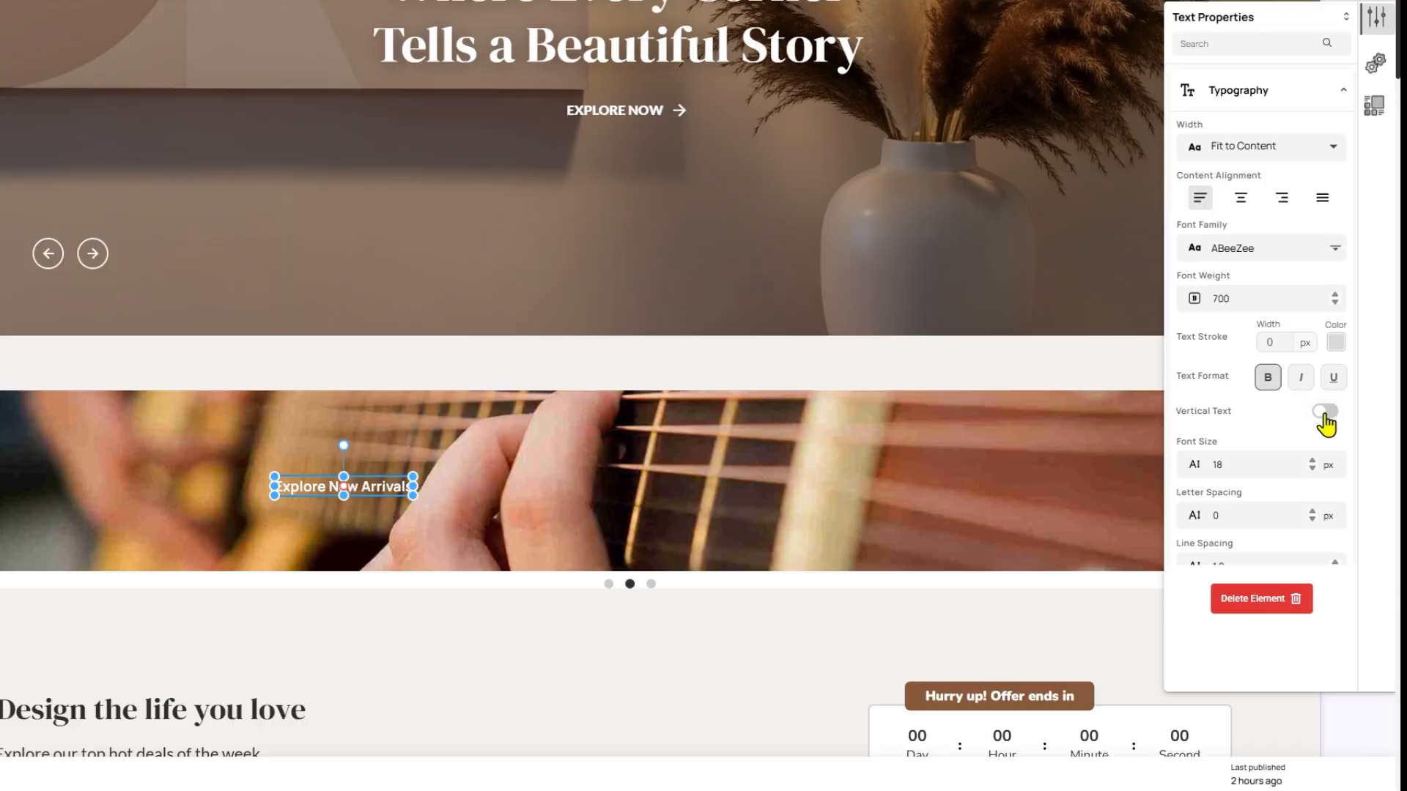
{"action": "scroll", "coordinate": [1330, 425], "scroll_direction": "down", "scroll_amount": 3}
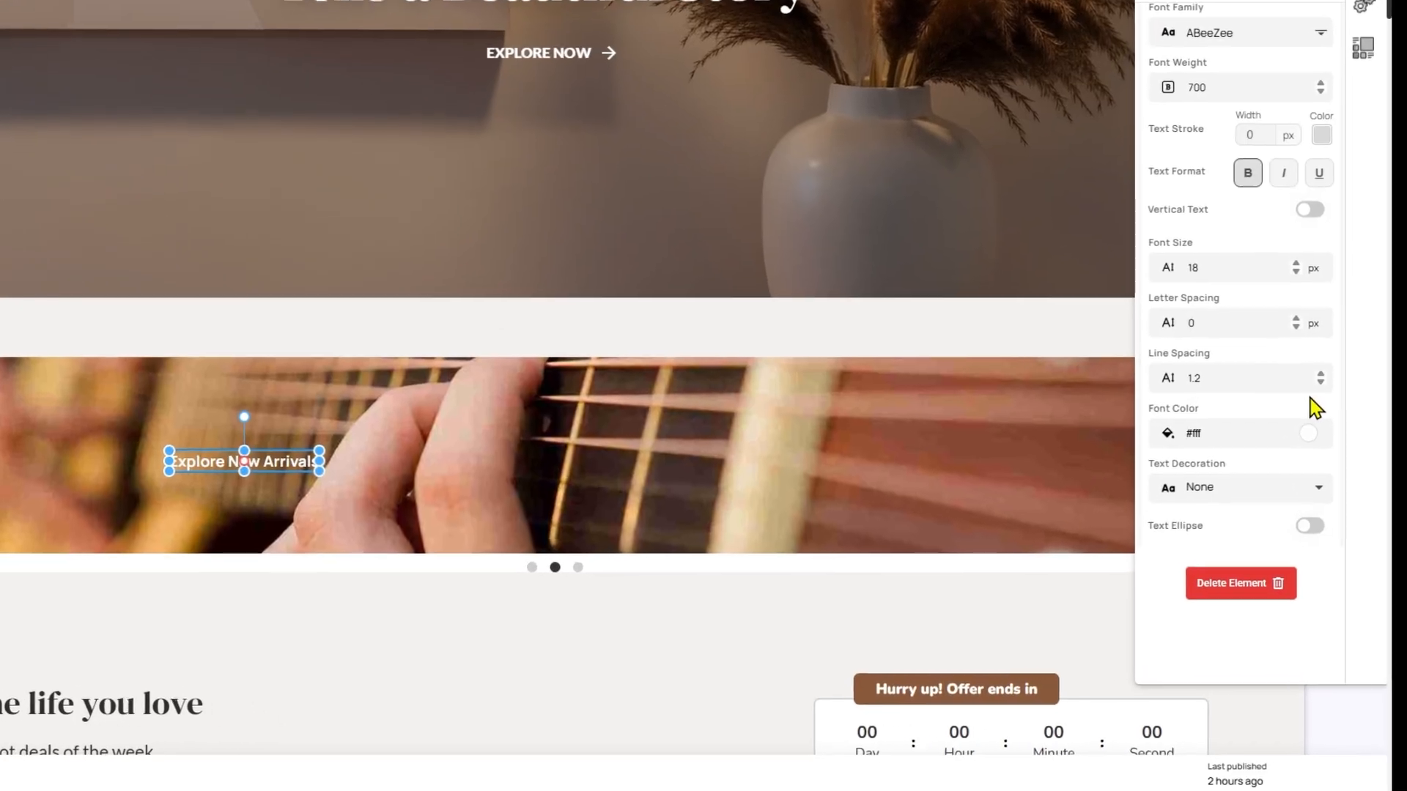
{"action": "left_click", "coordinate": [1328, 485]}
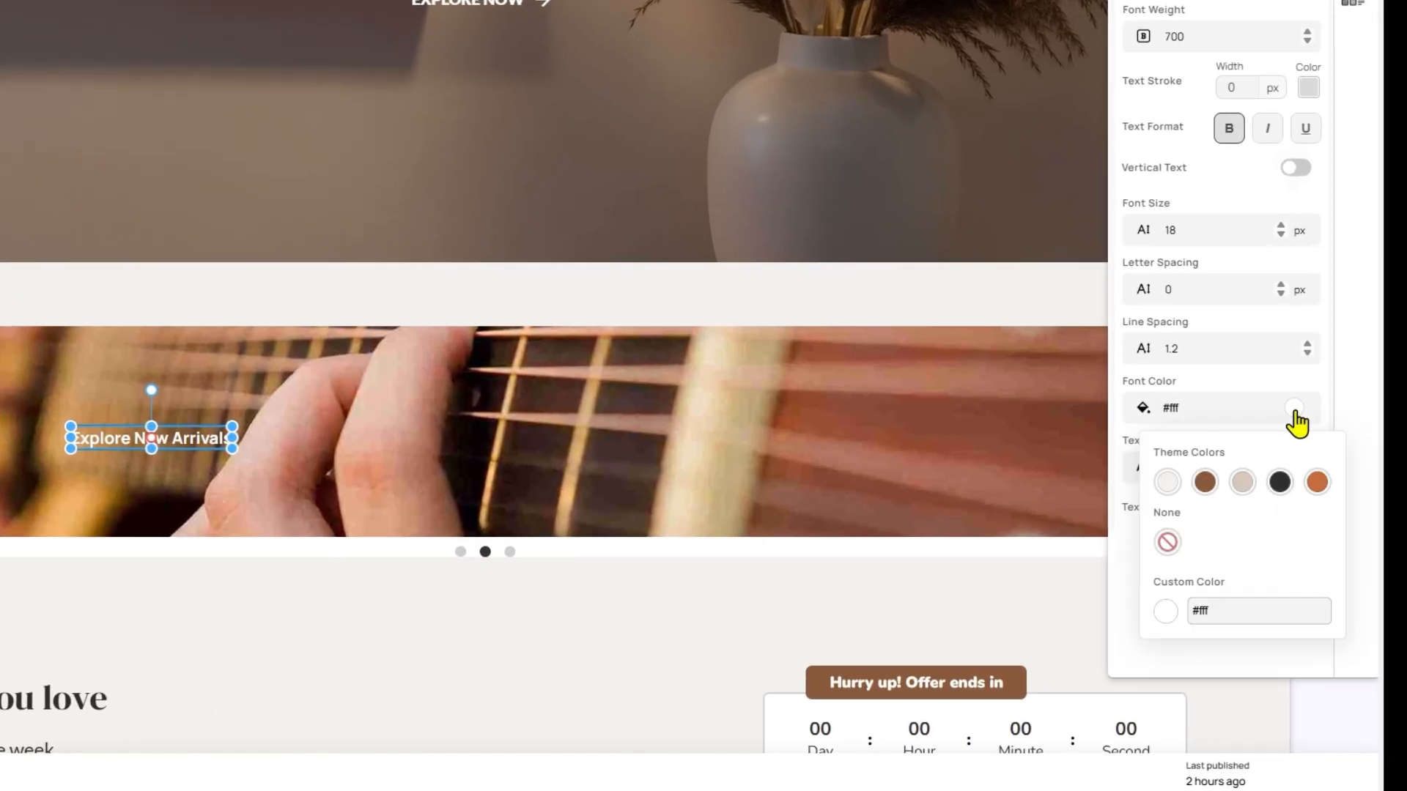
{"action": "left_click", "coordinate": [1165, 611]}
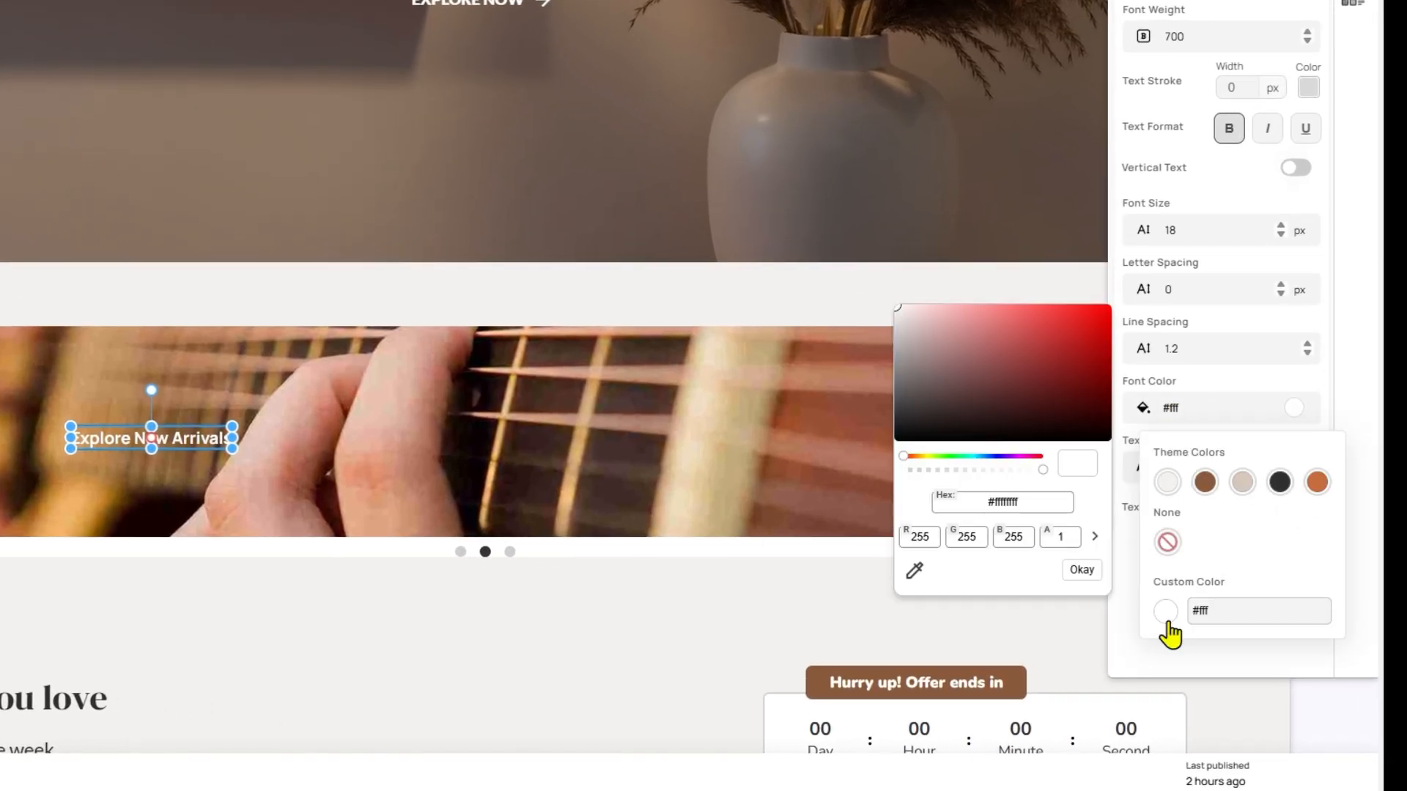
{"action": "left_click", "coordinate": [969, 456]}
{"action": "left_click", "coordinate": [973, 366]}
{"action": "left_click", "coordinate": [1089, 338]}
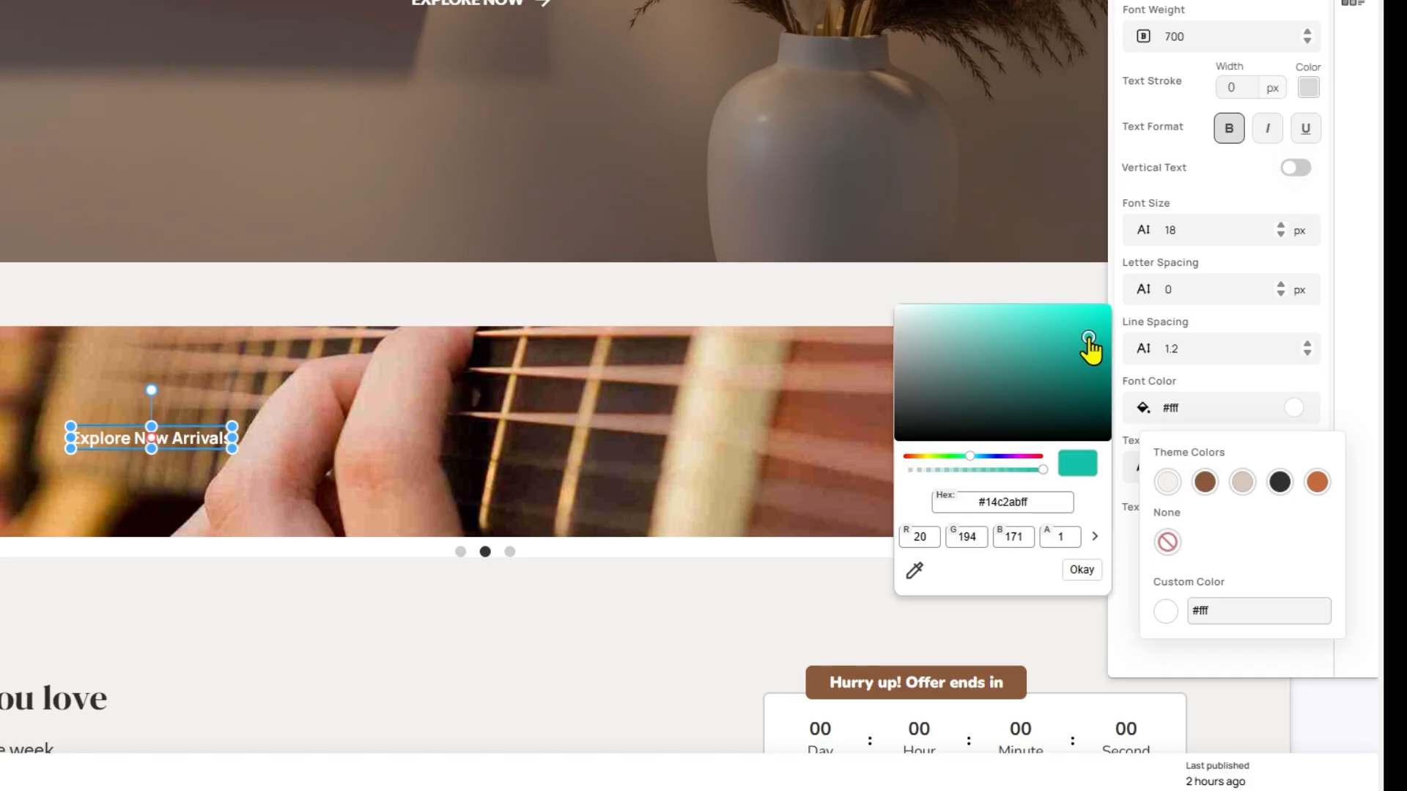
{"action": "left_click", "coordinate": [1081, 569]}
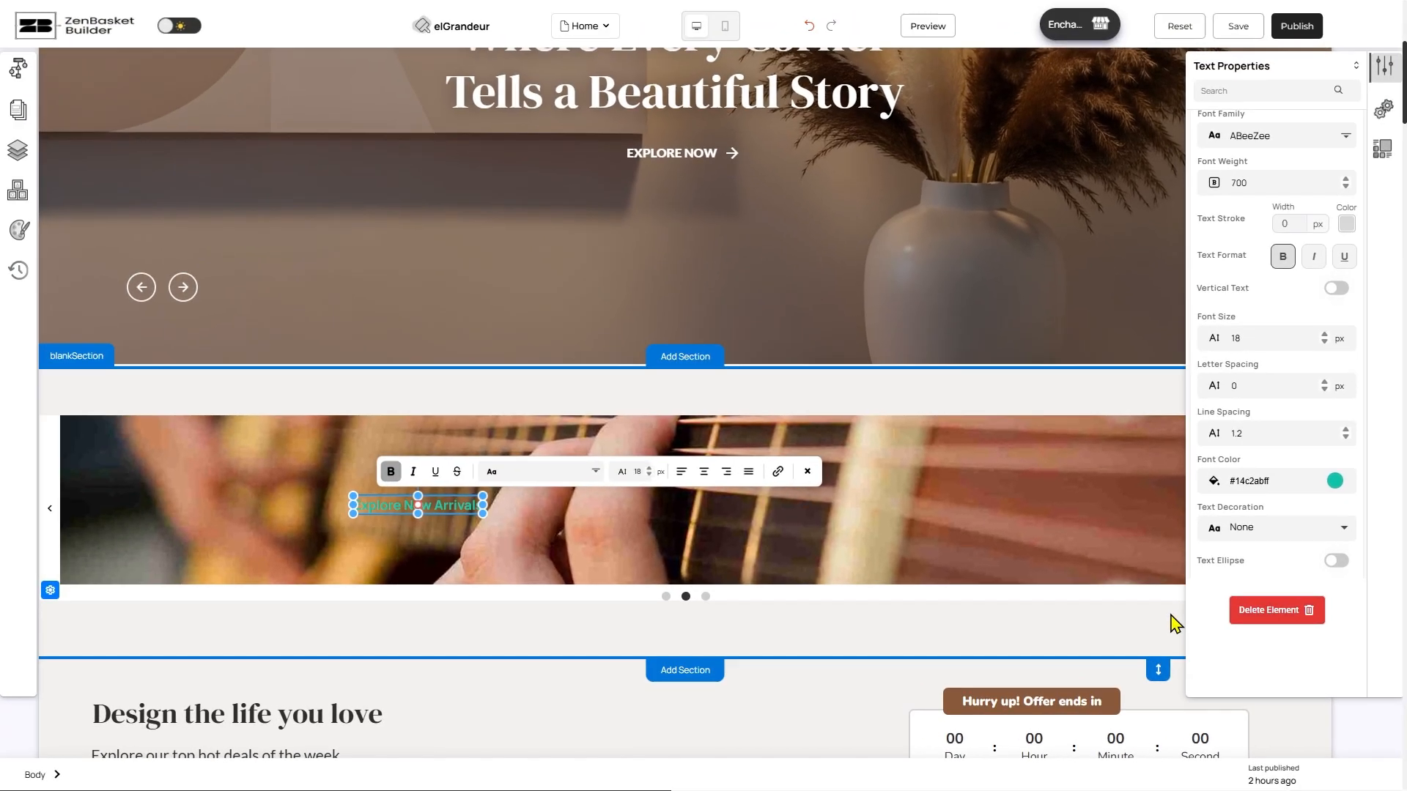
{"action": "left_click_drag", "start_coordinate": [432, 506], "coordinate": [494, 514]}
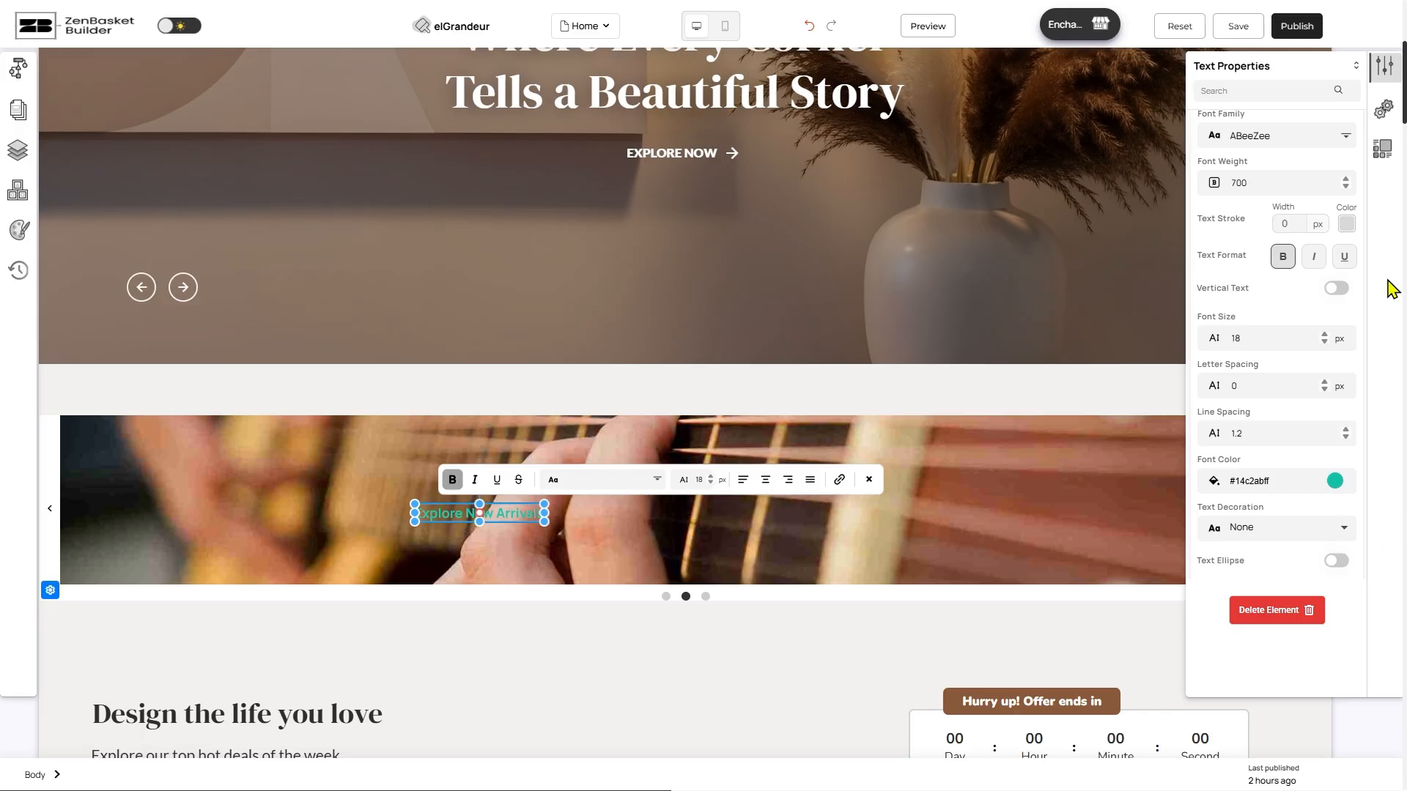
{"action": "left_click", "coordinate": [1384, 66]}
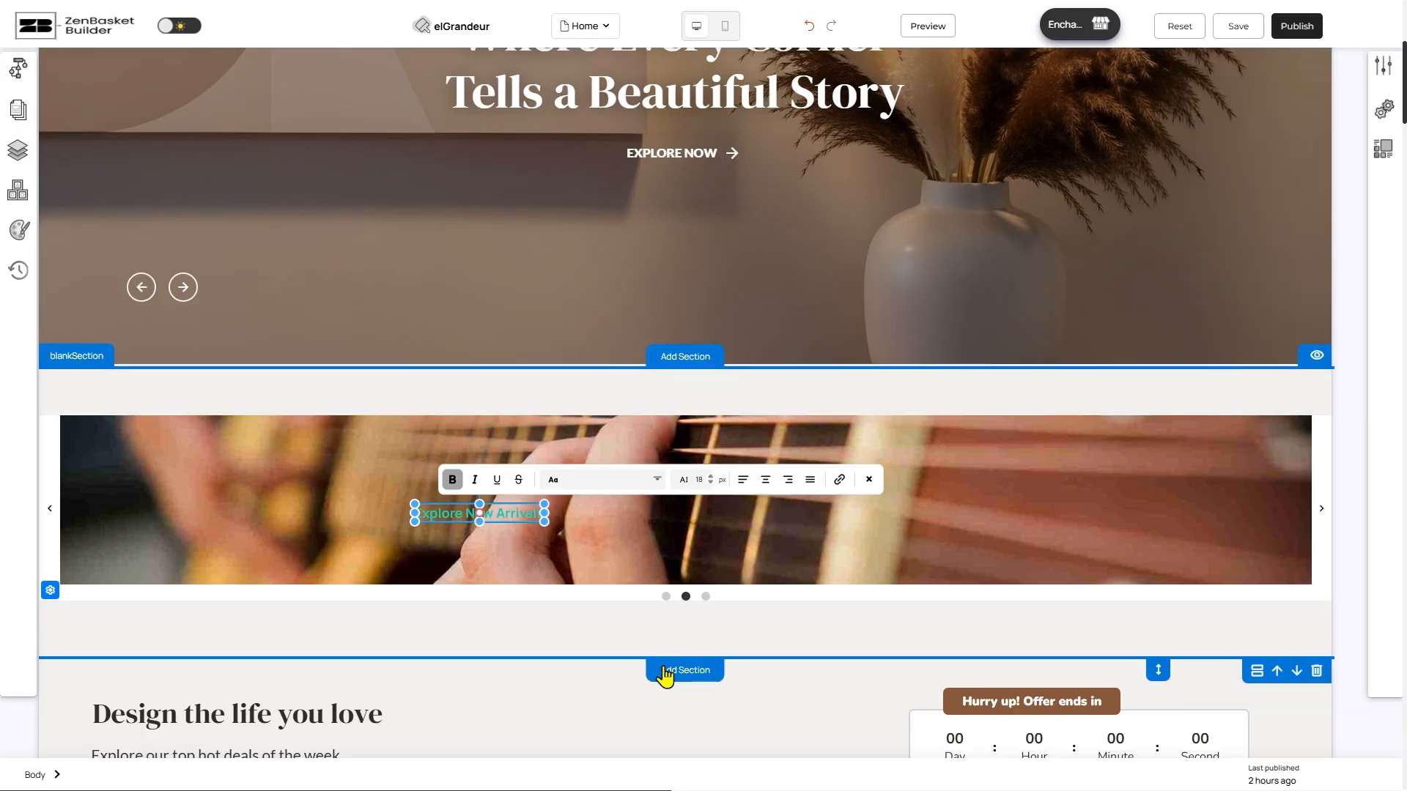
- Add a blank section below the guitar rotator and place the "Summer Essentials" content rotator in it, aligned to the page width
{"action": "left_click", "coordinate": [666, 672]}
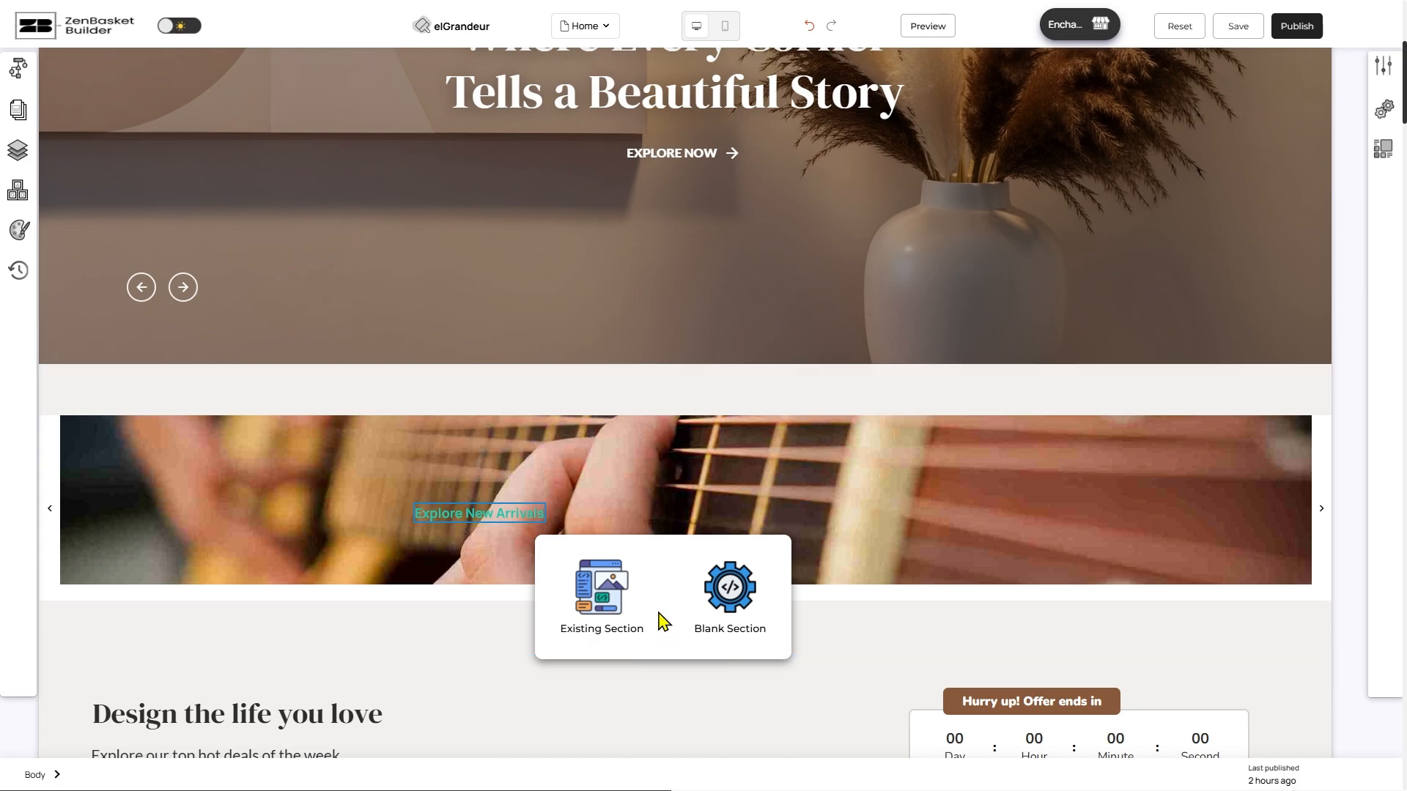
{"action": "left_click", "coordinate": [727, 625]}
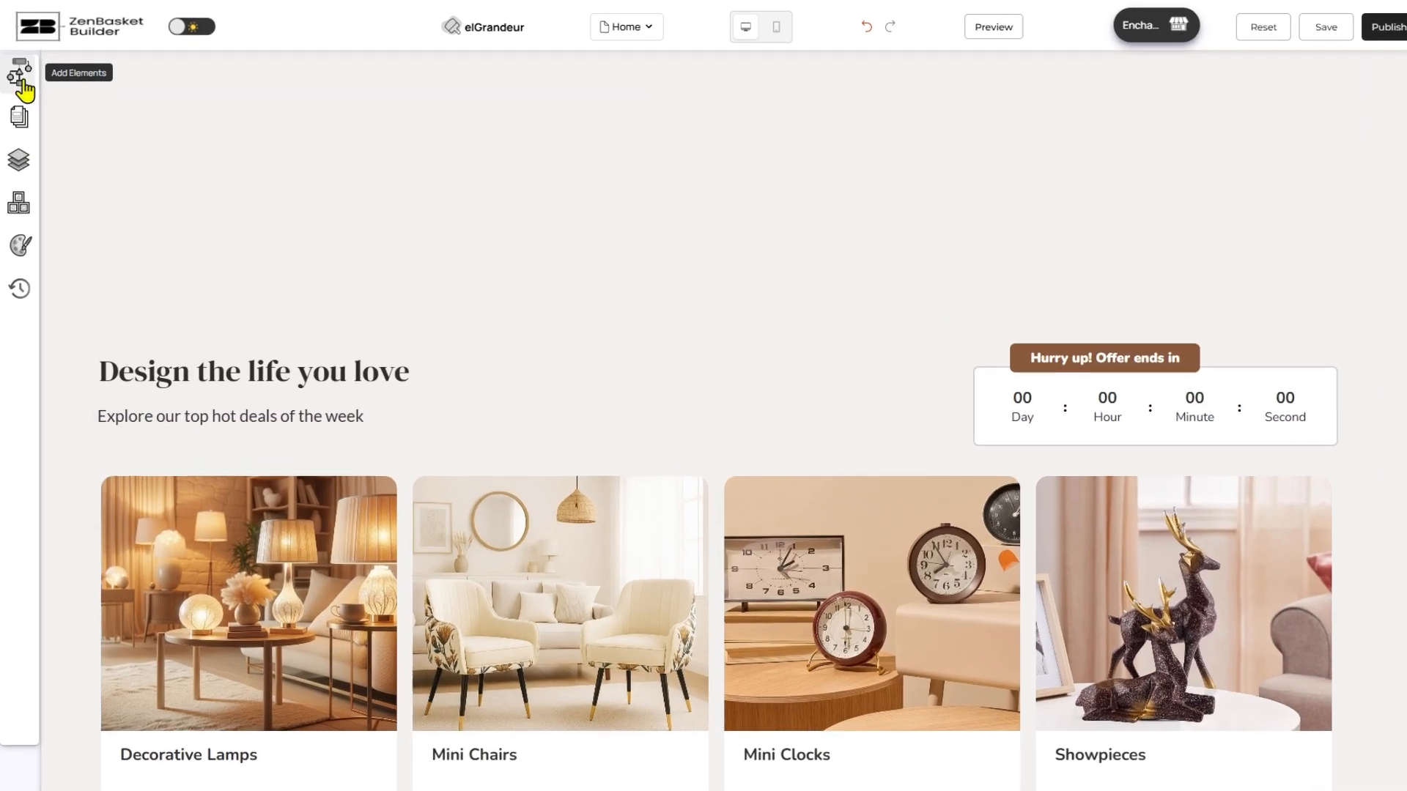
{"action": "left_click", "coordinate": [18, 69]}
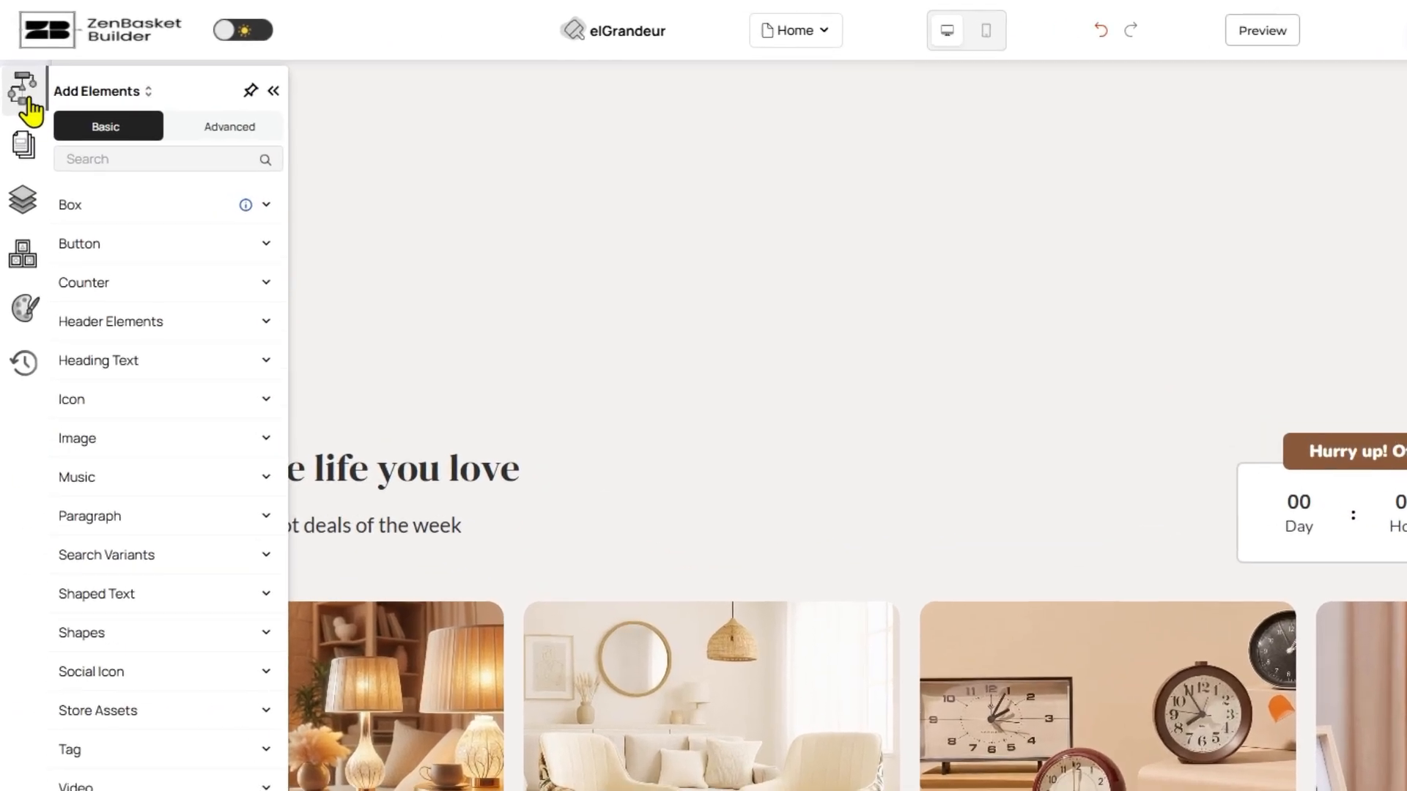
{"action": "left_click", "coordinate": [213, 144]}
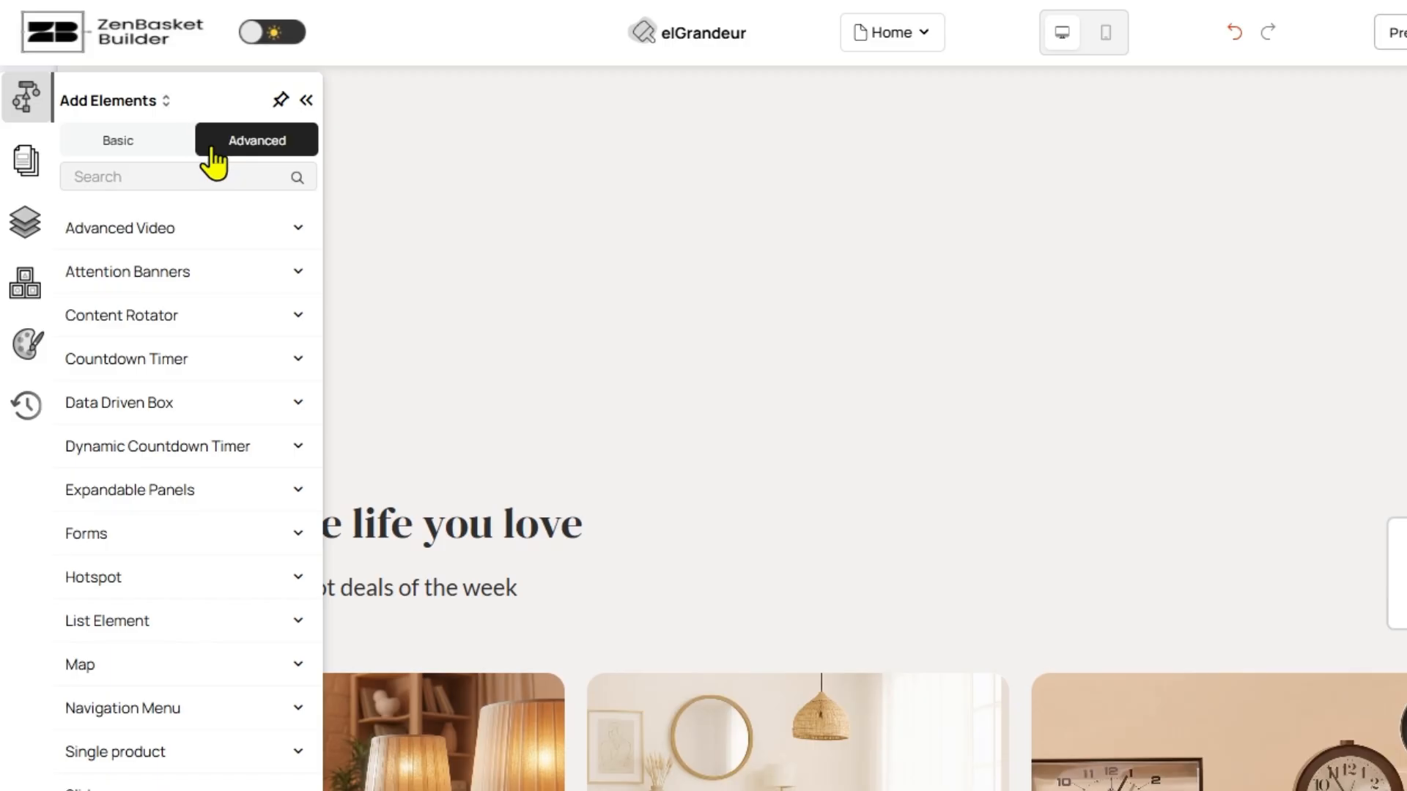
{"action": "left_click", "coordinate": [213, 317]}
{"action": "left_click_drag", "start_coordinate": [208, 638], "coordinate": [620, 283]}
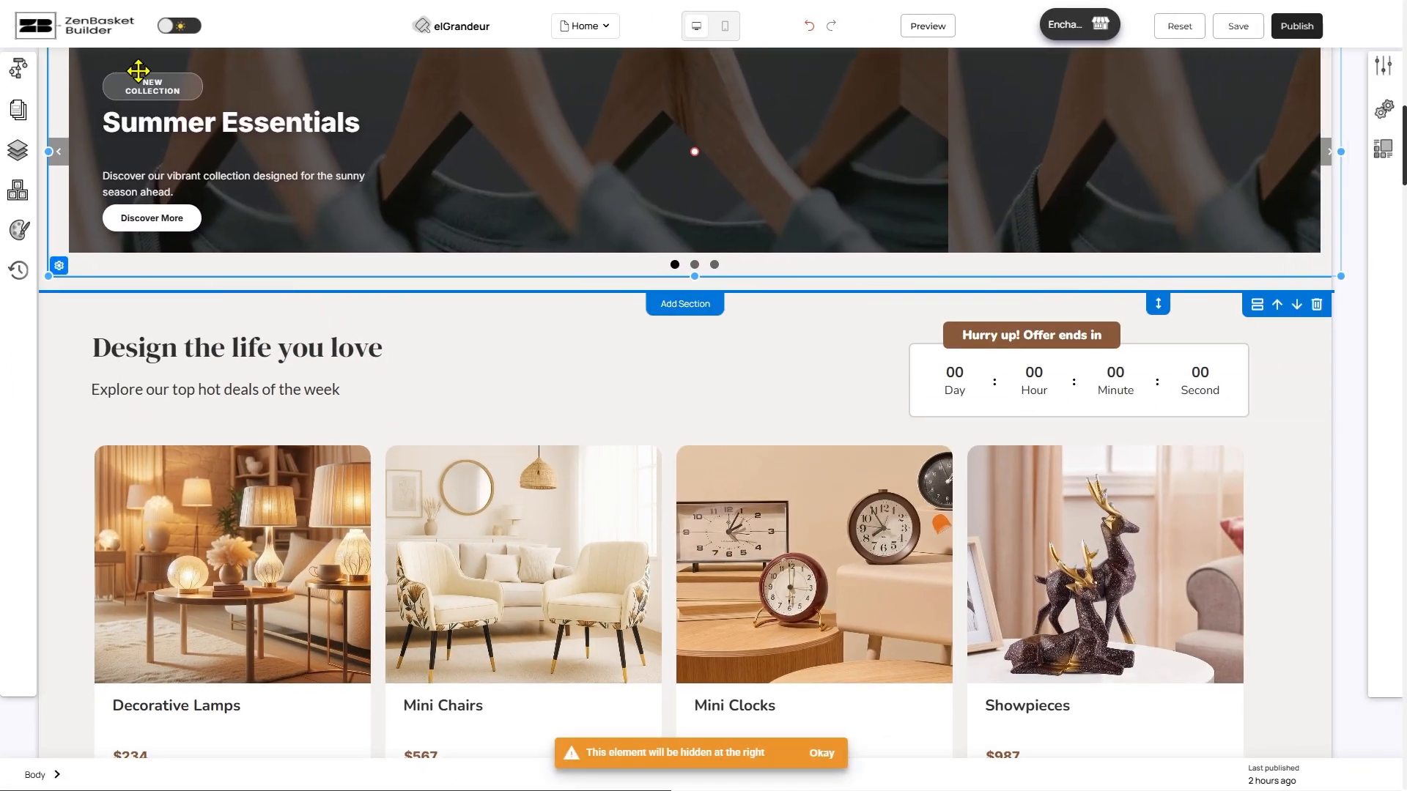
{"action": "scroll", "coordinate": [310, 195], "scroll_direction": "up", "scroll_amount": 3}
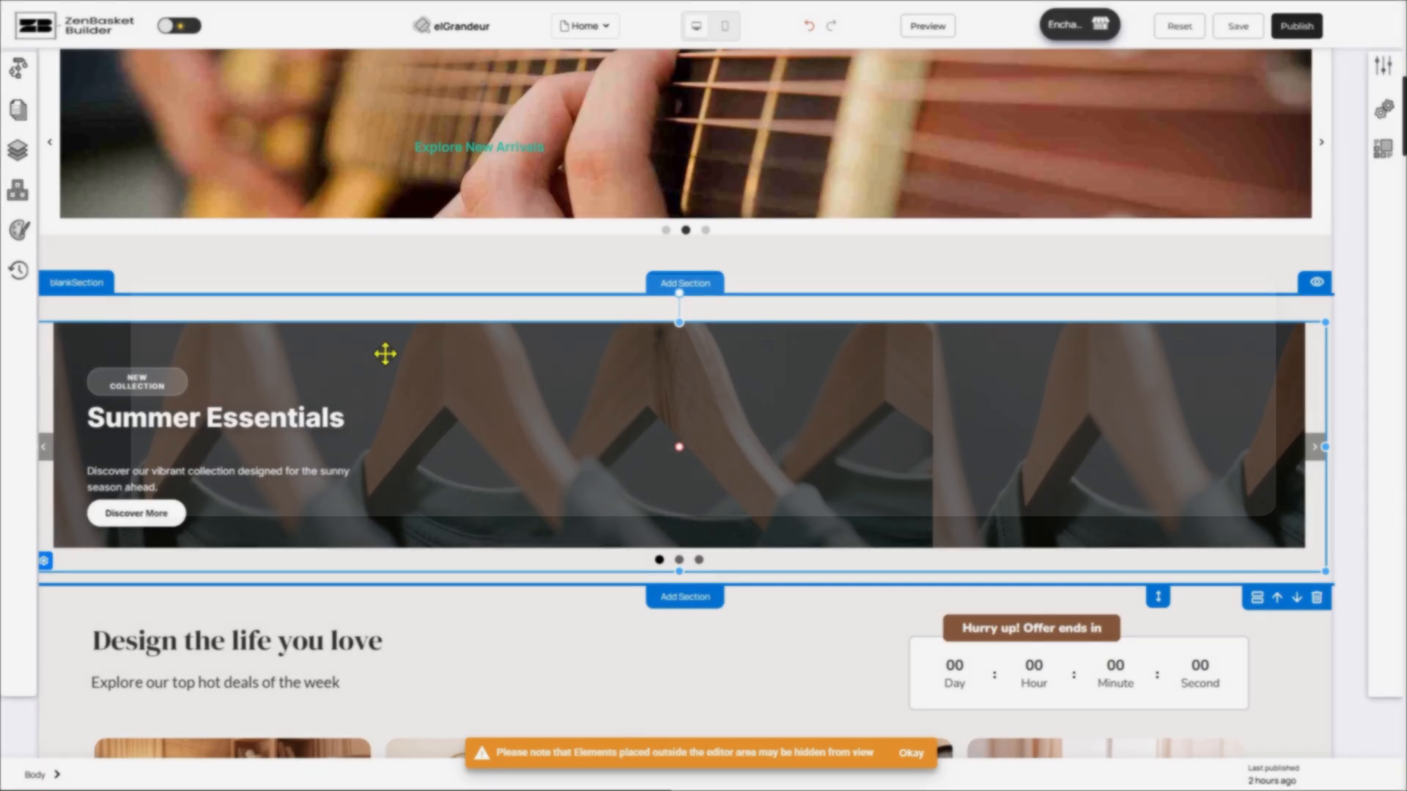
{"action": "left_click_drag", "start_coordinate": [386, 354], "coordinate": [386, 321]}
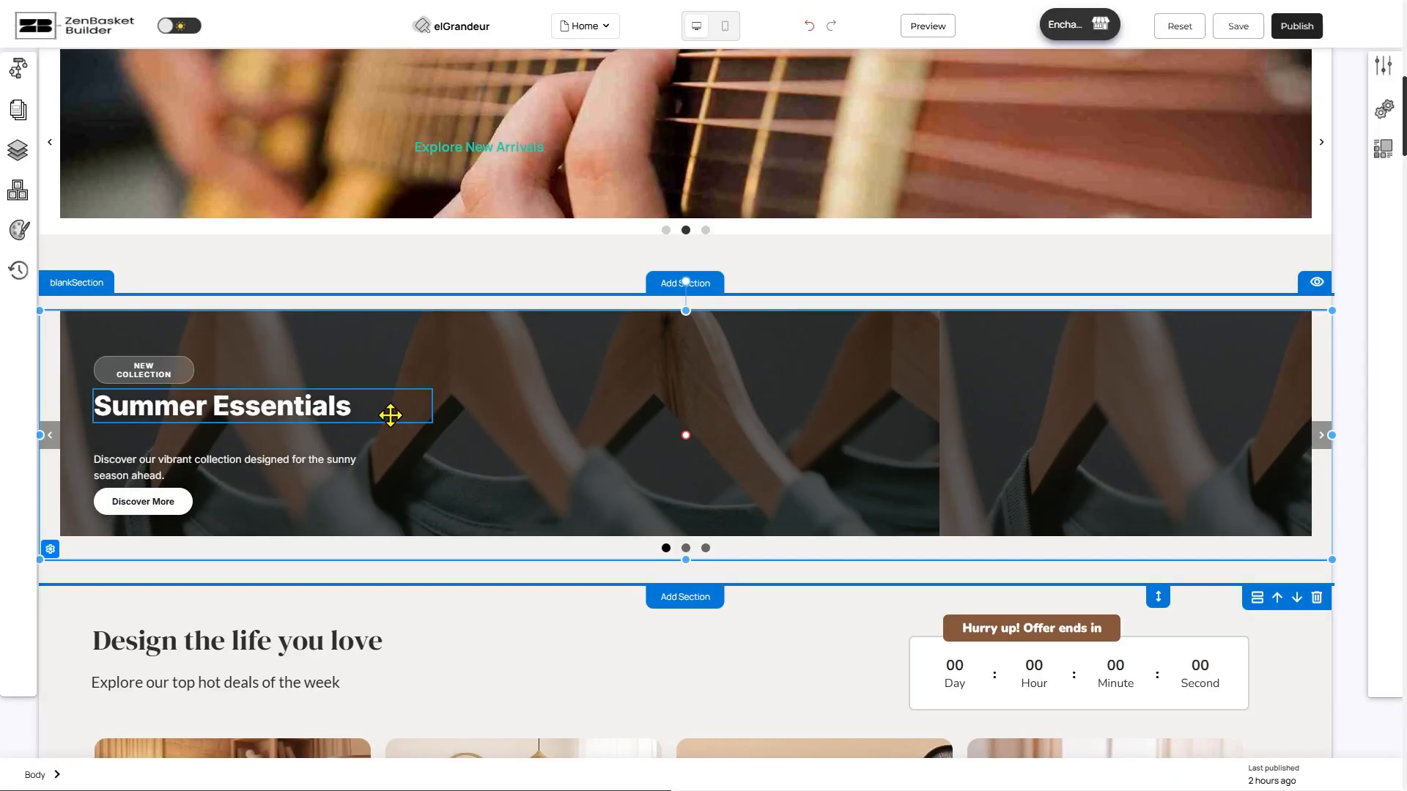
- Set the "Summer Essentials" heading's font color to #b50b0bff and advance that rotator to its next slide
{"action": "left_click", "coordinate": [326, 416]}
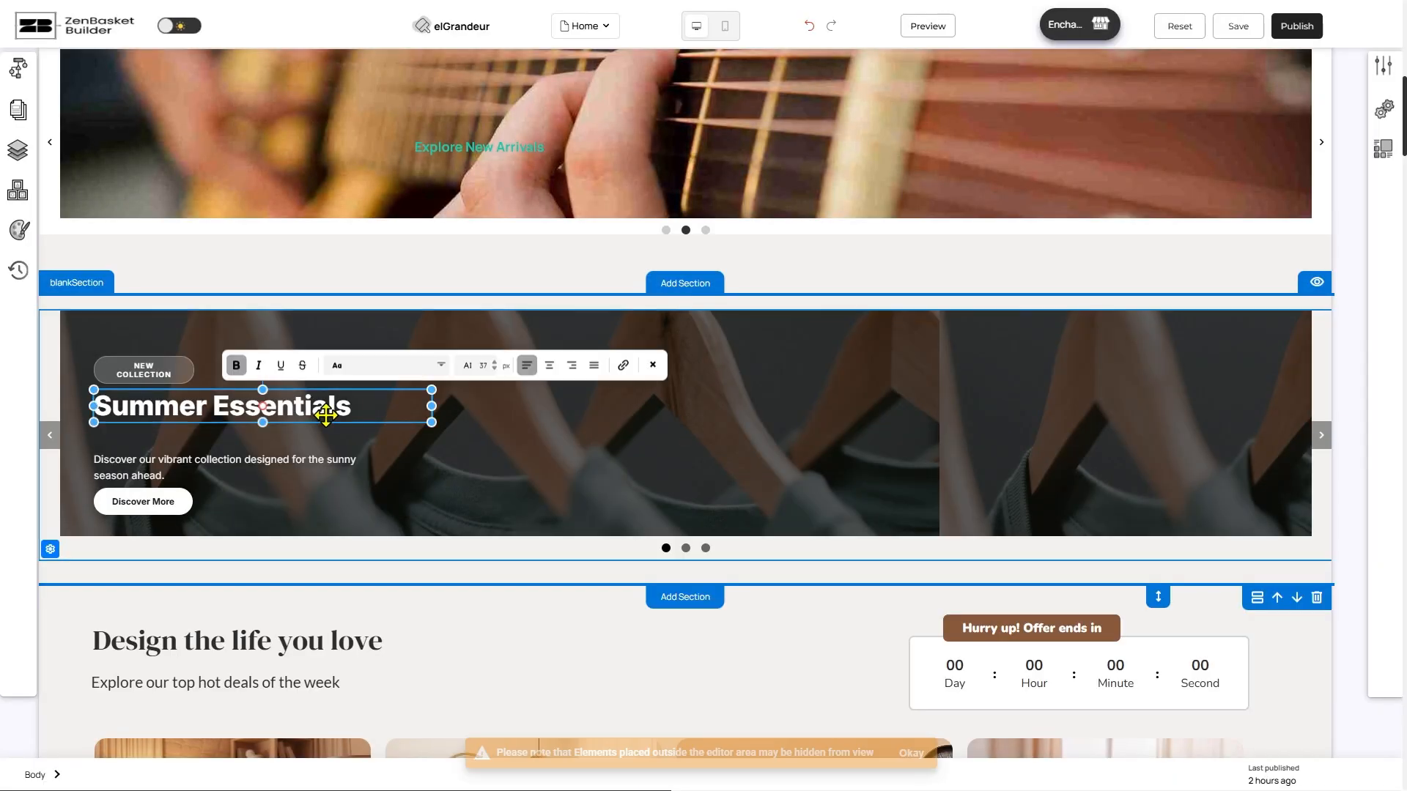
{"action": "left_click", "coordinate": [1381, 72]}
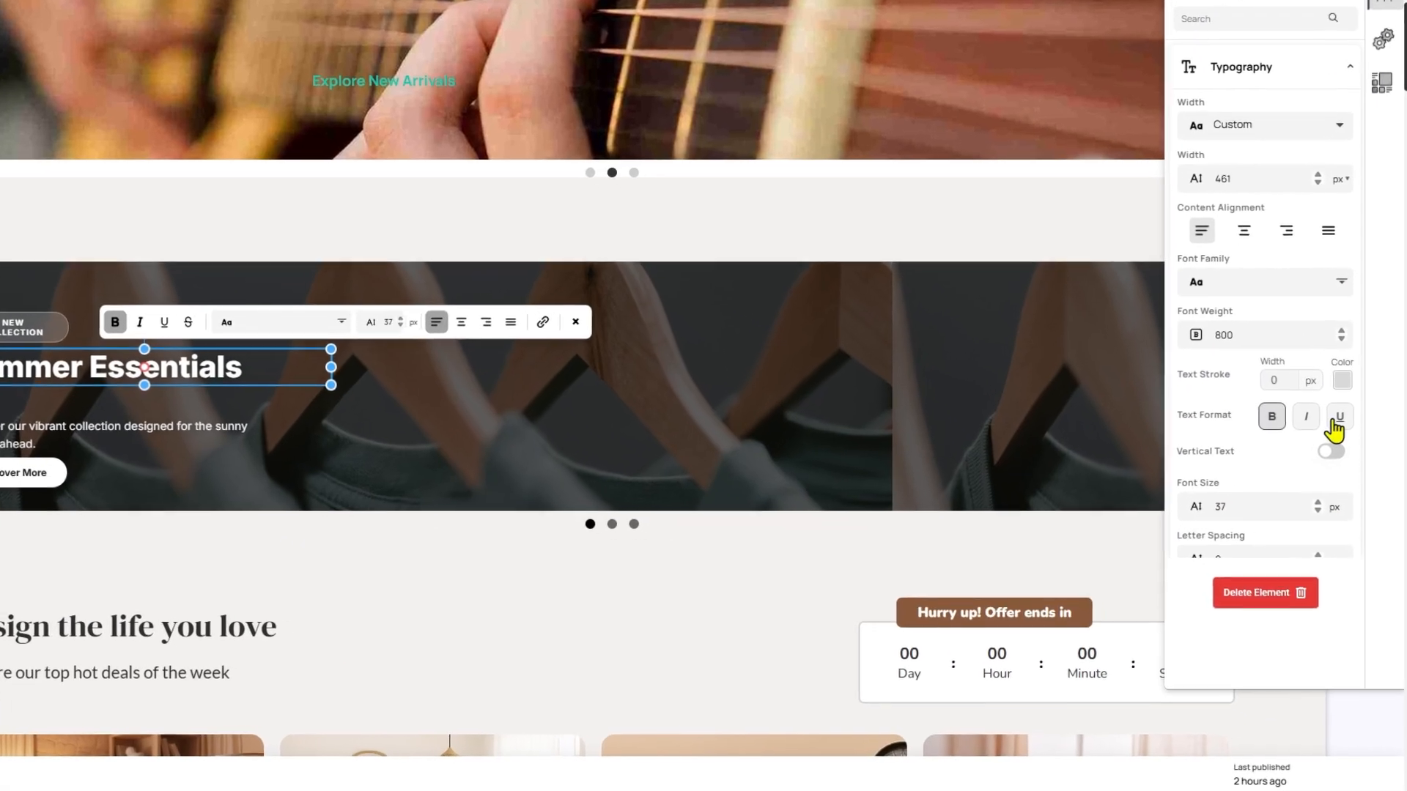
{"action": "scroll", "coordinate": [1341, 463], "scroll_direction": "down", "scroll_amount": 3}
{"action": "left_click", "coordinate": [1324, 456]}
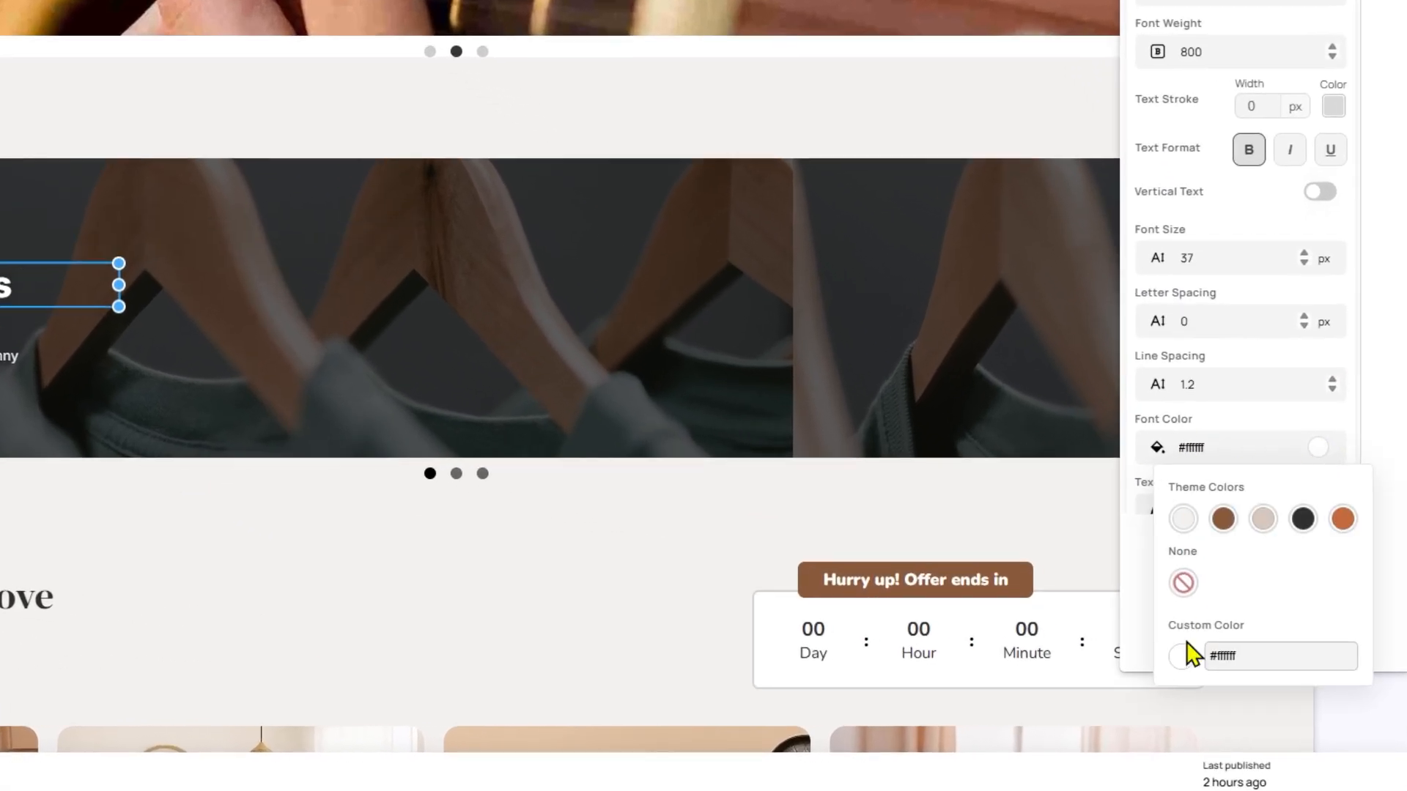
{"action": "left_click", "coordinate": [1187, 659]}
{"action": "left_click", "coordinate": [1110, 384]}
{"action": "left_click", "coordinate": [1092, 612]}
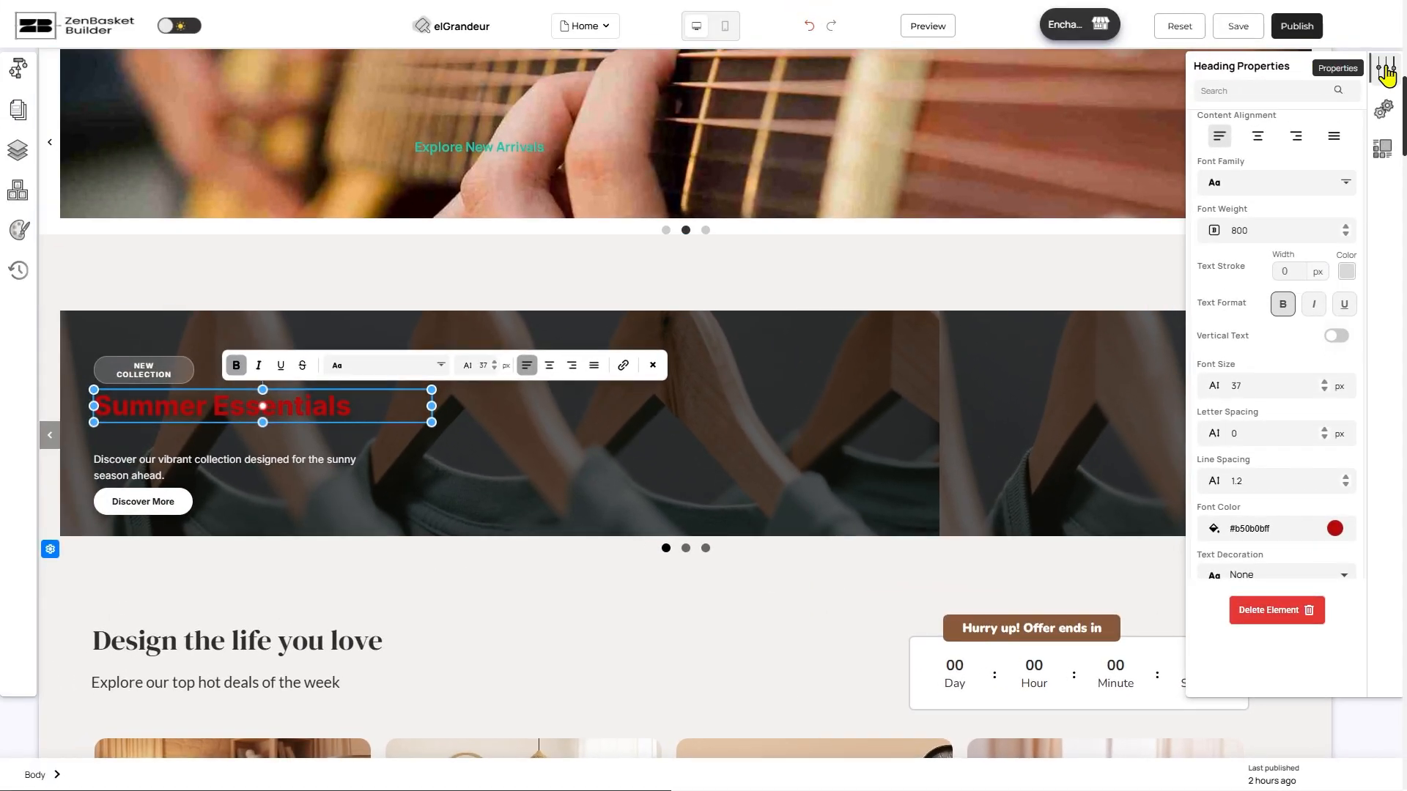
{"action": "left_click", "coordinate": [1387, 74]}
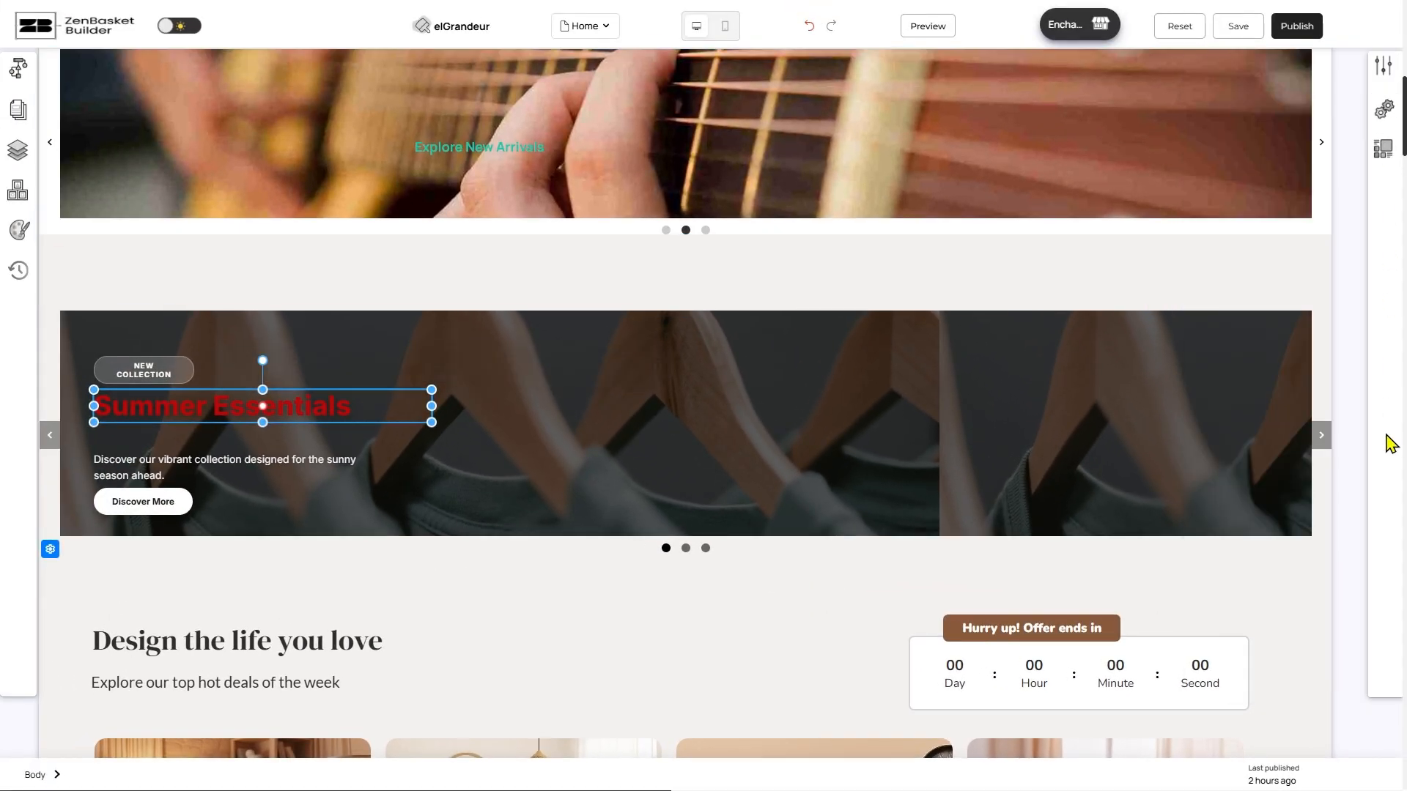
{"action": "left_click", "coordinate": [1323, 438]}
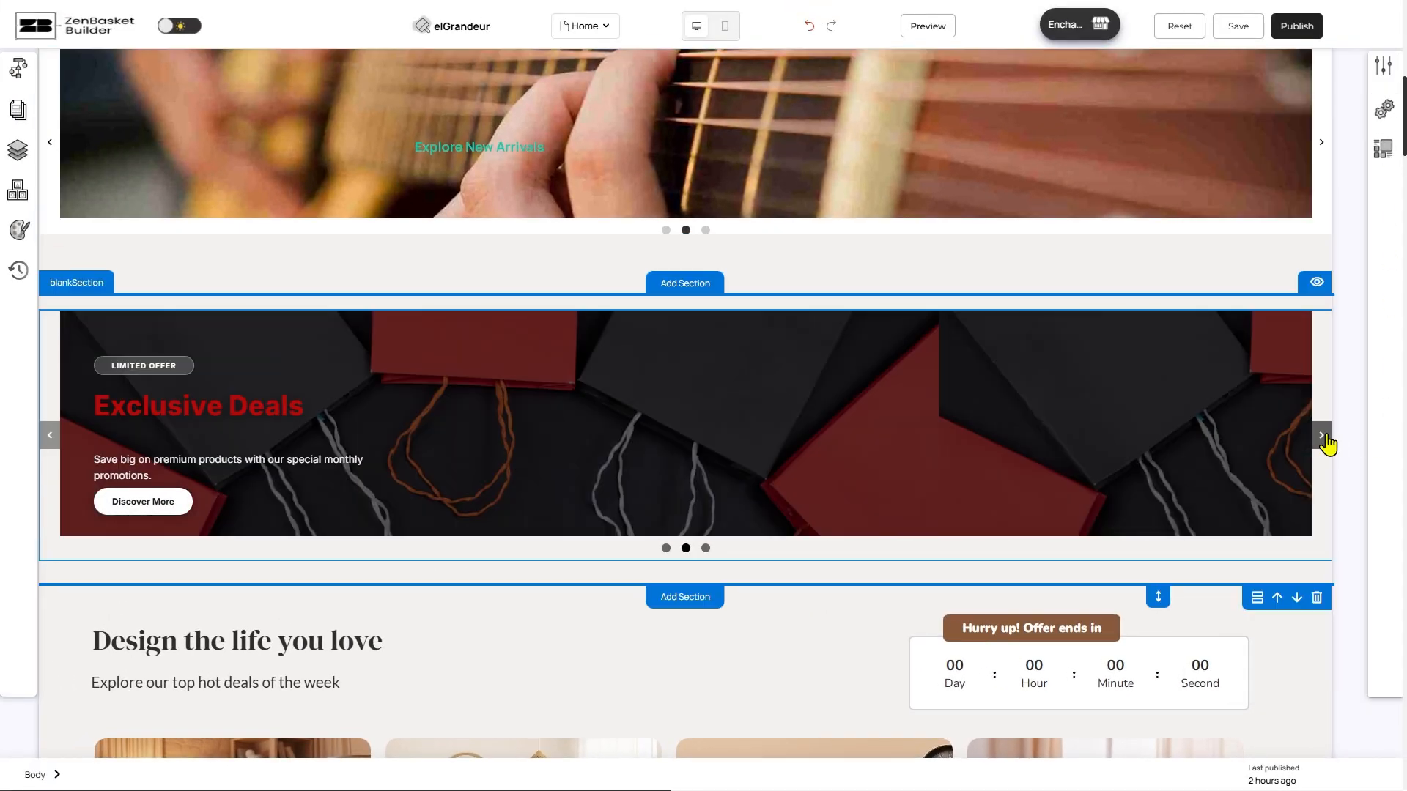
- On the "Fresh Arrivals" slide, move the "Discover More" button to the middle of the banner and cycle through the rotator's slides
{"action": "left_click", "coordinate": [1322, 438]}
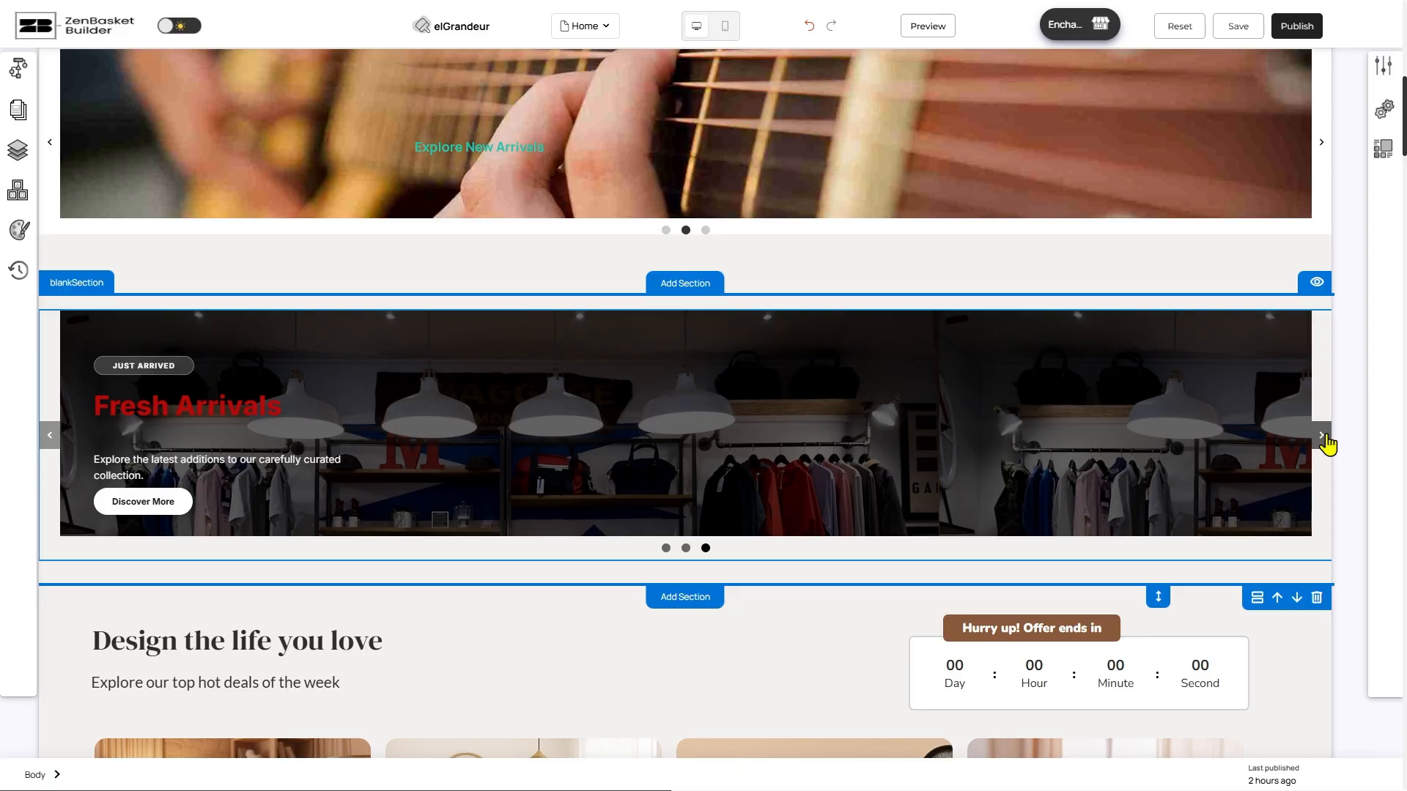
{"action": "left_click", "coordinate": [155, 502]}
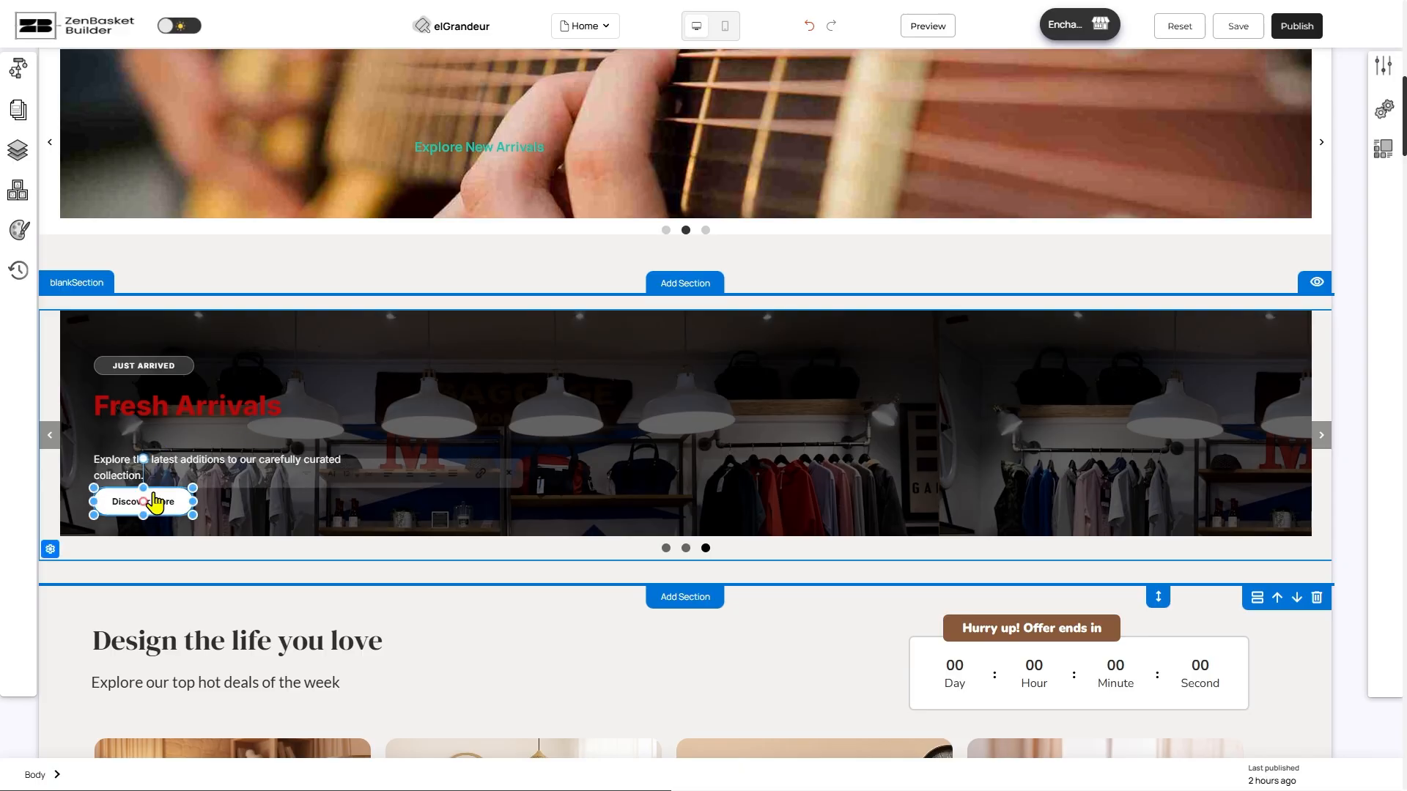
{"action": "left_click_drag", "start_coordinate": [156, 503], "coordinate": [707, 434]}
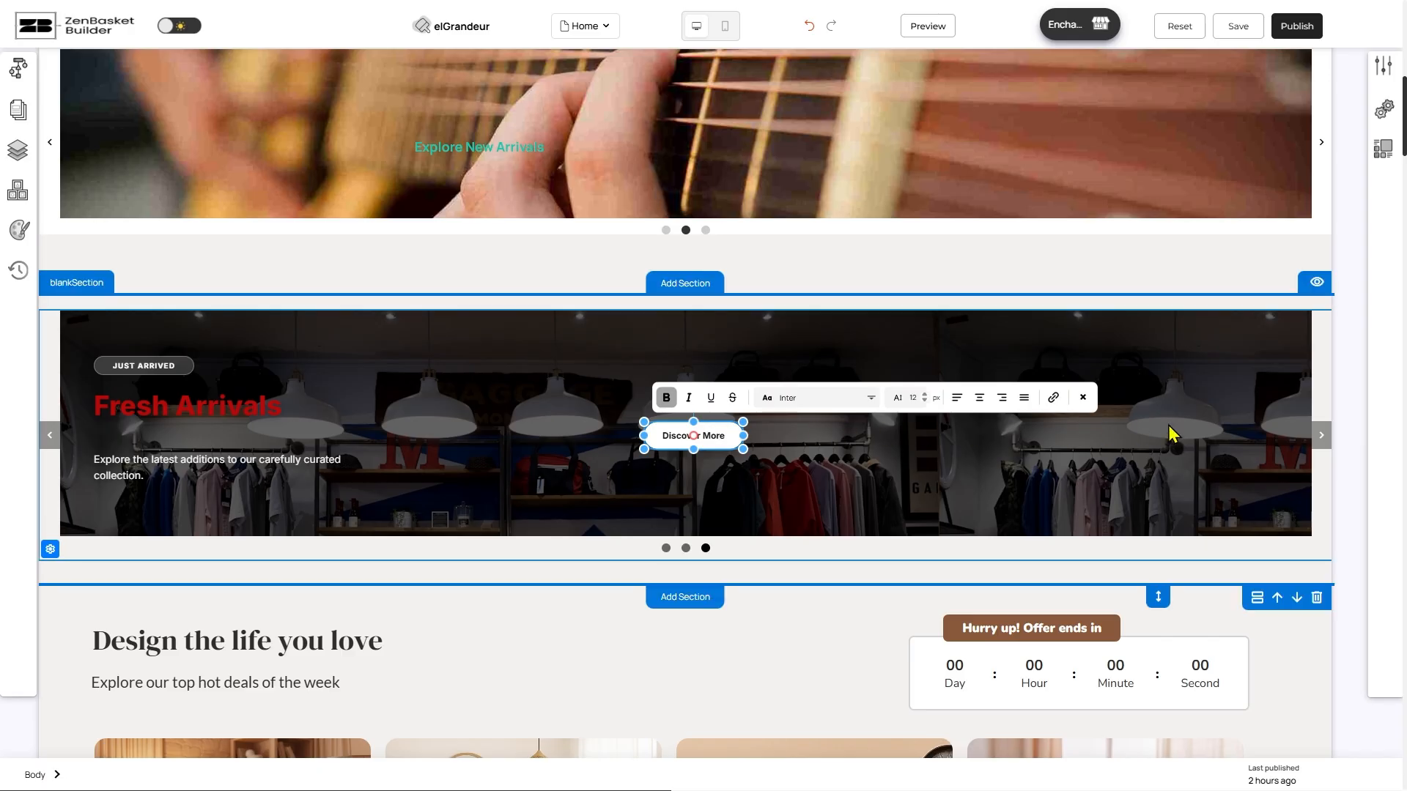
{"action": "left_click", "coordinate": [1324, 435]}
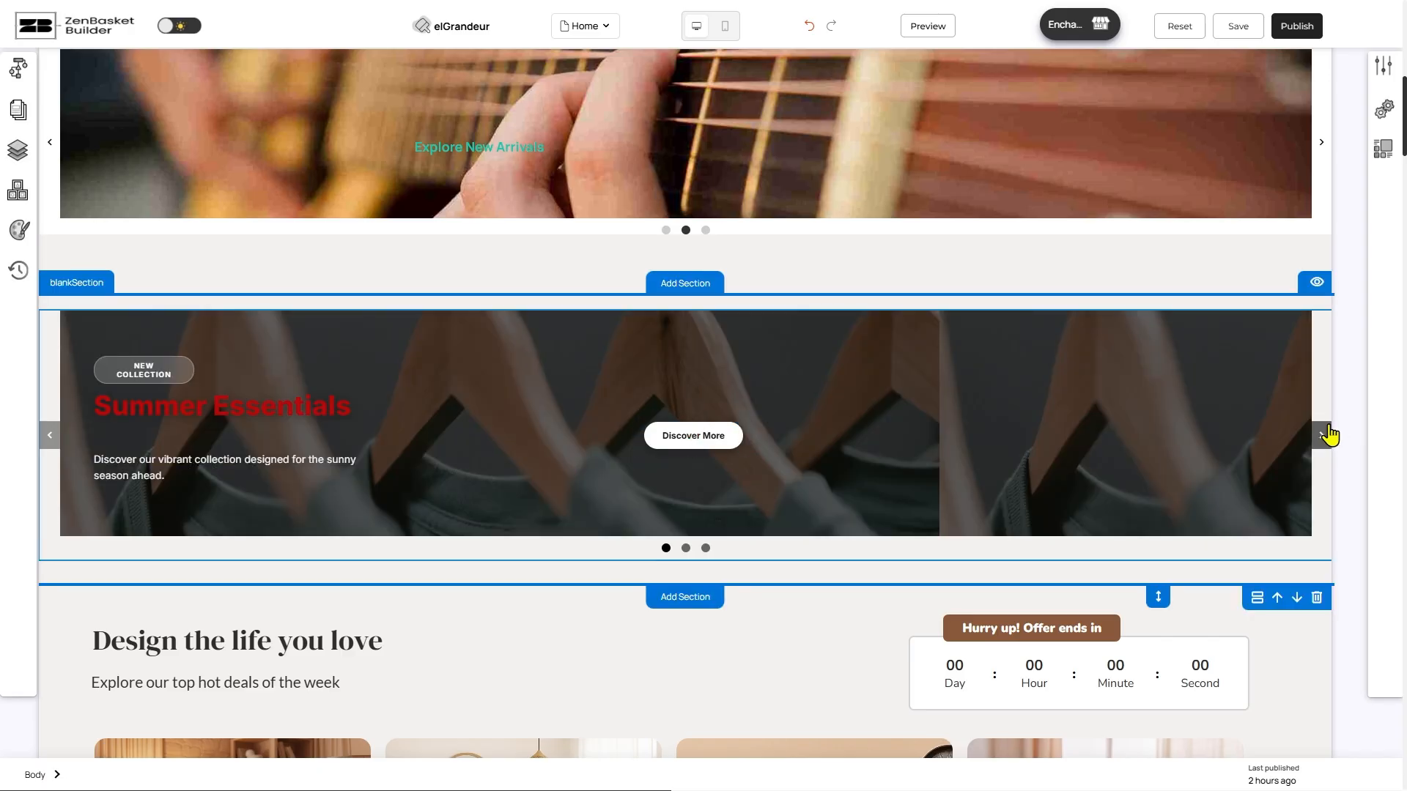
{"action": "left_click", "coordinate": [1324, 436]}
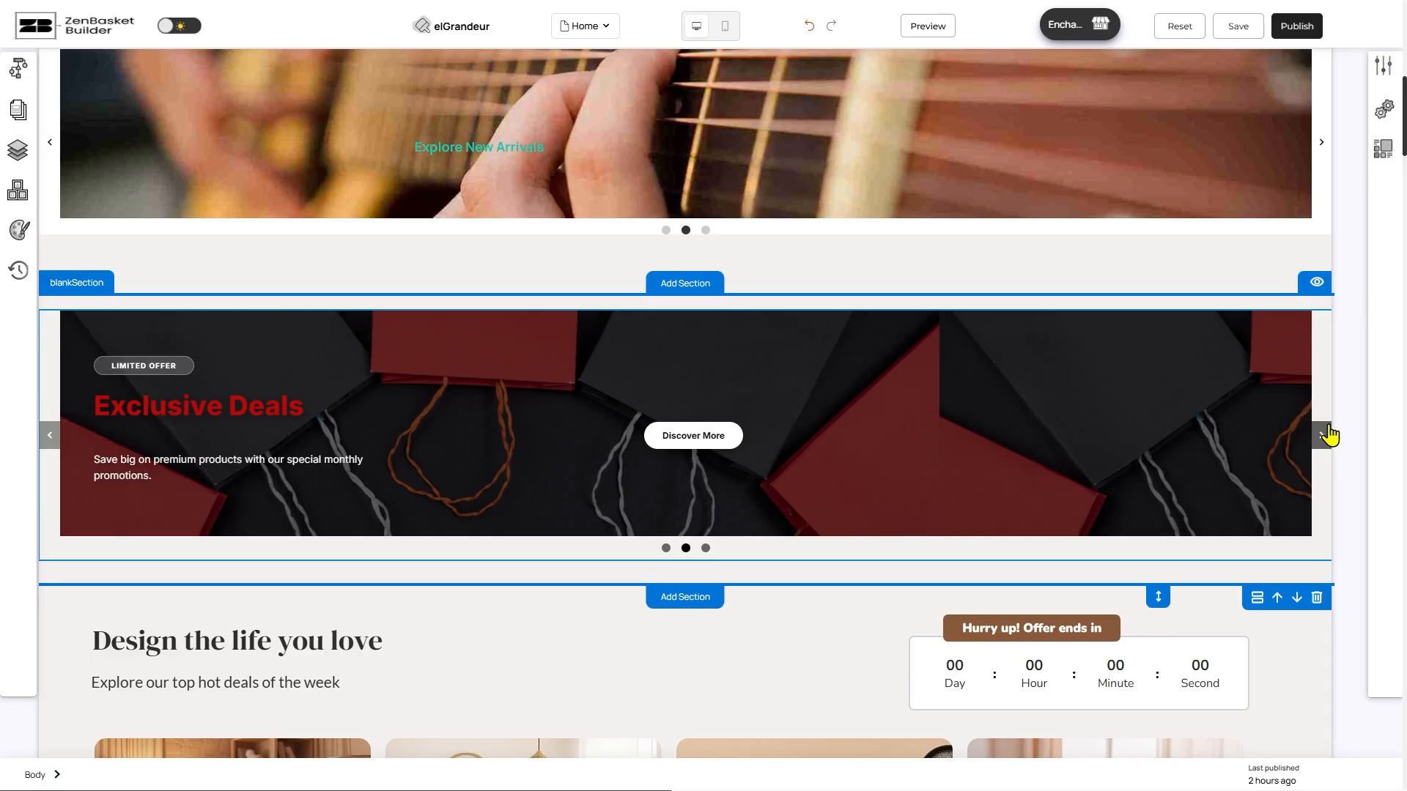
{"action": "left_click", "coordinate": [1325, 435]}
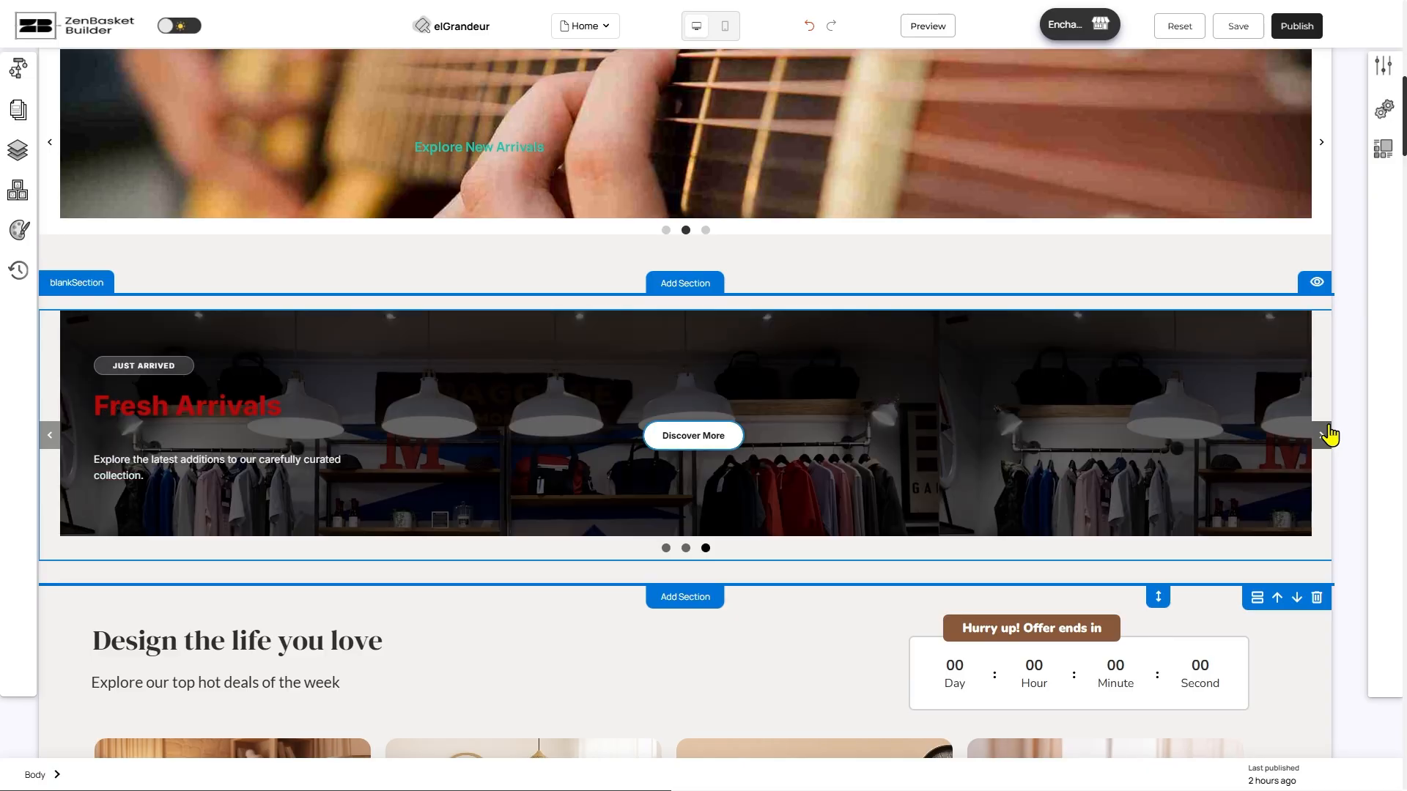
- Change the button text on the "Fresh Arrivals" slide to "Find More" and cycle through the slides to compare their button text
{"action": "left_click", "coordinate": [714, 435]}
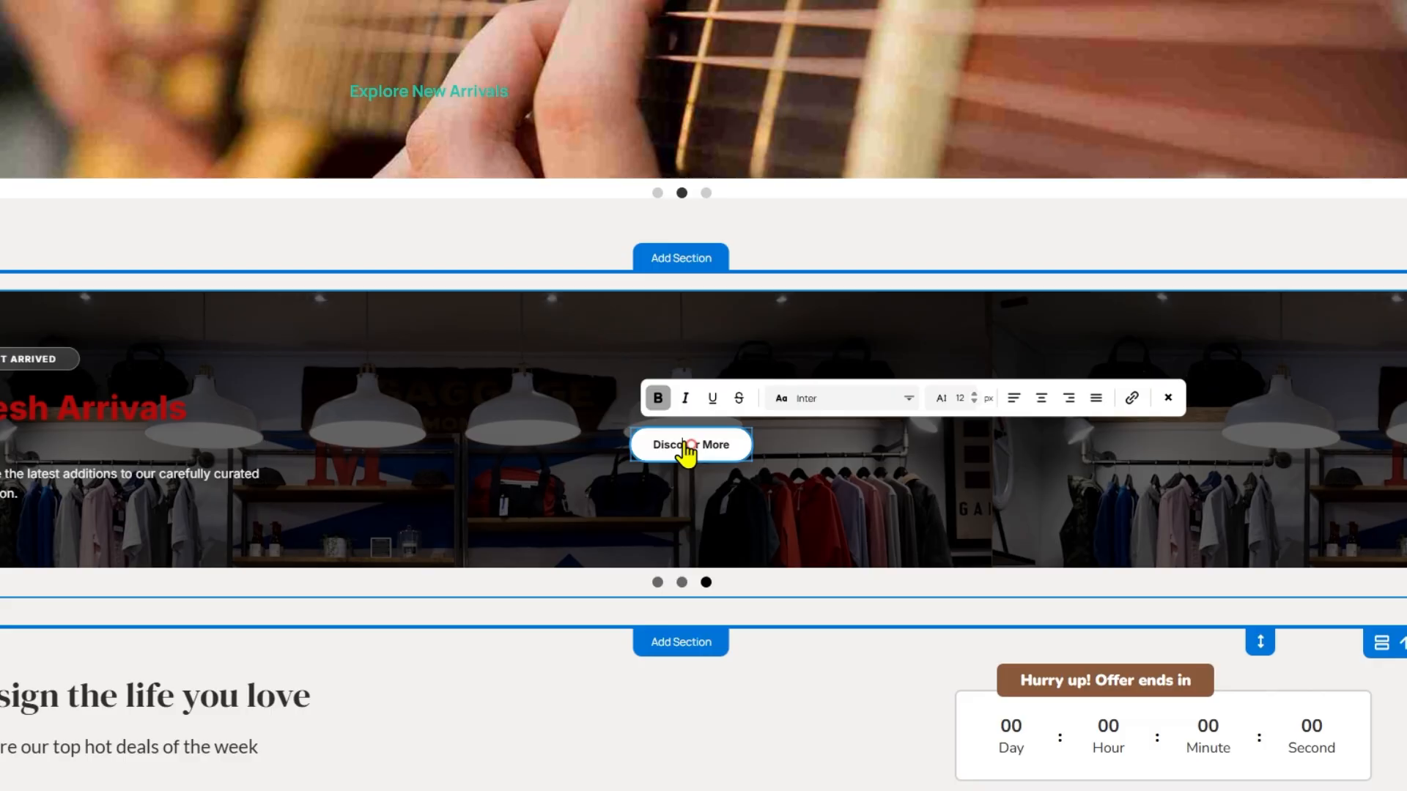
{"action": "double_click", "coordinate": [692, 435]}
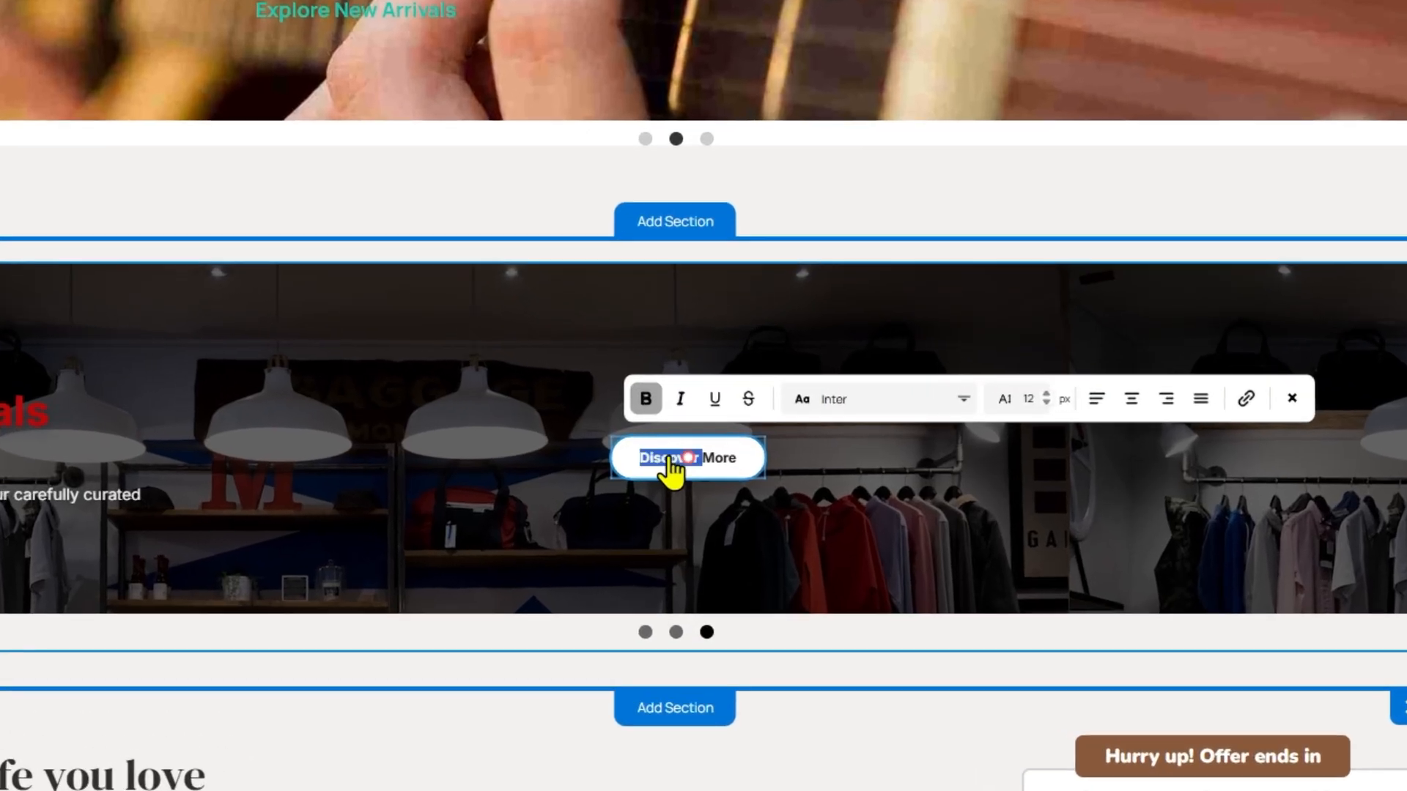
{"action": "triple_click", "coordinate": [669, 469]}
{"action": "type", "text": "Find"}
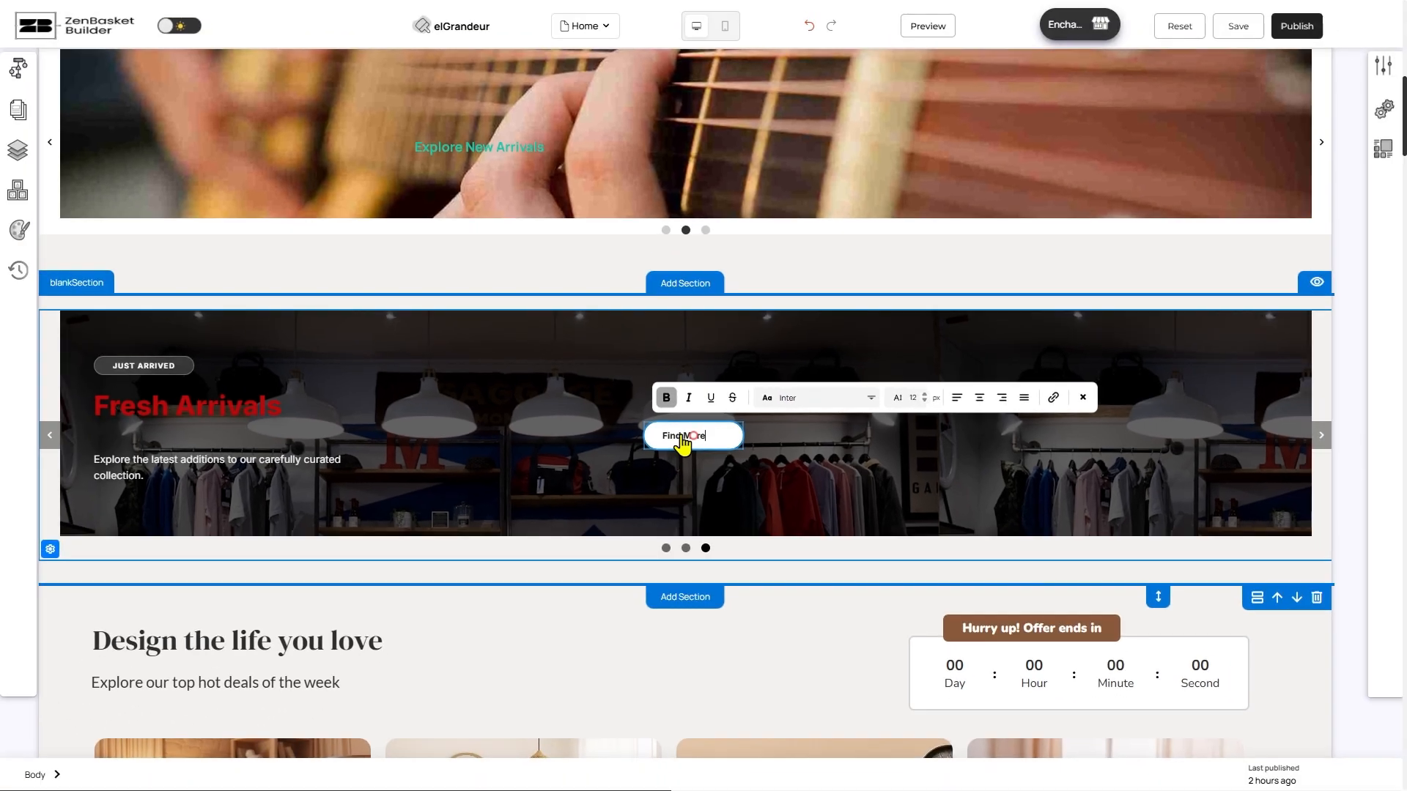
{"action": "left_click", "coordinate": [1319, 443]}
{"action": "left_click", "coordinate": [1319, 444]}
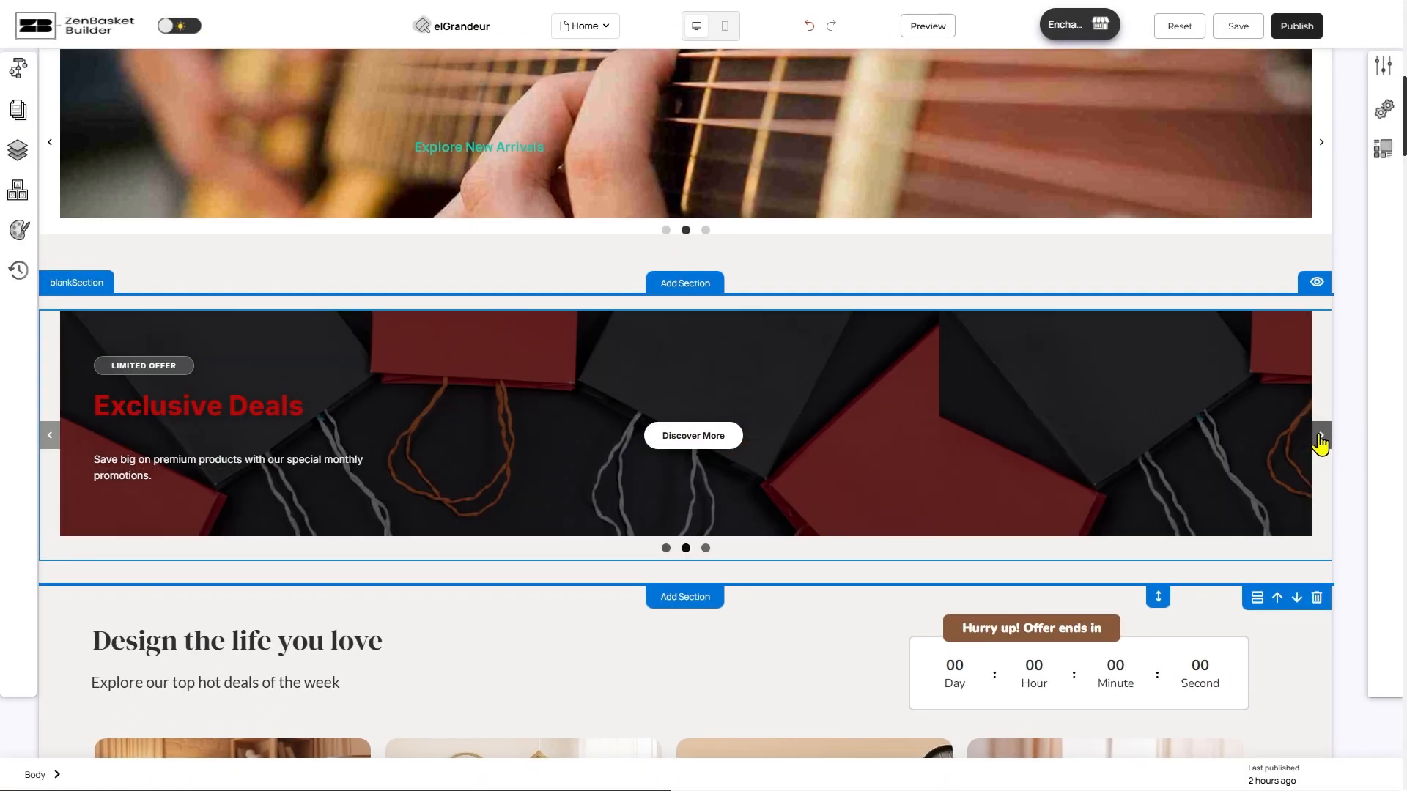
{"action": "left_click", "coordinate": [1319, 443]}
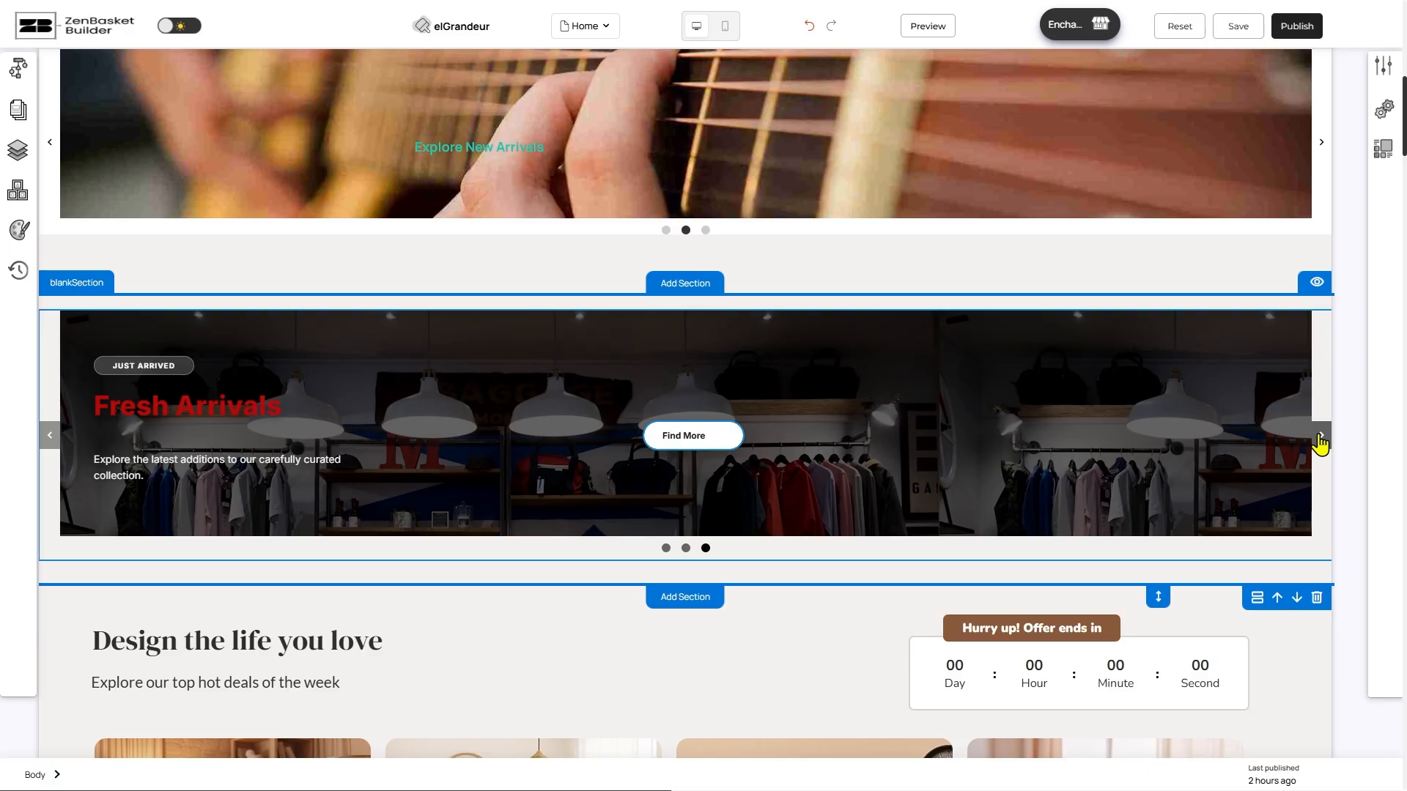
{"action": "left_click", "coordinate": [1319, 443]}
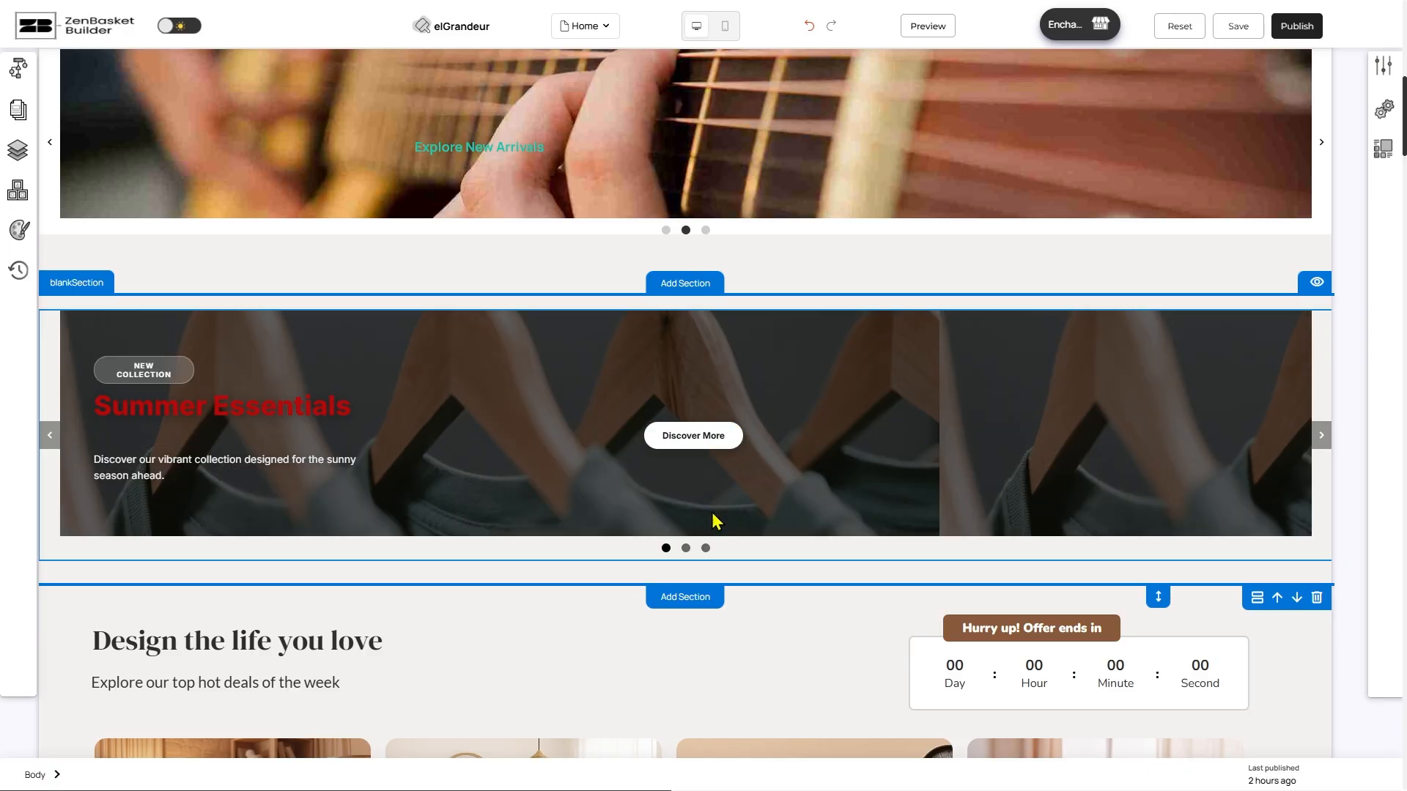
- Add a blank section below the "Summer Essentials" rotator and place the testimonial content rotator in it
{"action": "left_click", "coordinate": [711, 597]}
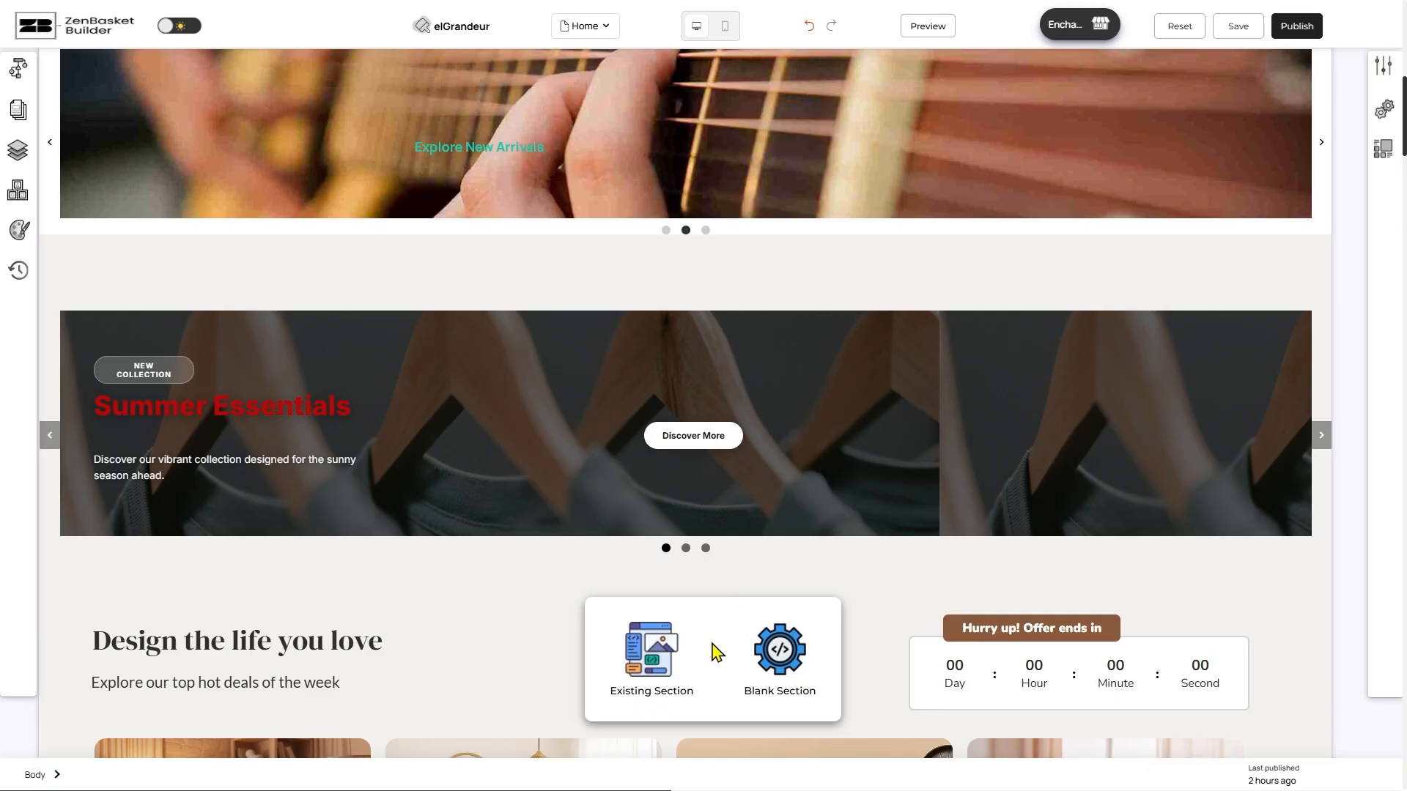
{"action": "left_click", "coordinate": [768, 657]}
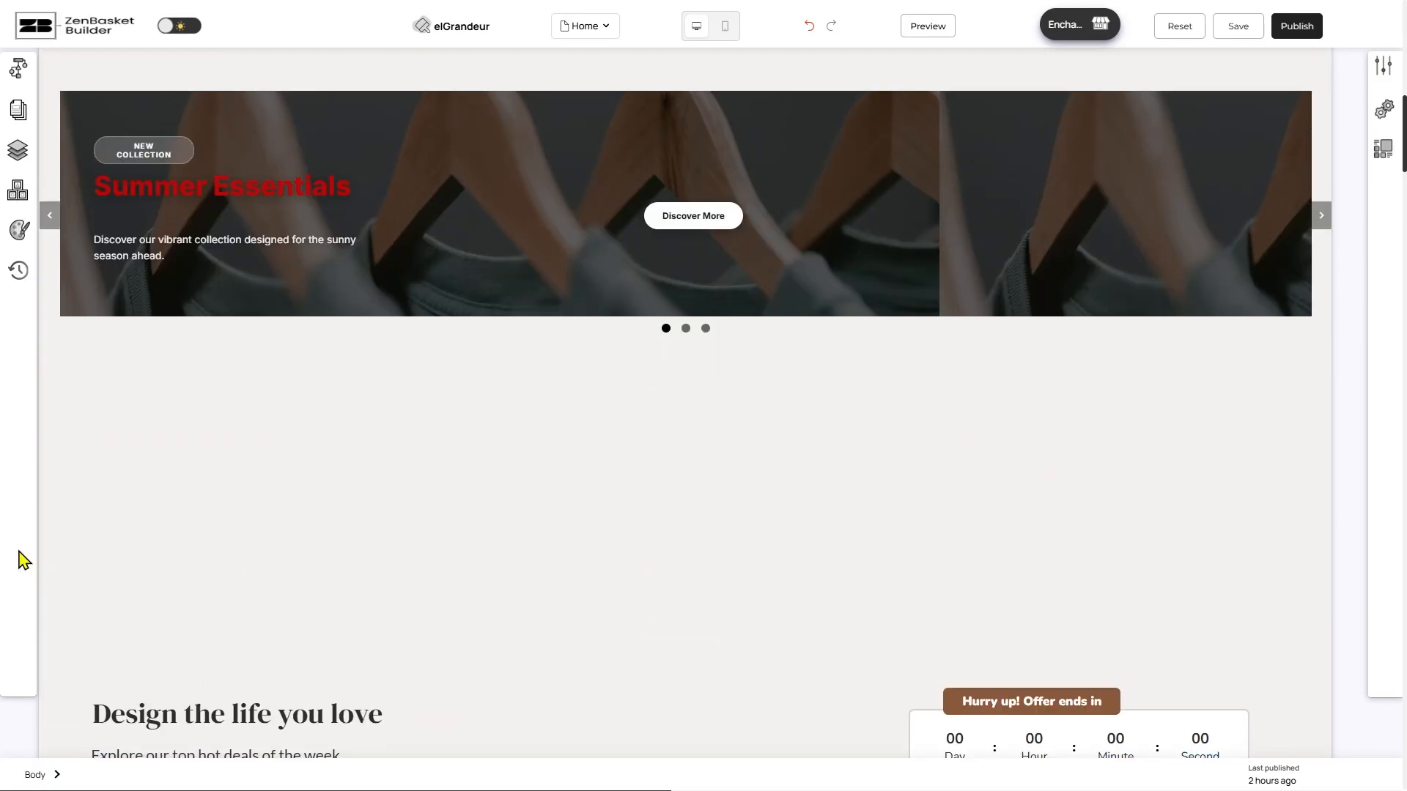
{"action": "left_click", "coordinate": [26, 66]}
{"action": "left_click", "coordinate": [147, 96]}
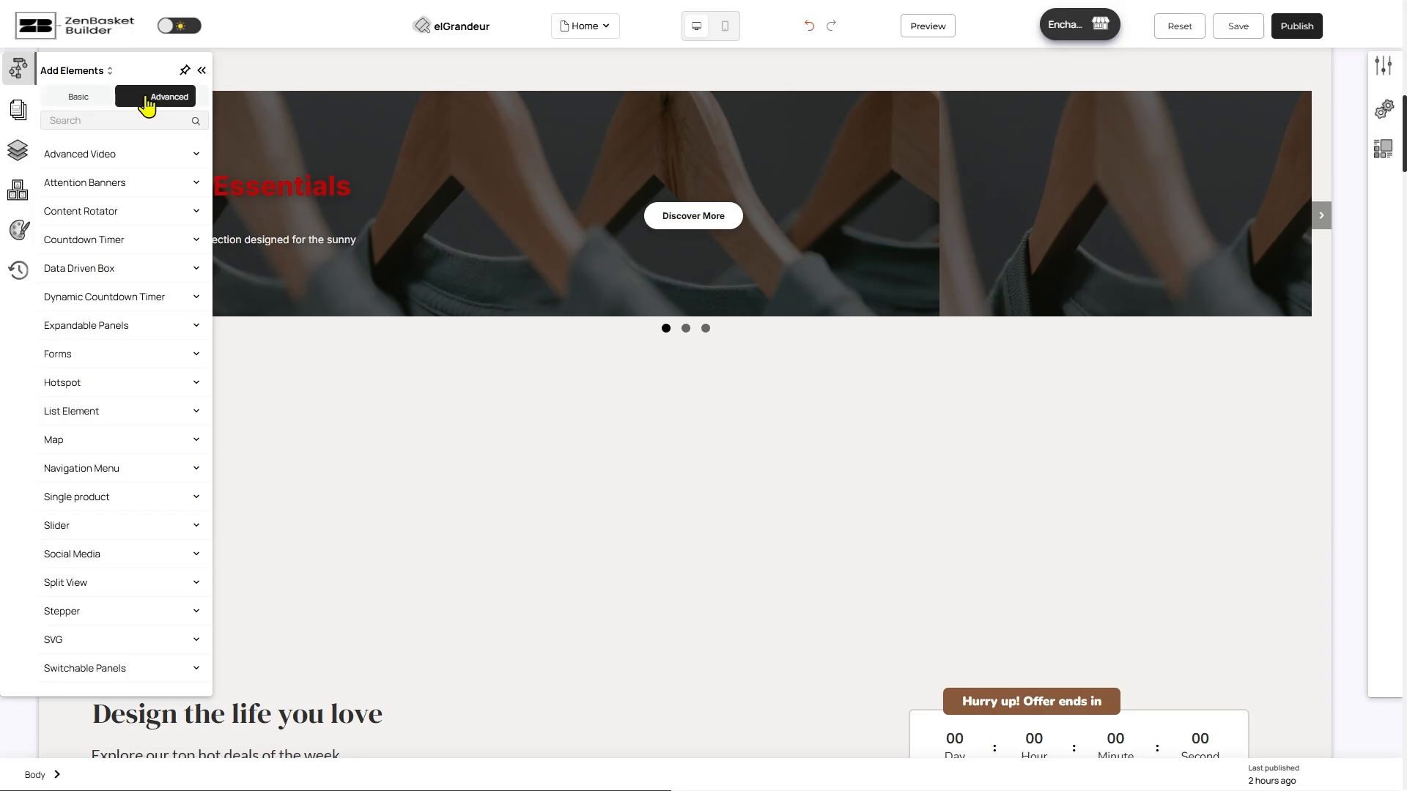
{"action": "left_click", "coordinate": [145, 218]}
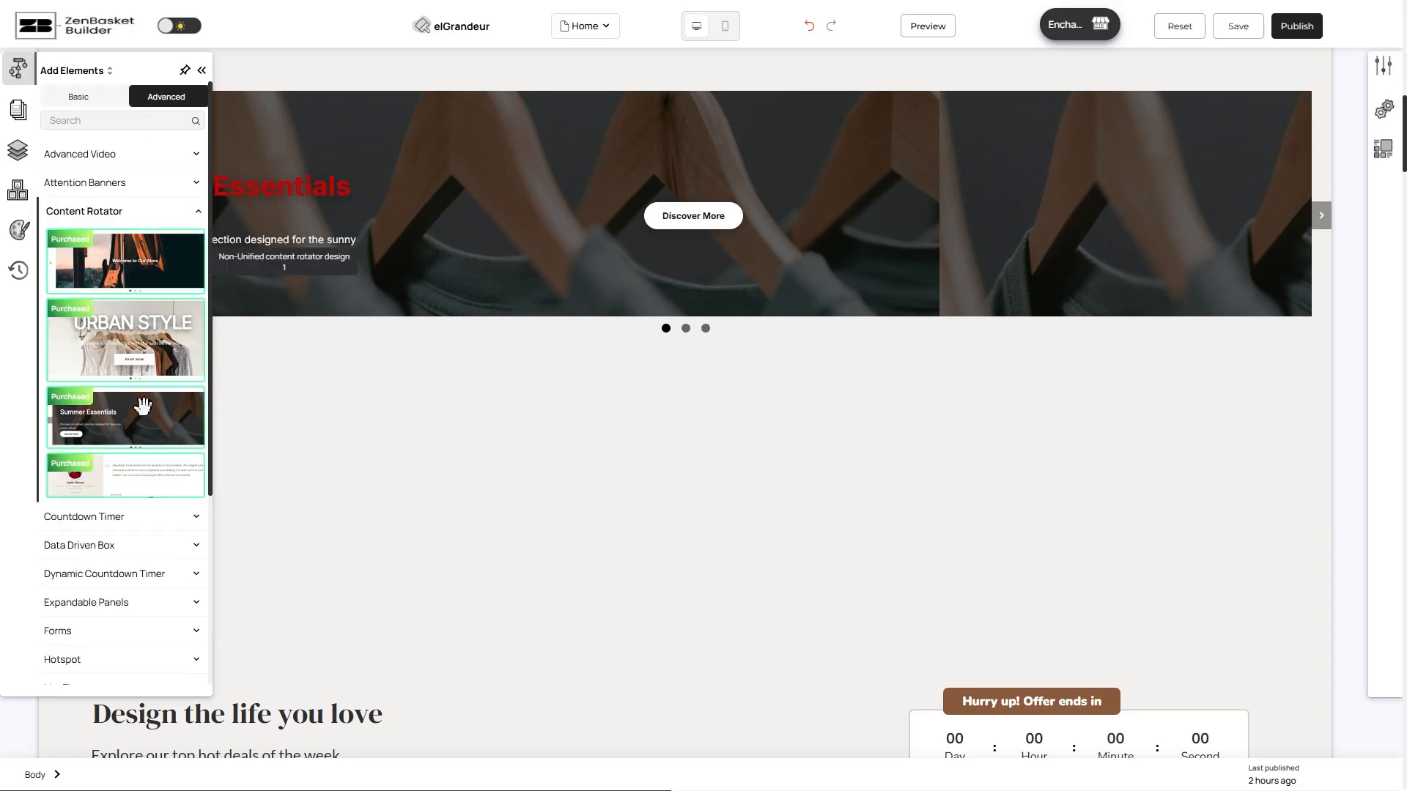
{"action": "left_click_drag", "start_coordinate": [141, 471], "coordinate": [71, 424]}
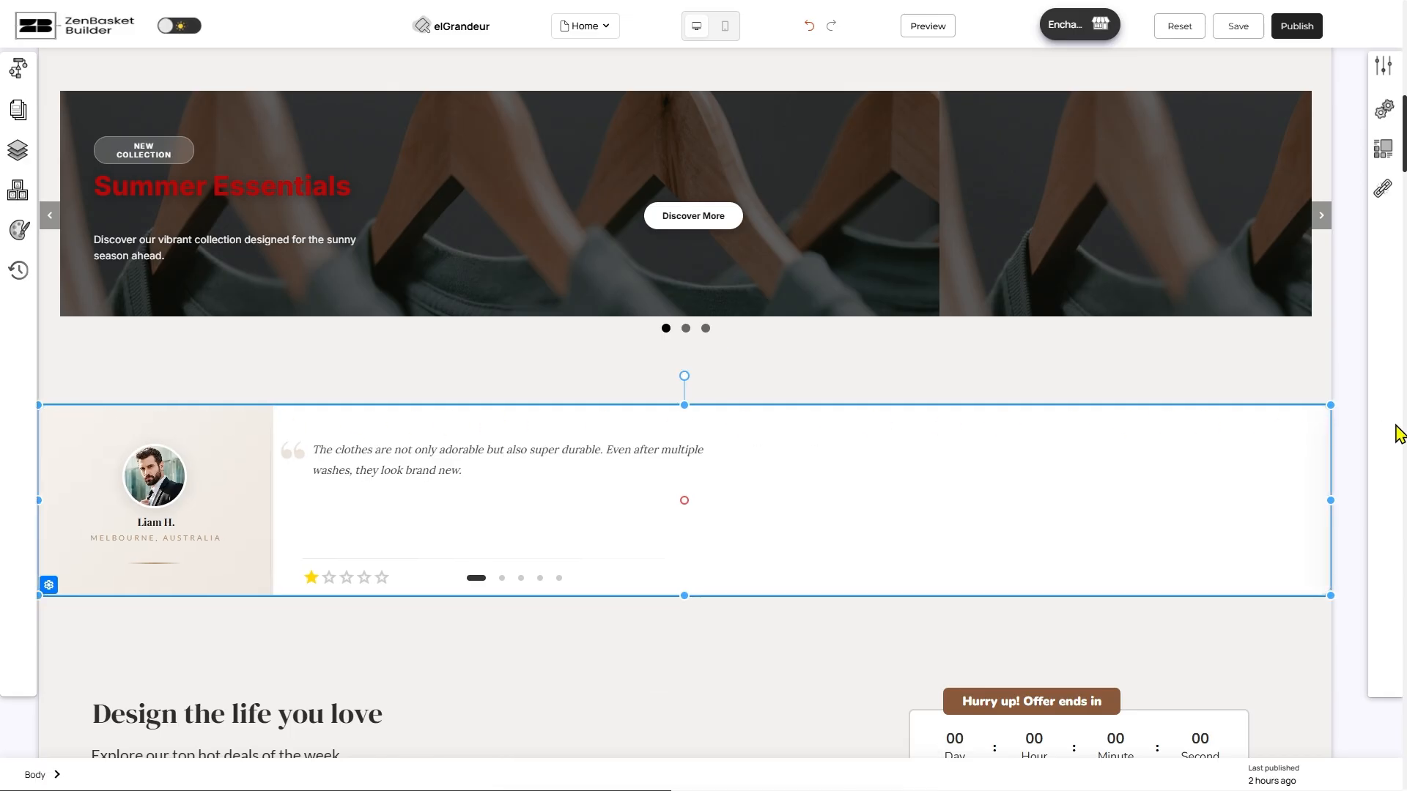
- Bind the new rotator to the Products service's Featured Products API, mapping Product Image and Product Name with a limit of 4
{"action": "left_click", "coordinate": [1394, 200]}
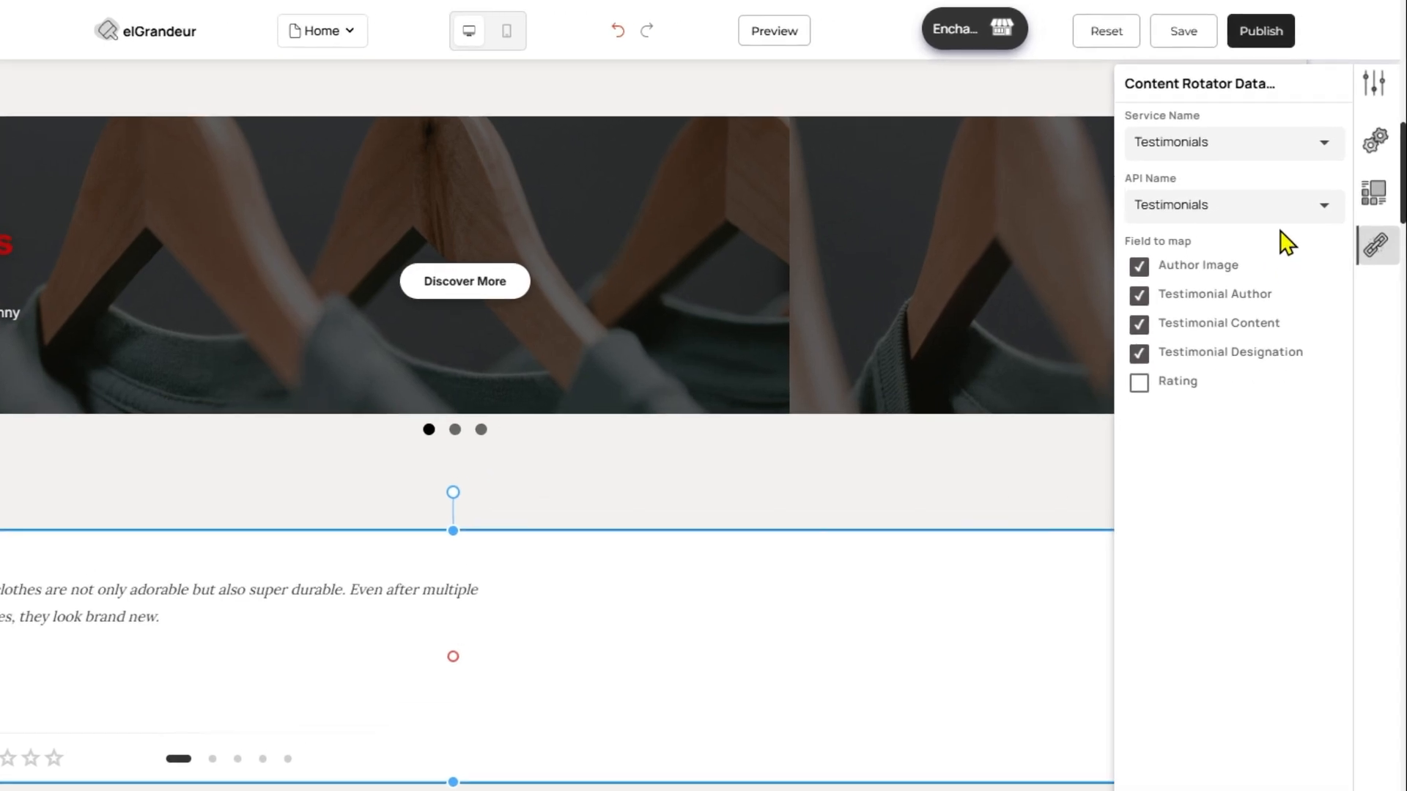
{"action": "left_click", "coordinate": [1295, 128]}
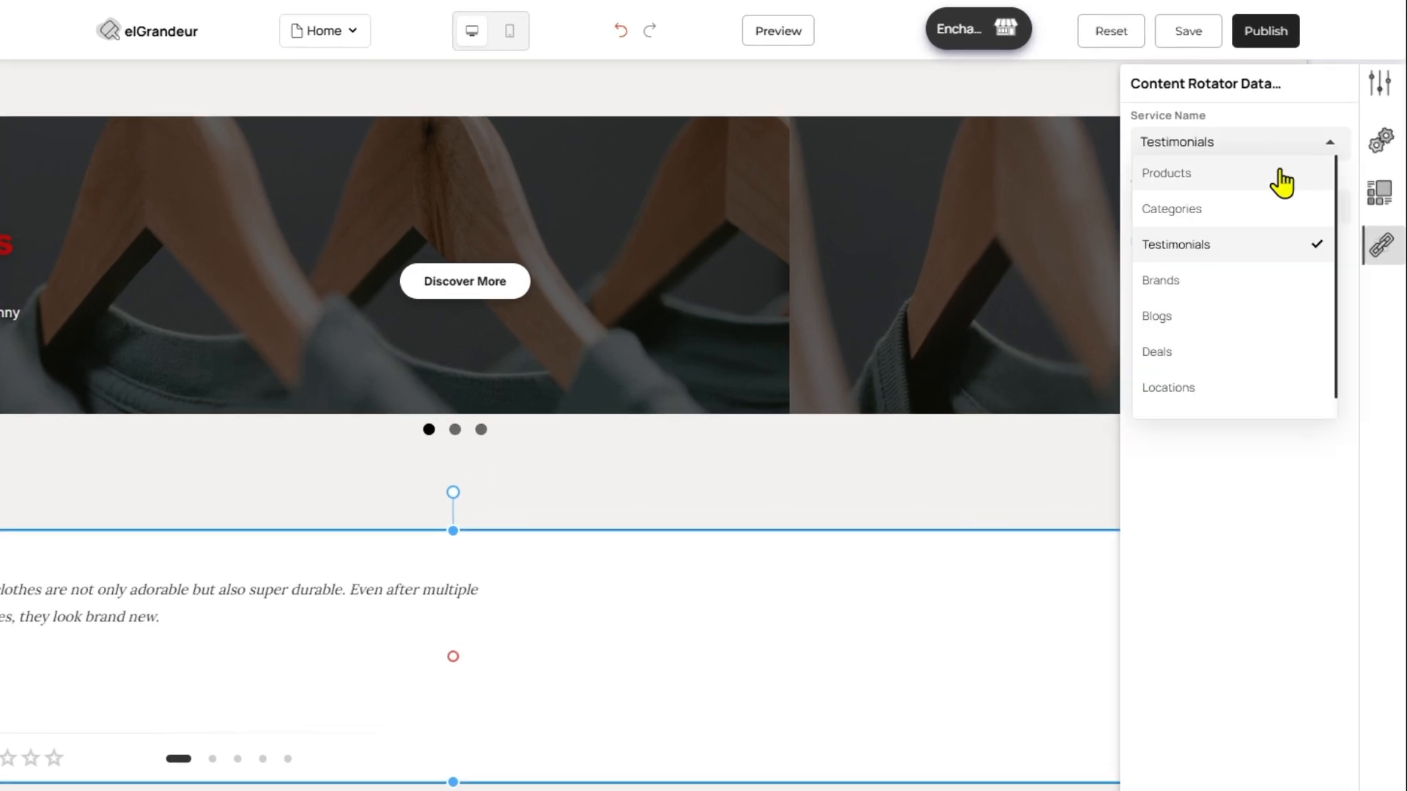
{"action": "left_click", "coordinate": [1283, 177]}
{"action": "left_click", "coordinate": [1282, 205]}
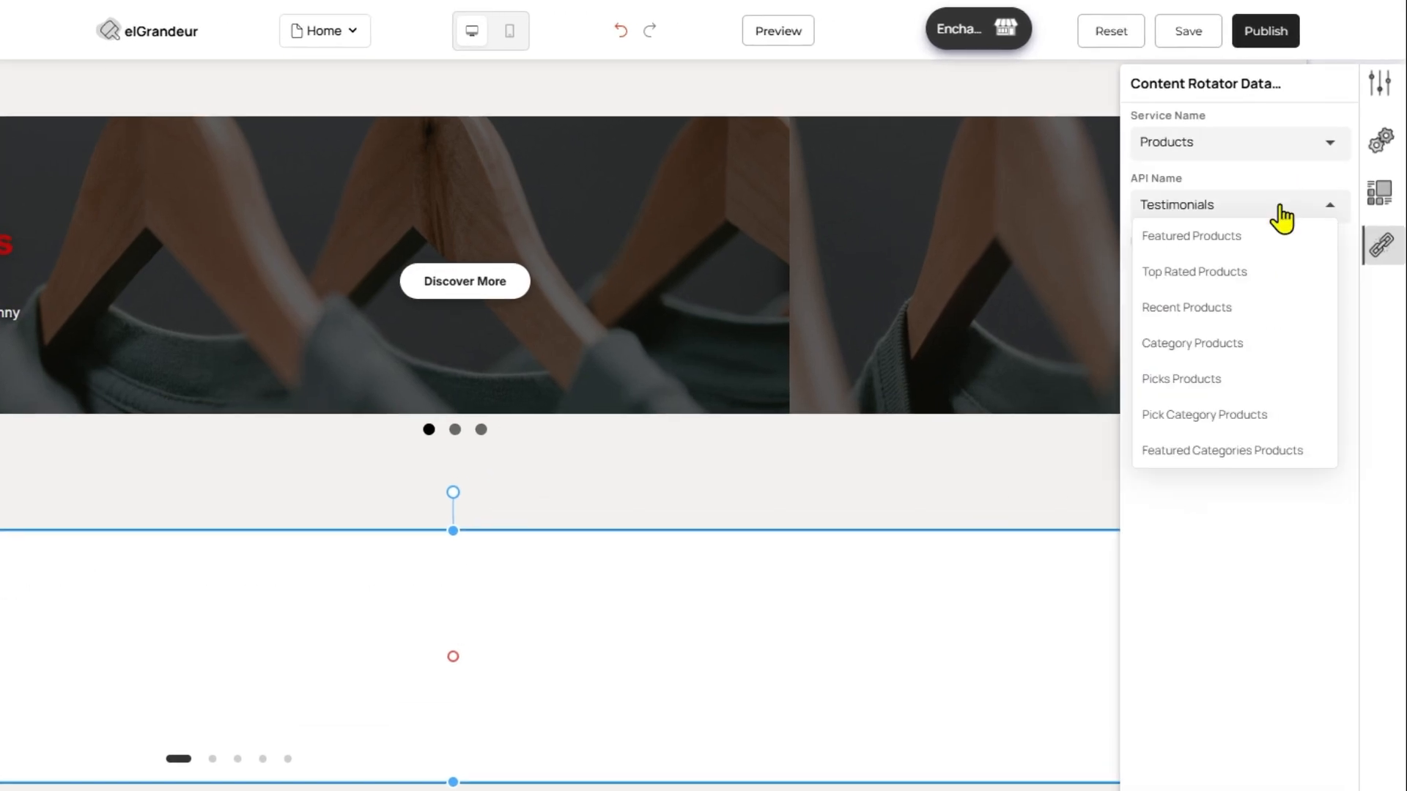
{"action": "left_click", "coordinate": [1284, 234]}
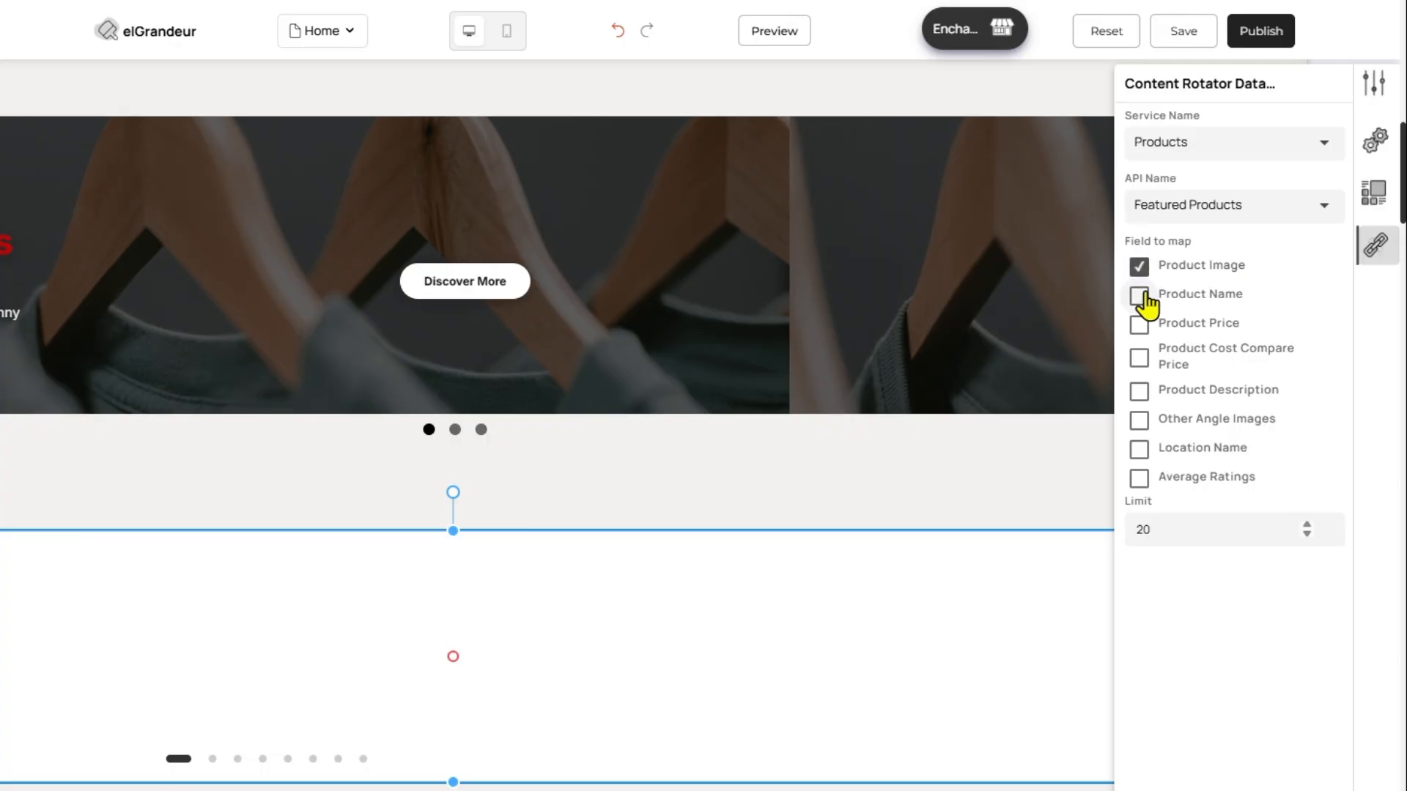
{"action": "double_click", "coordinate": [1145, 531]}
{"action": "type", "text": "4"}
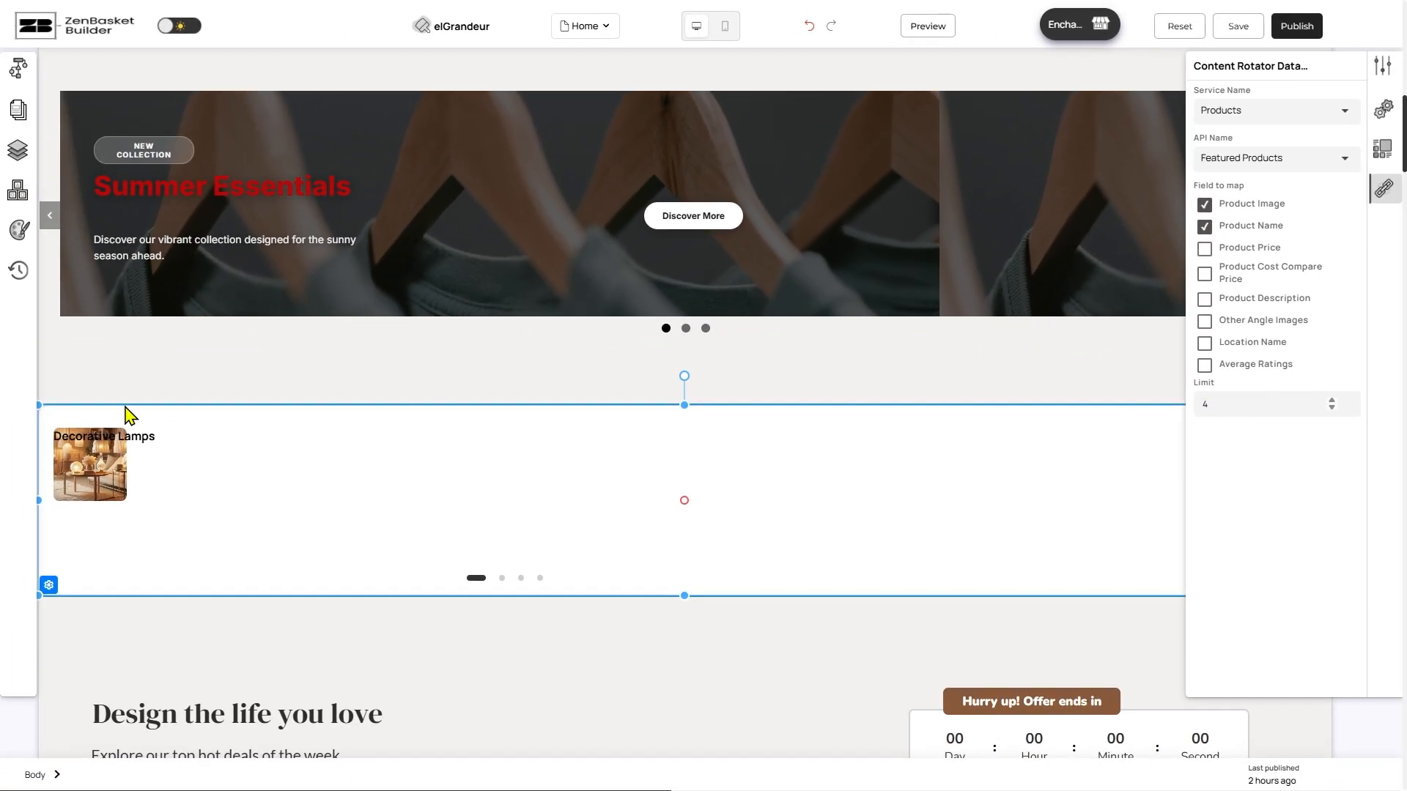
- Enlarge the product image across most of the rotator, and center the product name and navigation dots beneath it
{"action": "left_click", "coordinate": [118, 468]}
{"action": "left_click_drag", "start_coordinate": [126, 465], "coordinate": [659, 471]}
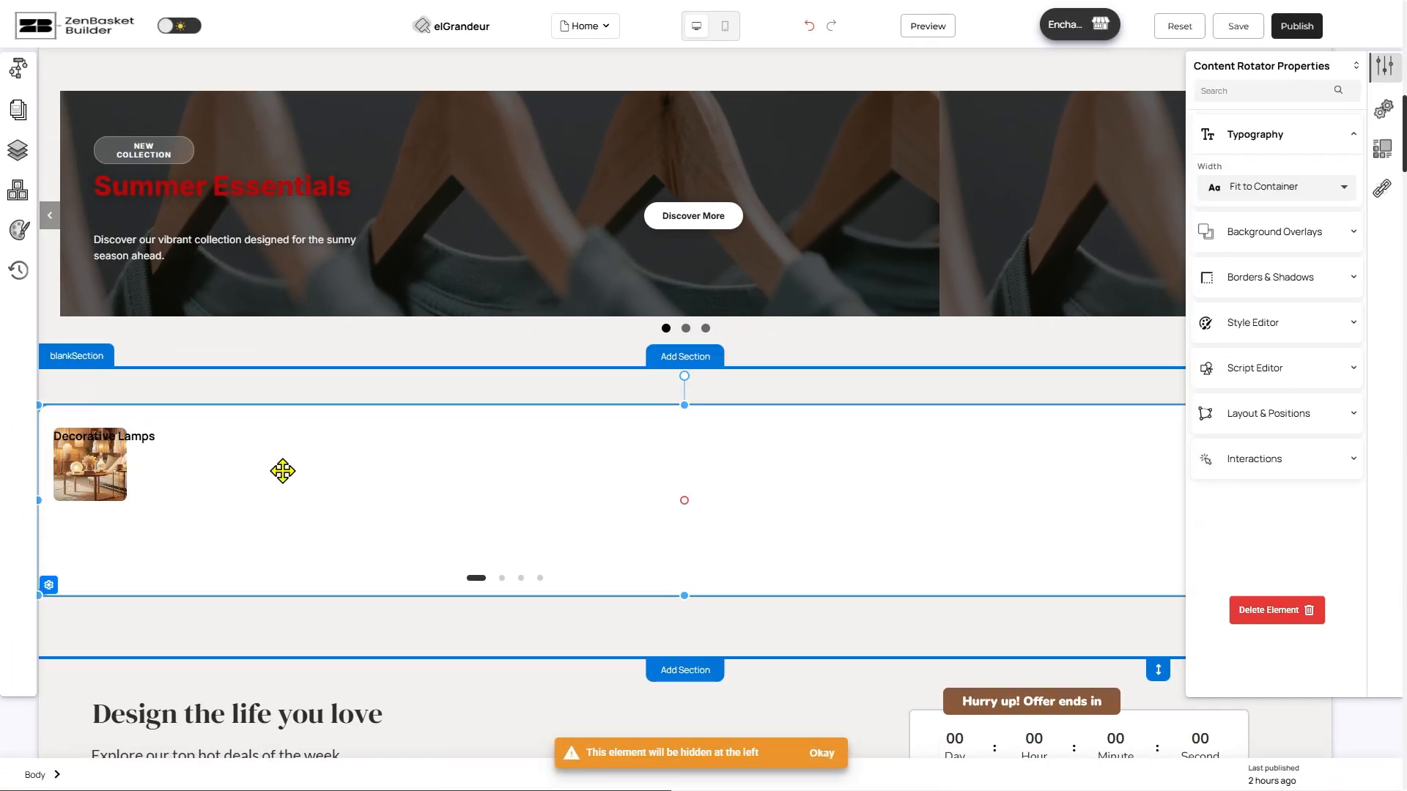
{"action": "left_click", "coordinate": [114, 470]}
{"action": "left_click_drag", "start_coordinate": [127, 466], "coordinate": [1204, 476]}
{"action": "left_click_drag", "start_coordinate": [666, 464], "coordinate": [686, 549]}
{"action": "left_click", "coordinate": [86, 444]}
{"action": "left_click_drag", "start_coordinate": [86, 444], "coordinate": [671, 563]}
{"action": "left_click_drag", "start_coordinate": [489, 578], "coordinate": [672, 579]}
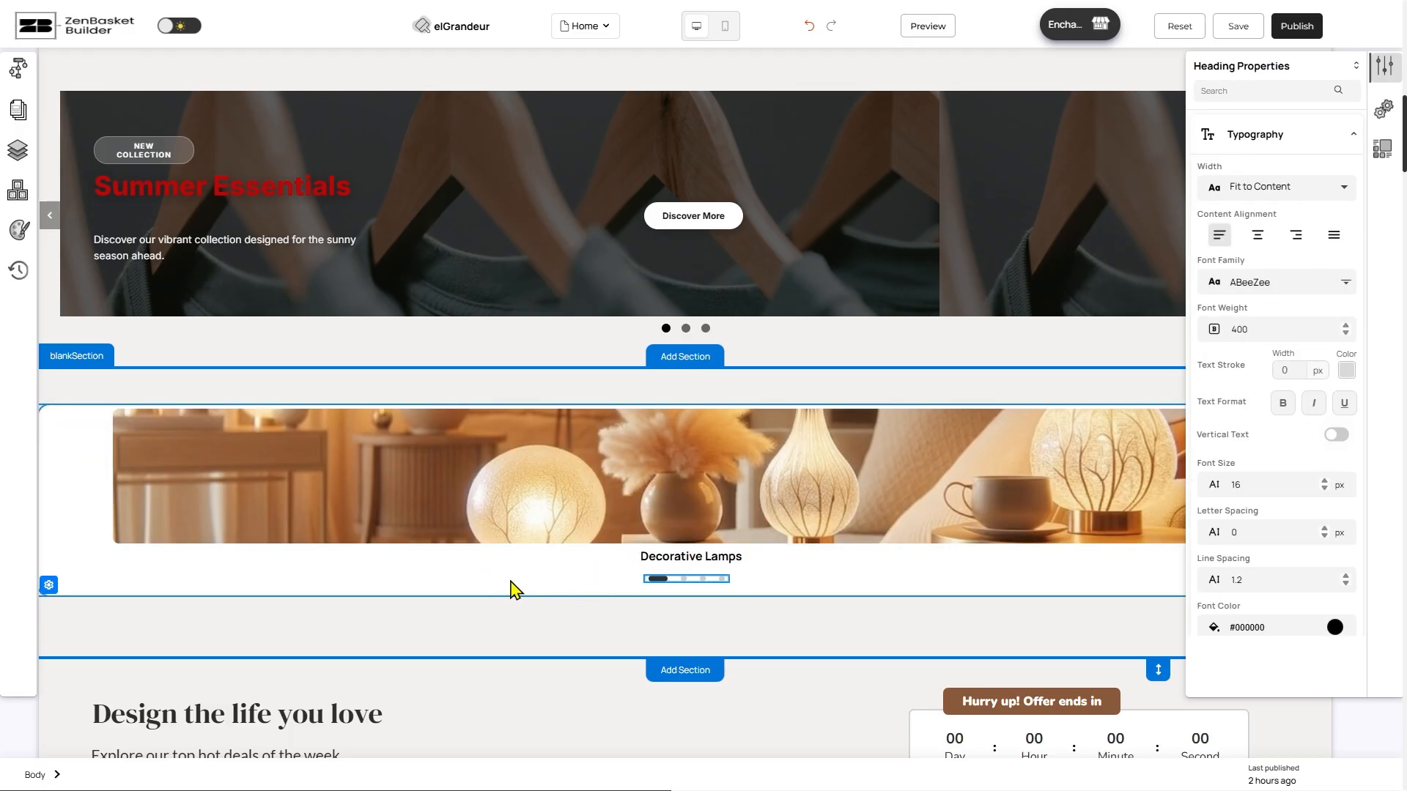
- Turn on the product rotator's navigation arrows and advance through its slides to the third one
{"action": "left_click", "coordinate": [46, 586]}
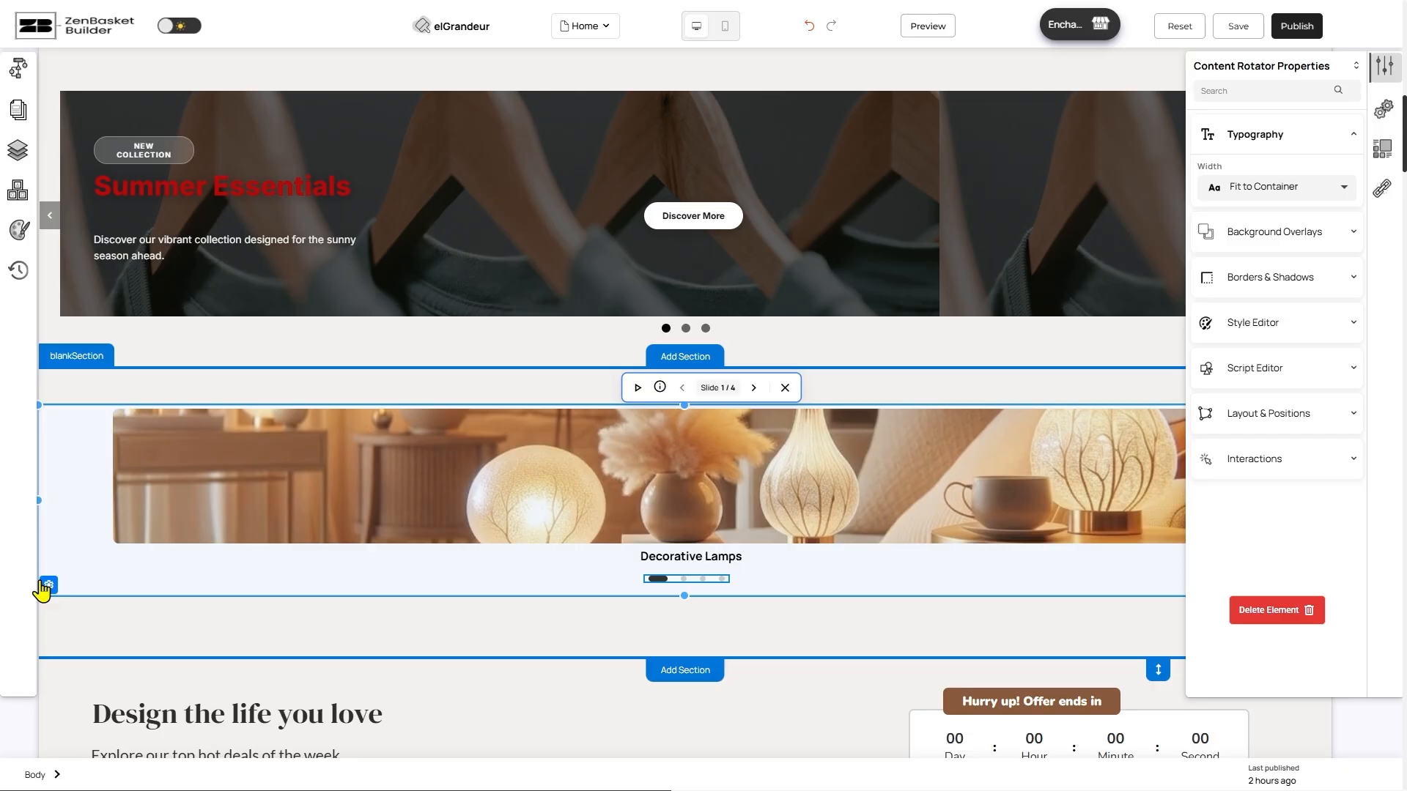
{"action": "left_click", "coordinate": [1377, 116]}
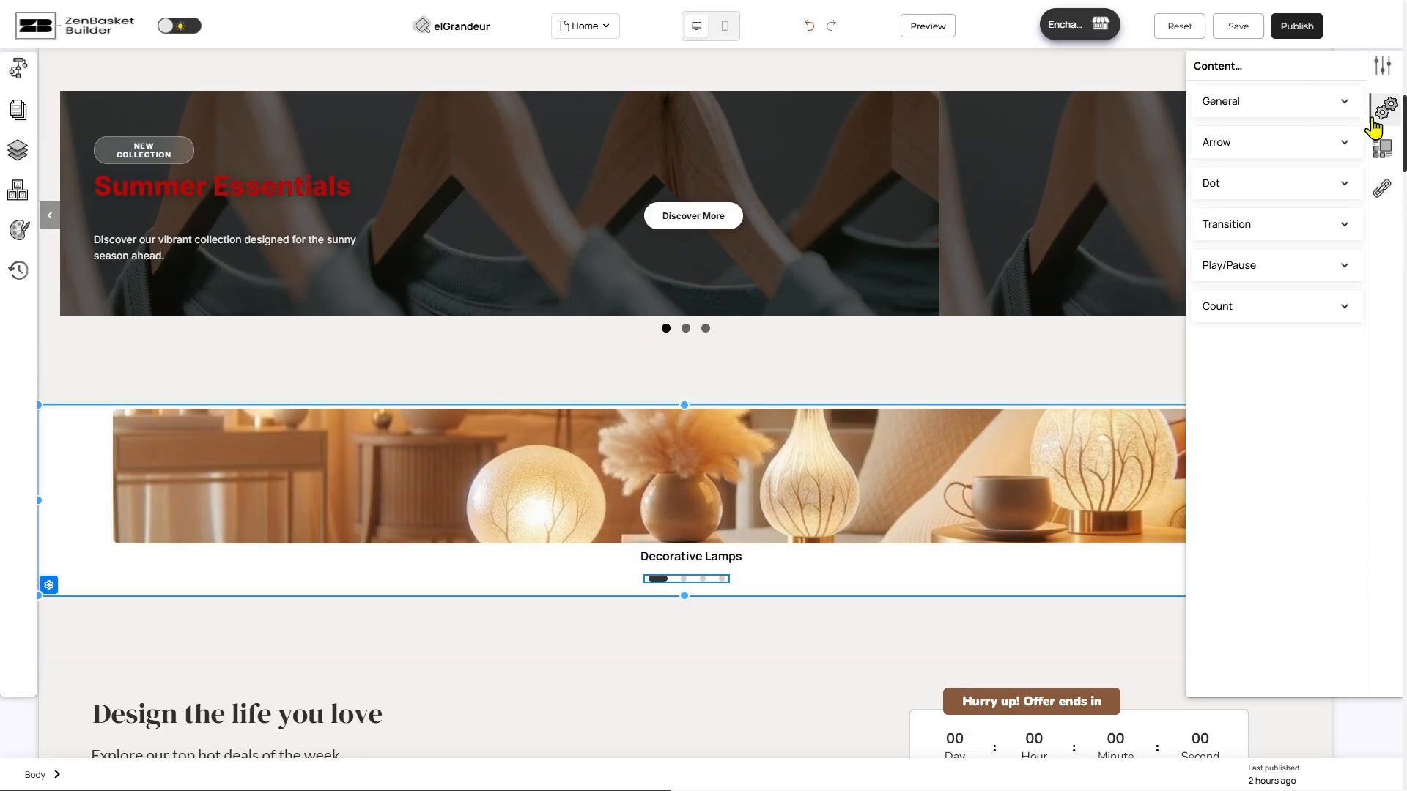
{"action": "left_click", "coordinate": [1344, 143]}
{"action": "left_click", "coordinate": [1340, 180]}
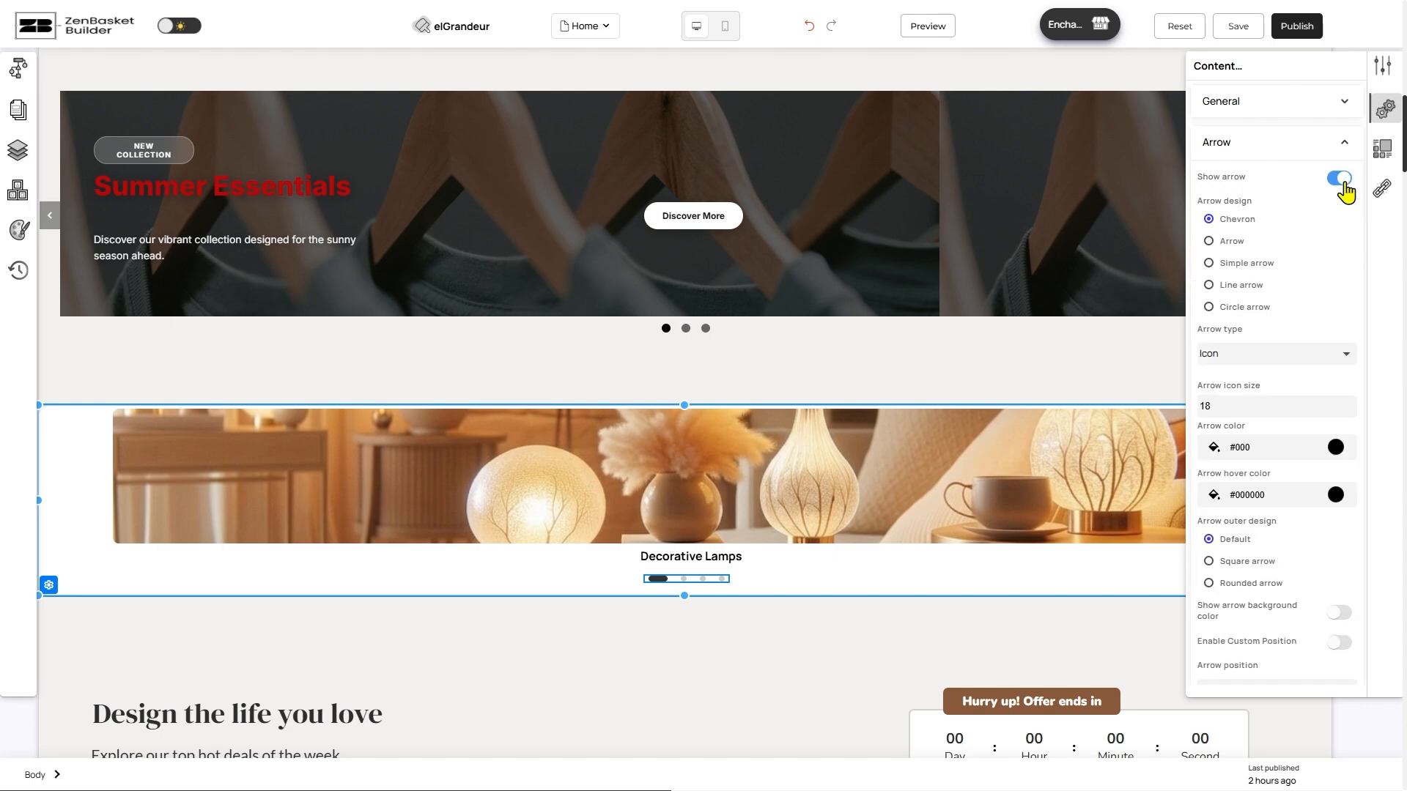
{"action": "left_click", "coordinate": [1375, 121]}
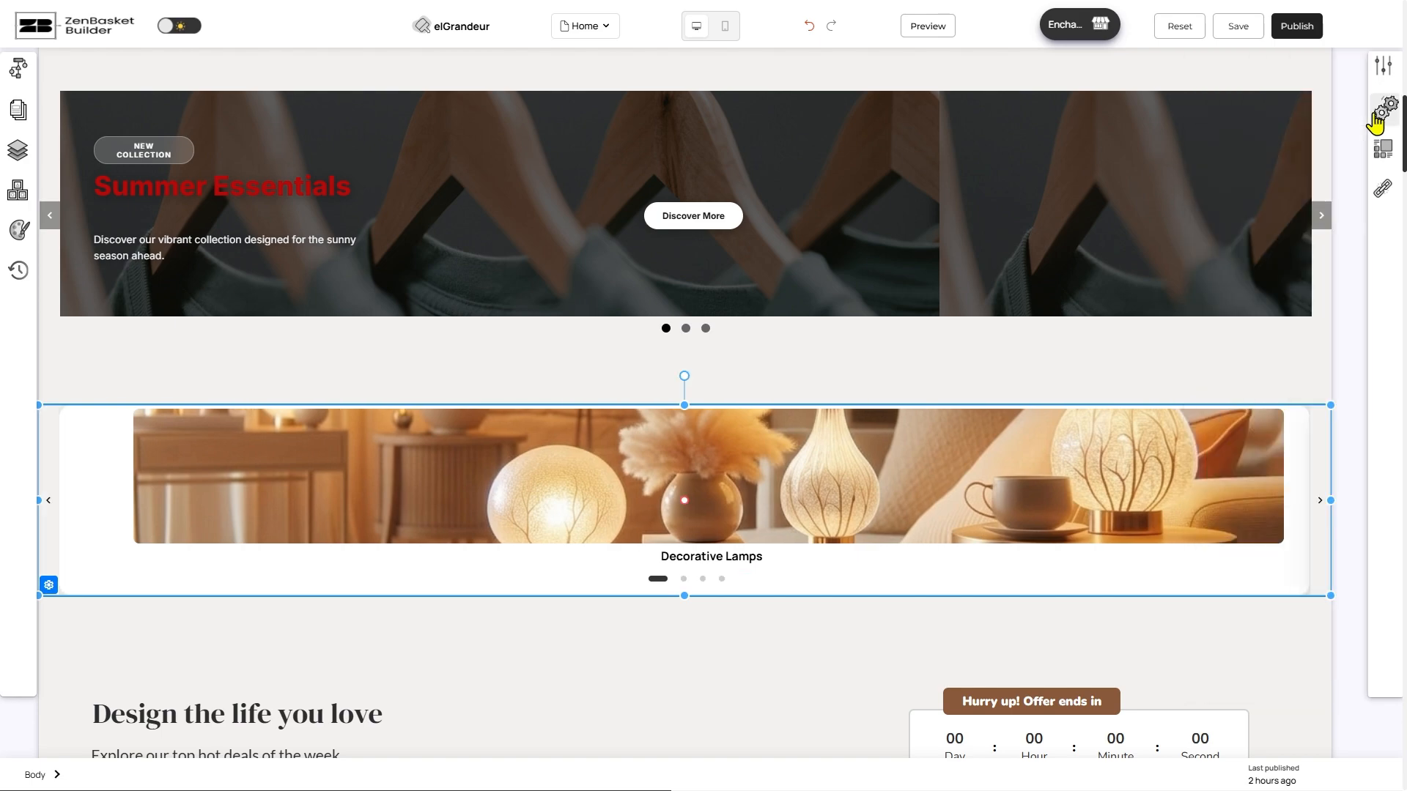
{"action": "left_click", "coordinate": [1319, 512]}
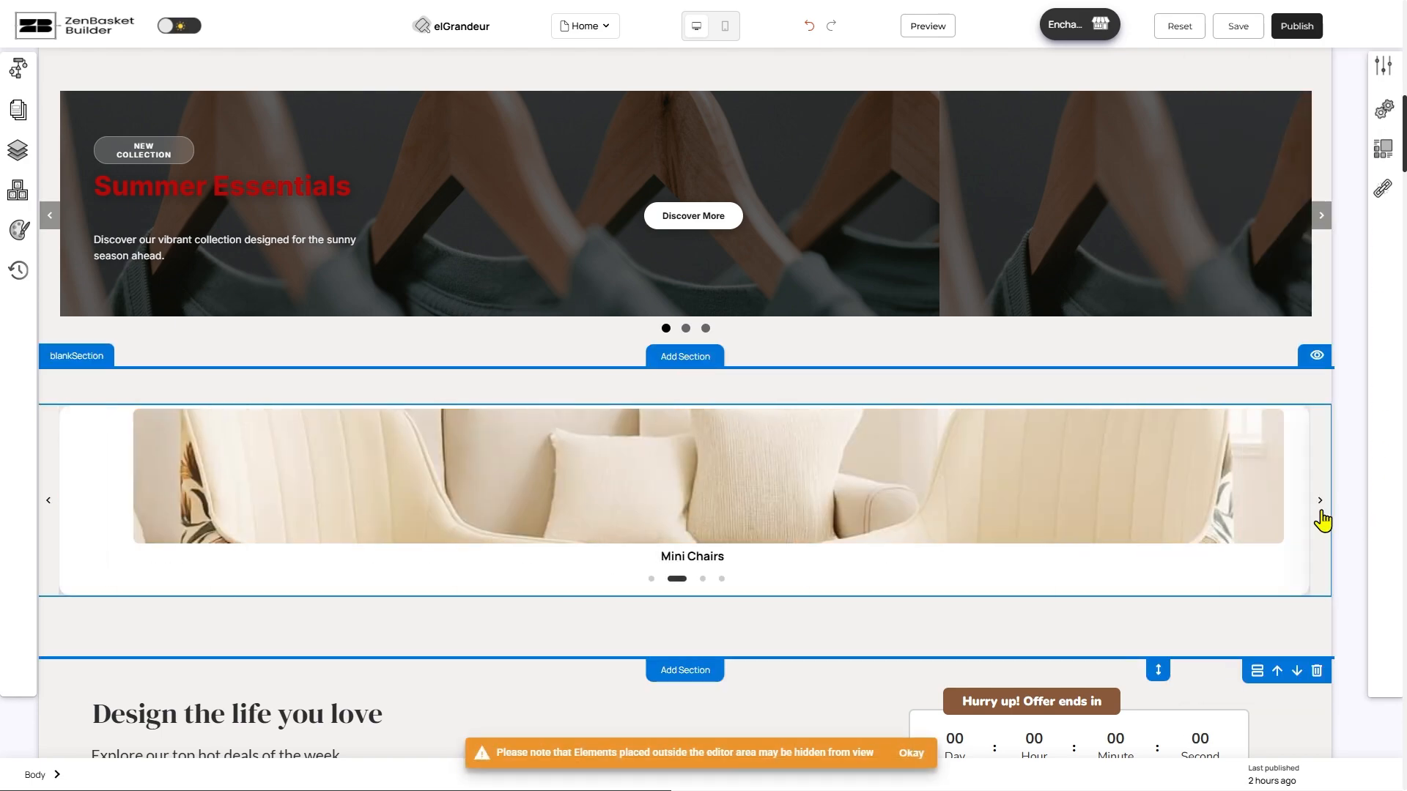
{"action": "left_click", "coordinate": [1319, 512]}
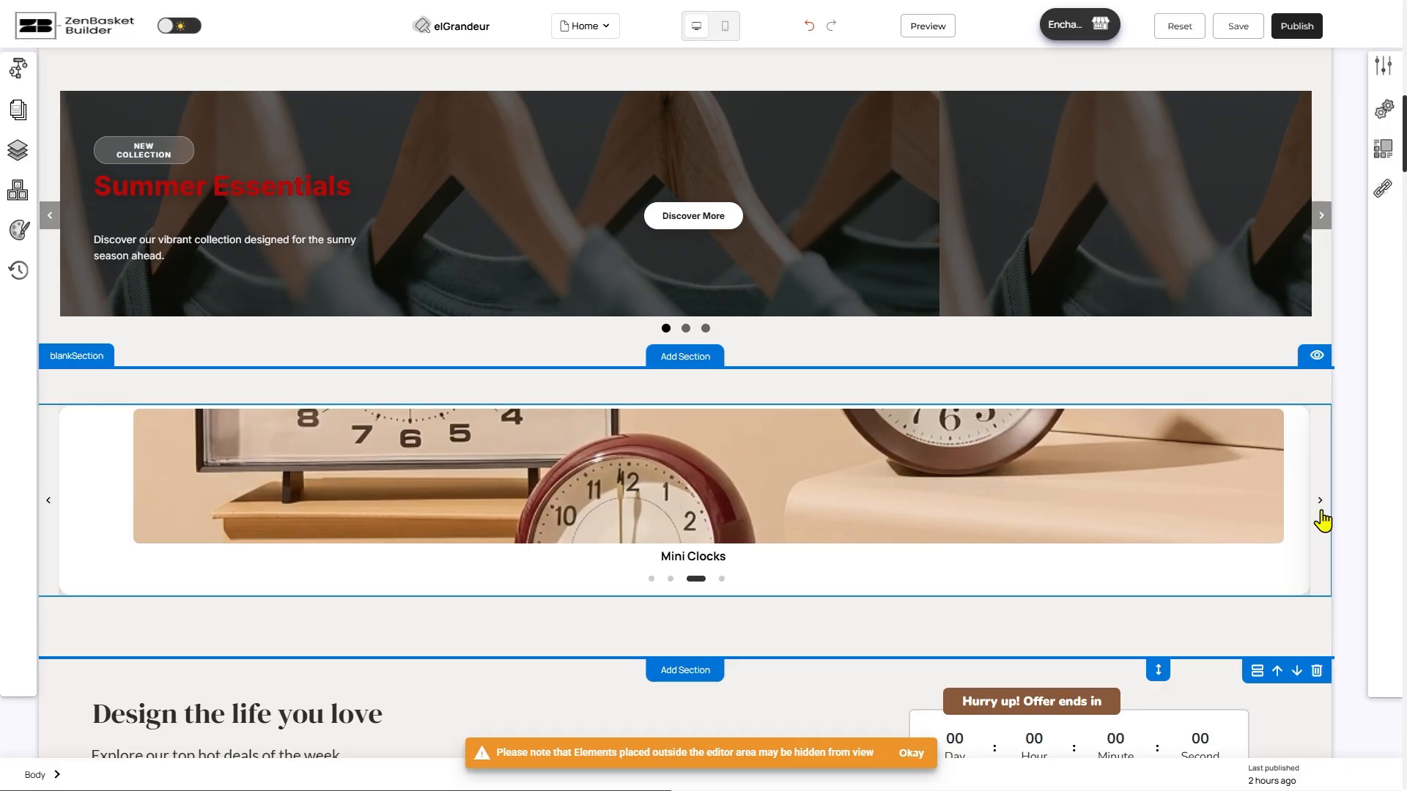
- Set the product rotator to advance automatically with a time interval of 10 seconds and enable pause on hover
{"action": "left_click", "coordinate": [1384, 110]}
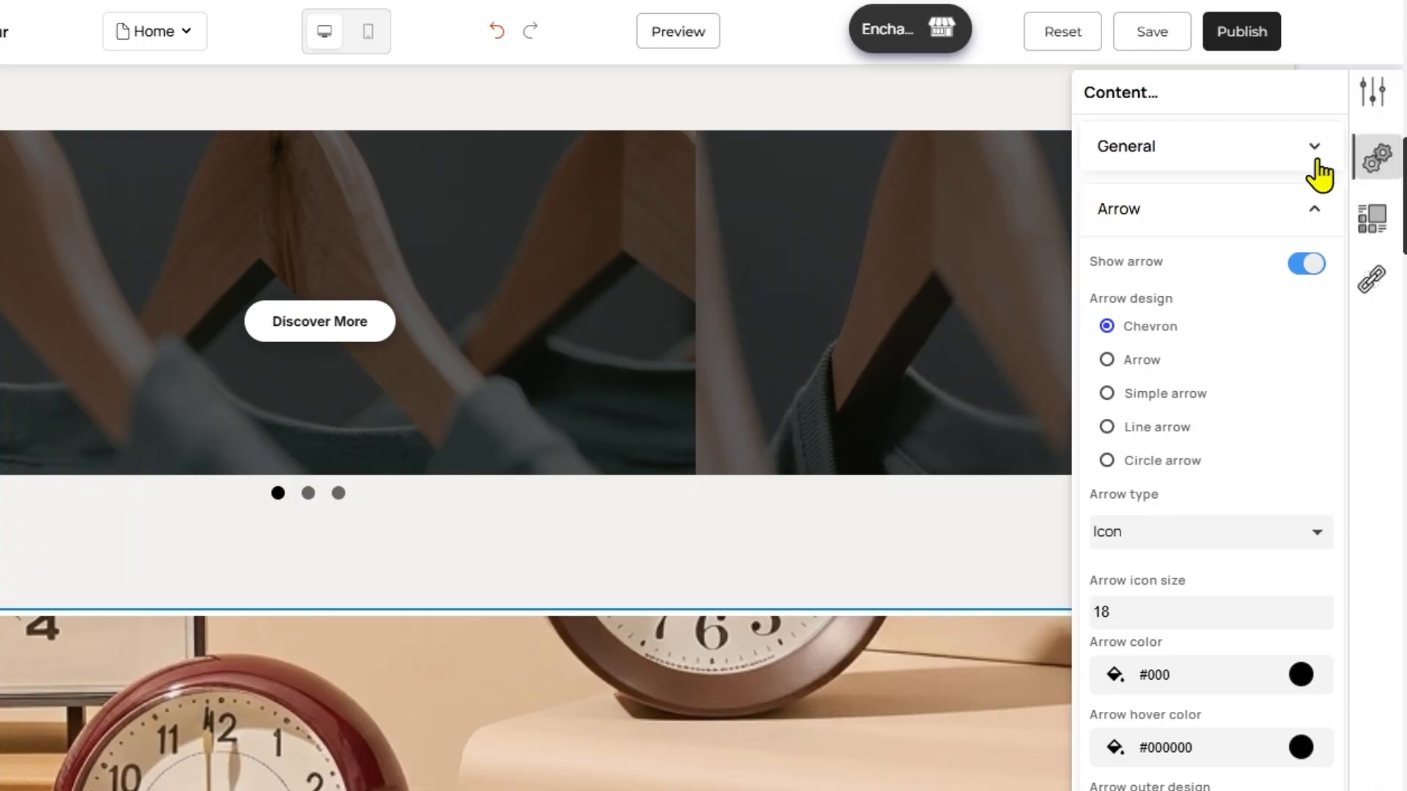
{"action": "left_click", "coordinate": [1314, 150]}
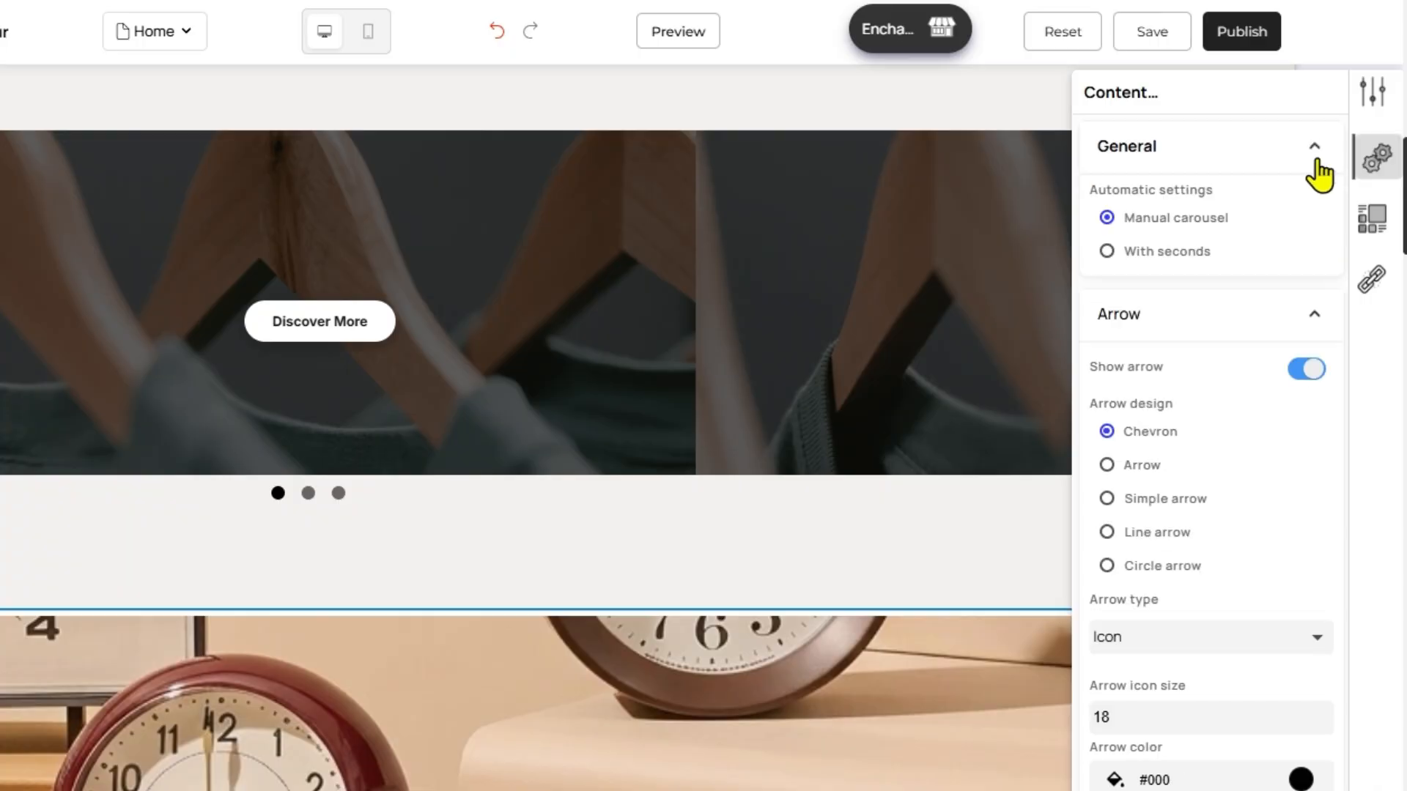
{"action": "left_click", "coordinate": [1107, 252]}
{"action": "double_click", "coordinate": [1108, 317]}
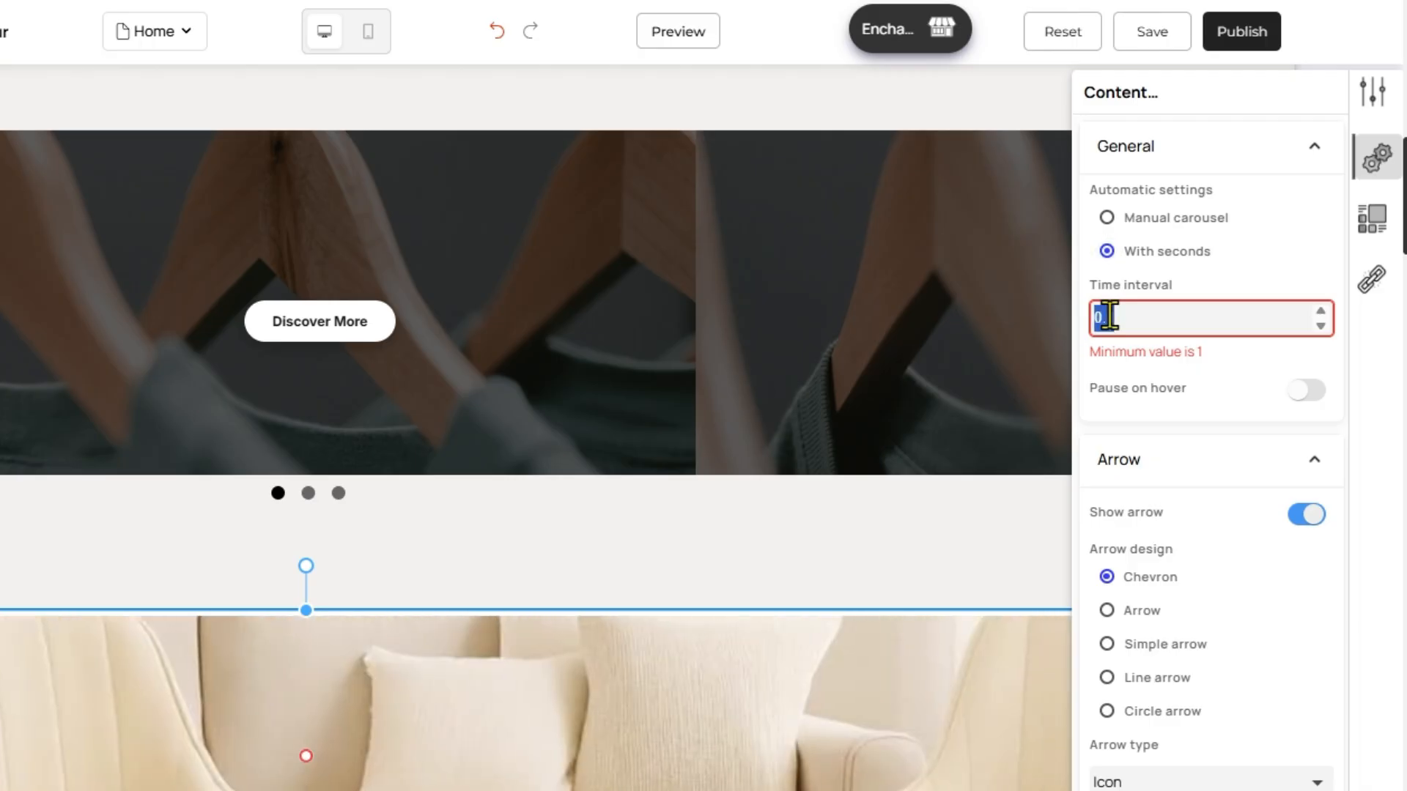
{"action": "type", "text": "10"}
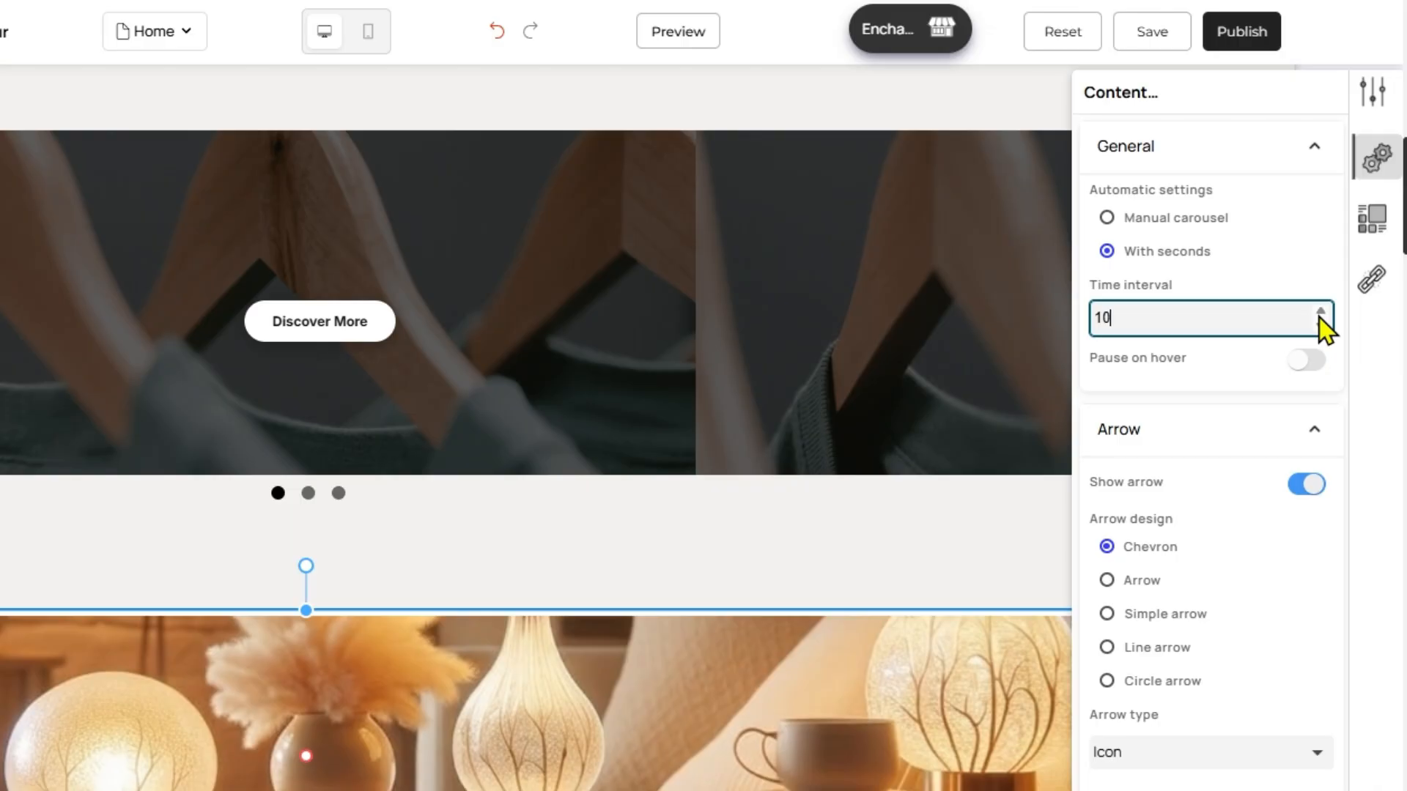
{"action": "left_click", "coordinate": [1313, 360]}
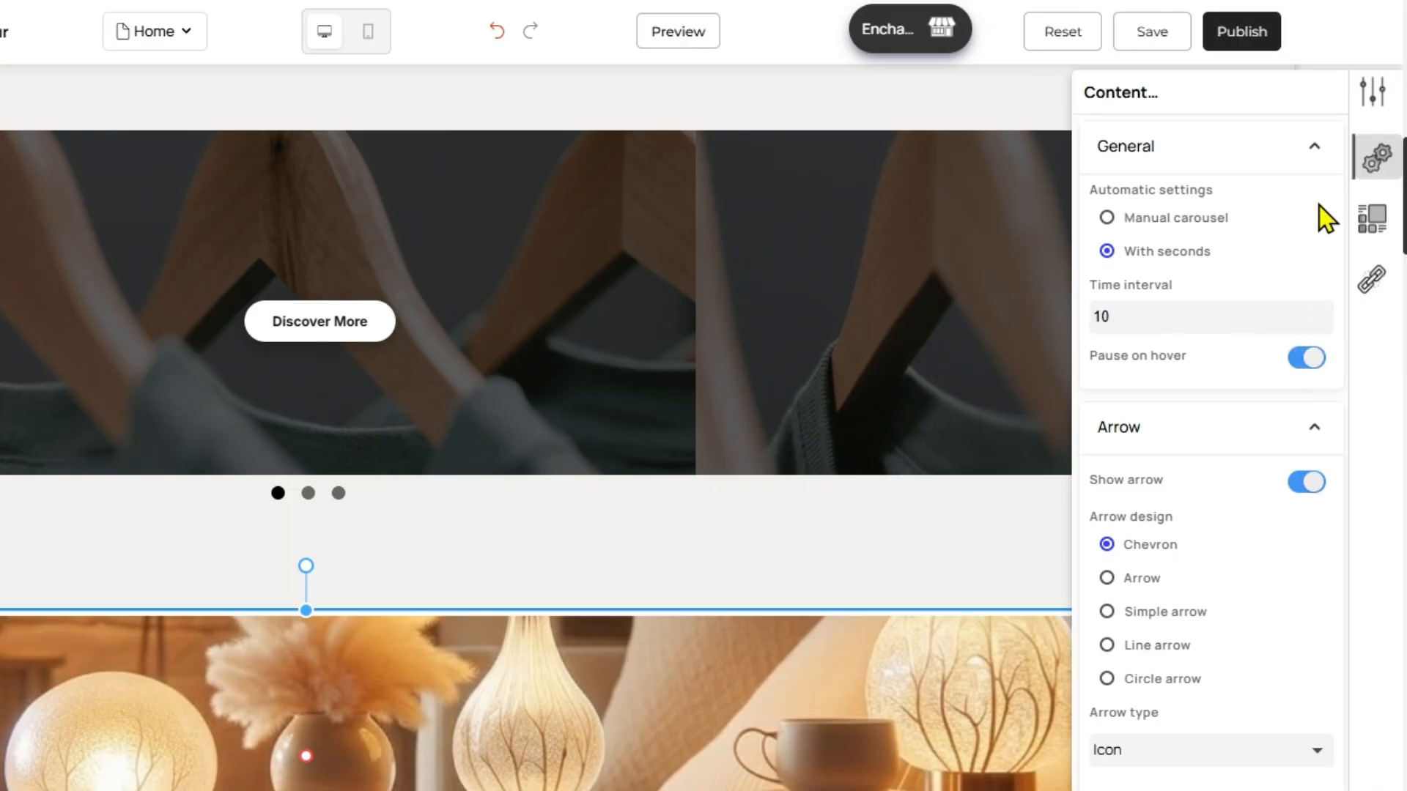
- Change the product rotator's navigation arrow design to Arrow
{"action": "left_click", "coordinate": [1316, 149]}
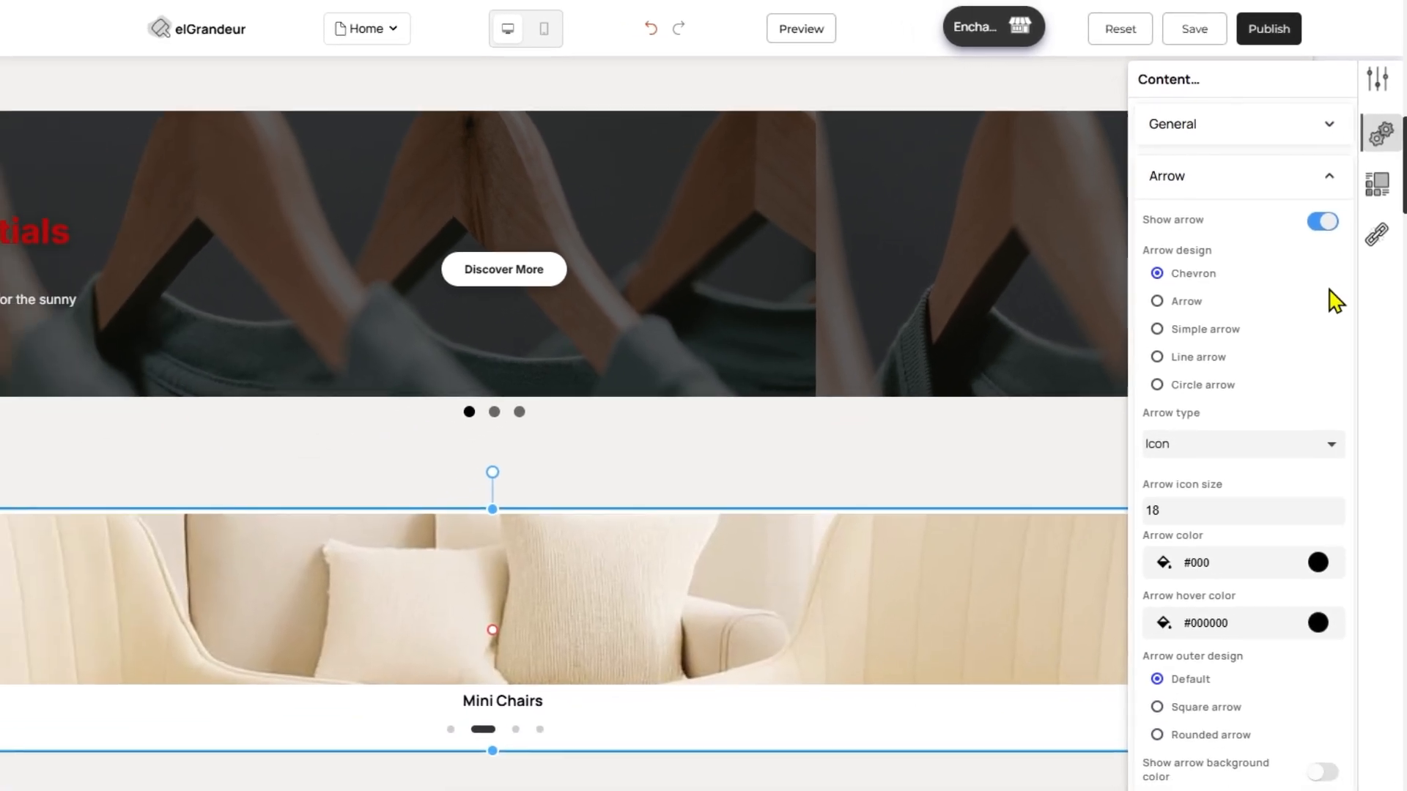
{"action": "left_click", "coordinate": [1157, 301]}
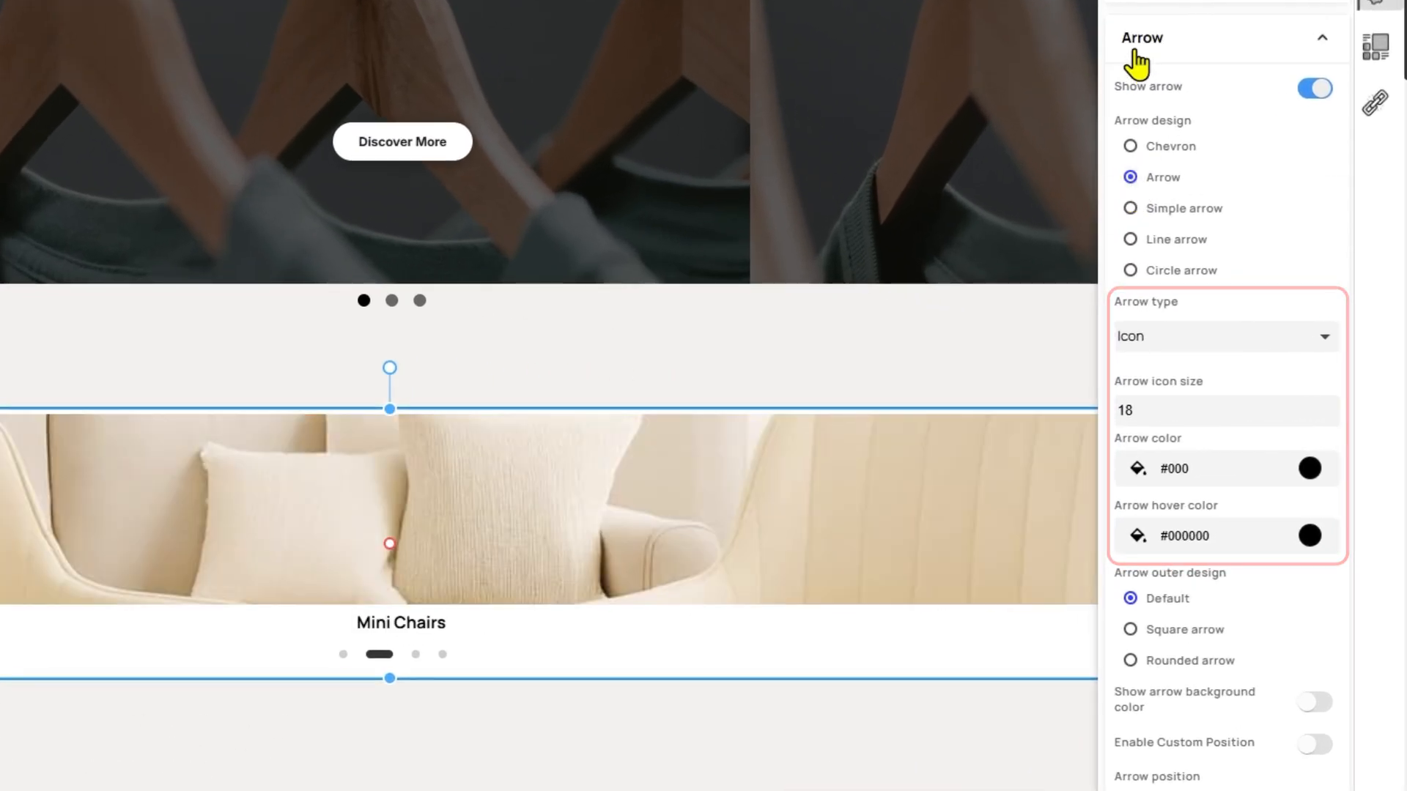
{"action": "left_click", "coordinate": [1137, 60]}
- Switch the dots' custom position off and back on, and move the navigation dots to the right beneath the product name
{"action": "left_click", "coordinate": [1135, 99]}
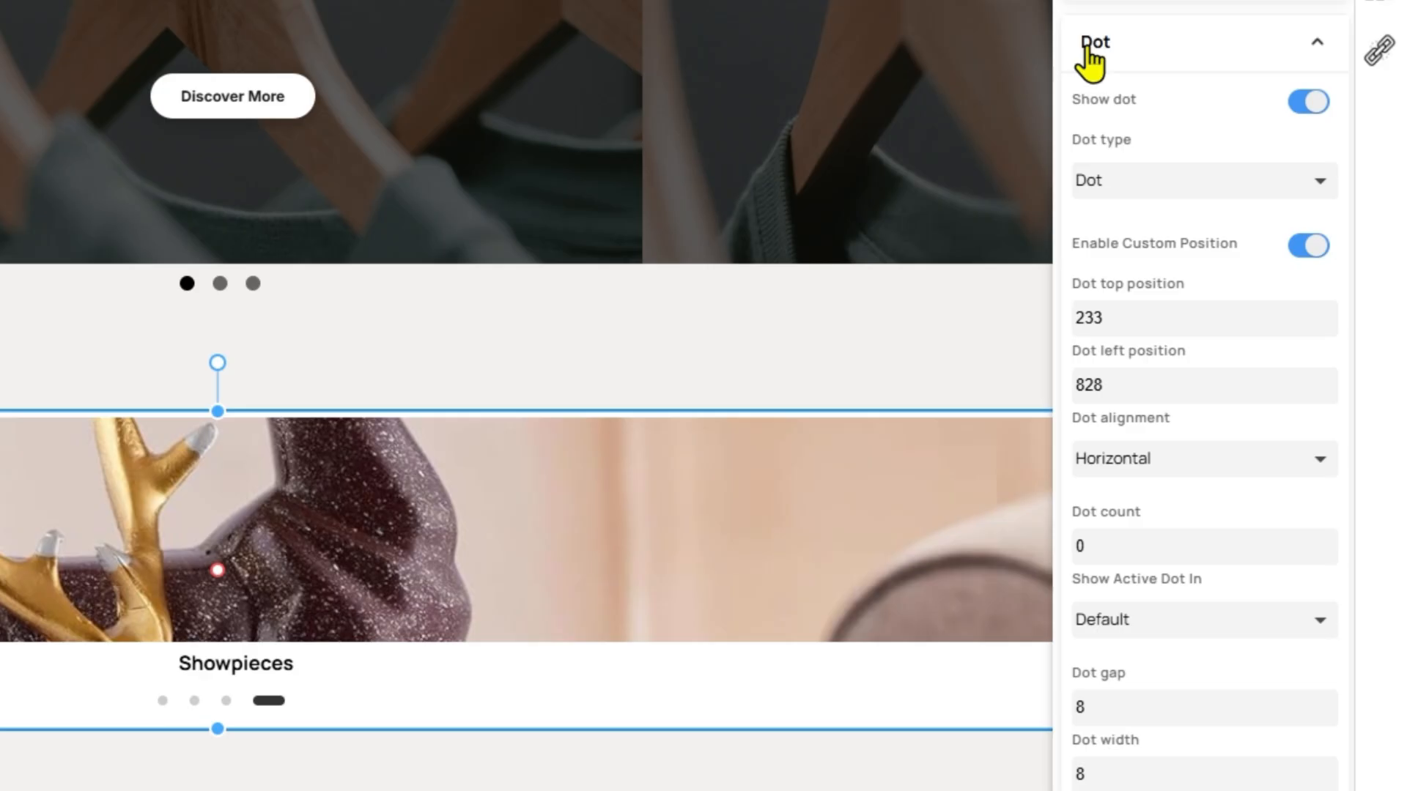
{"action": "left_click", "coordinate": [1311, 247]}
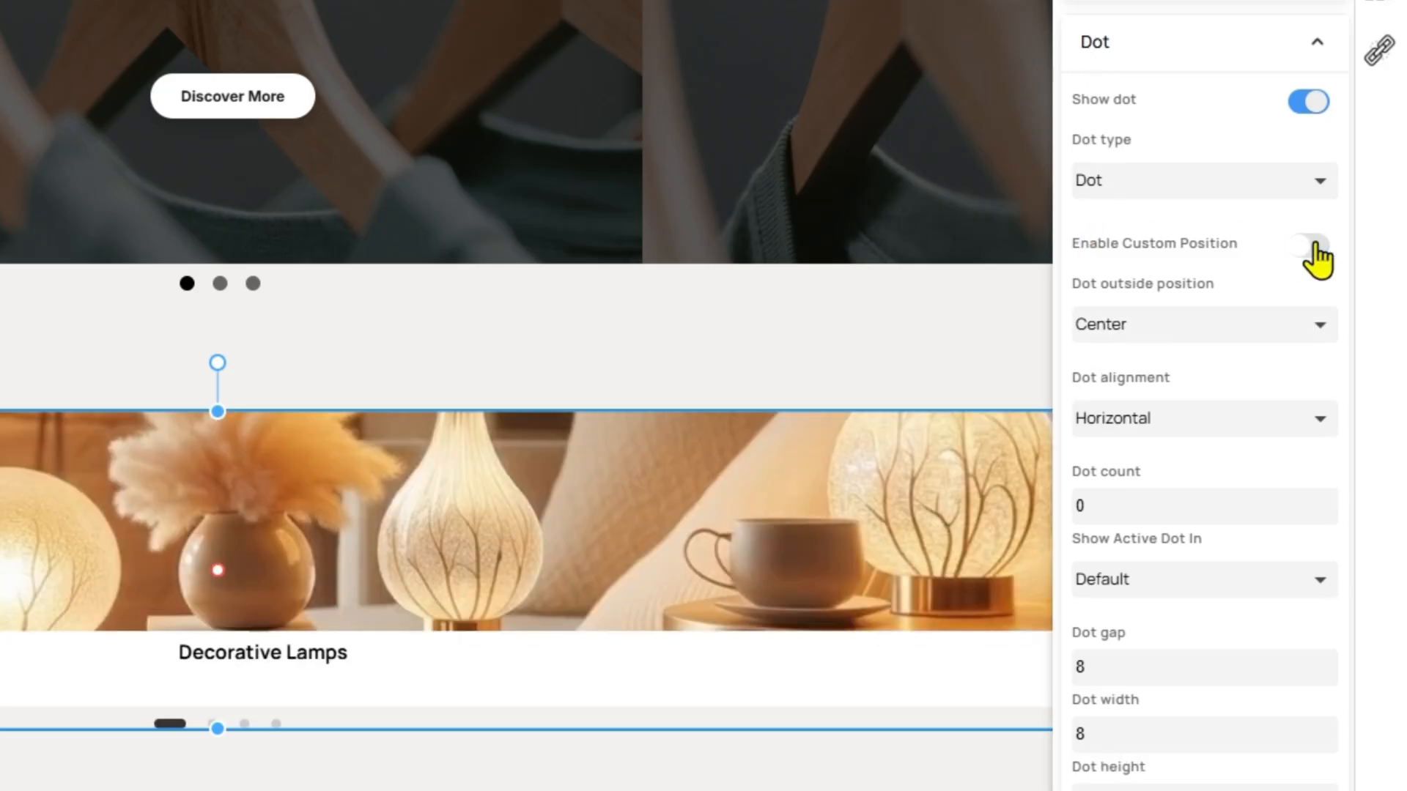
{"action": "left_click", "coordinate": [1313, 248]}
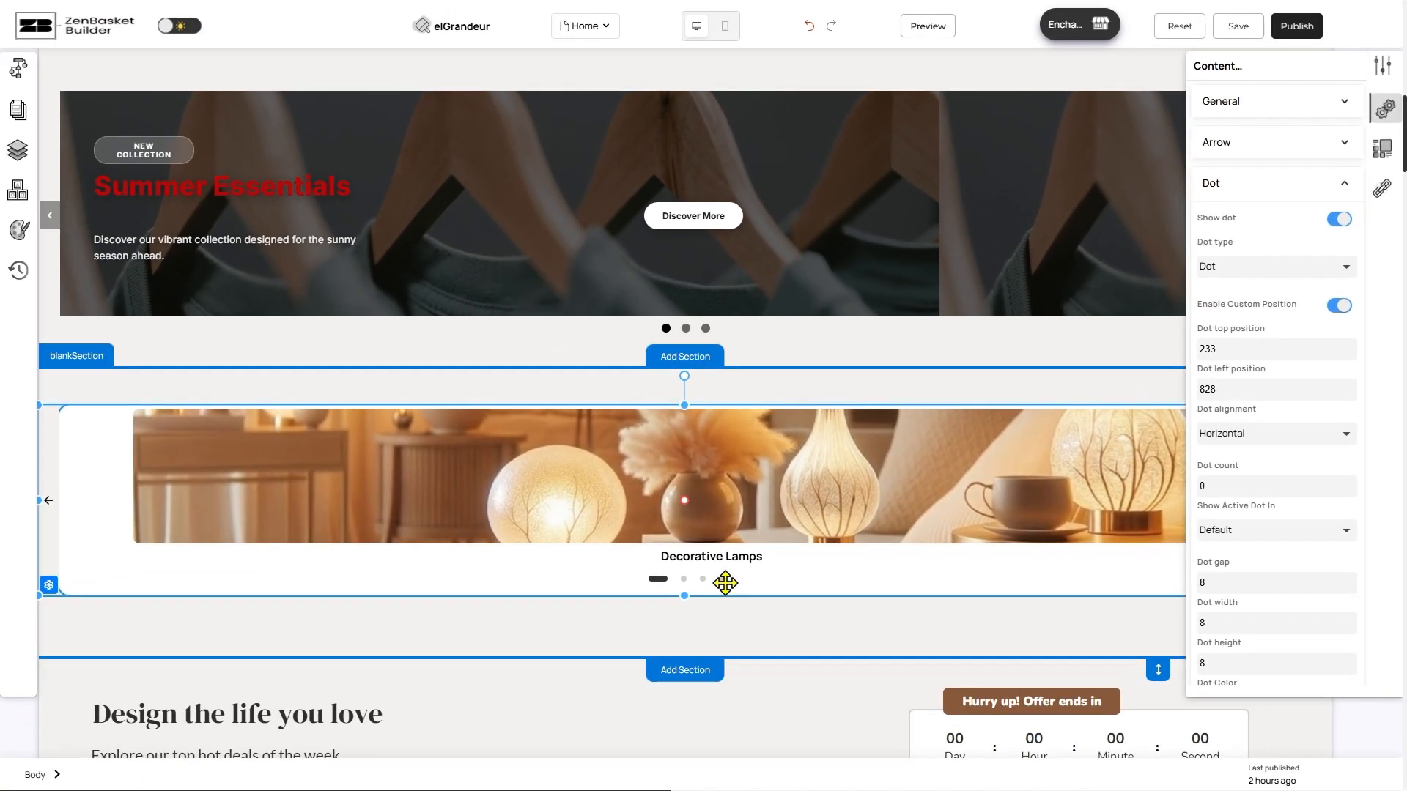
{"action": "left_click_drag", "start_coordinate": [697, 579], "coordinate": [782, 590]}
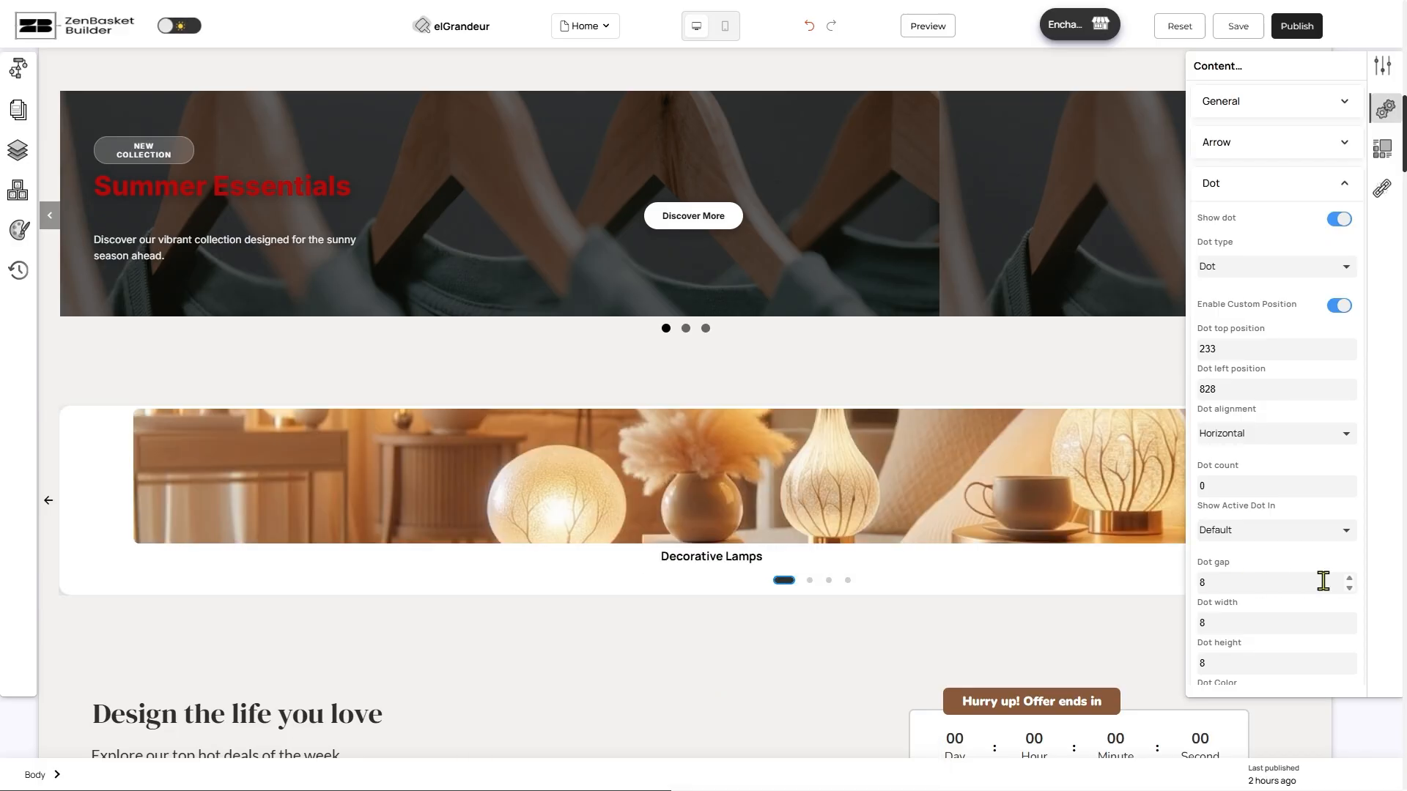
{"action": "left_click", "coordinate": [1322, 182]}
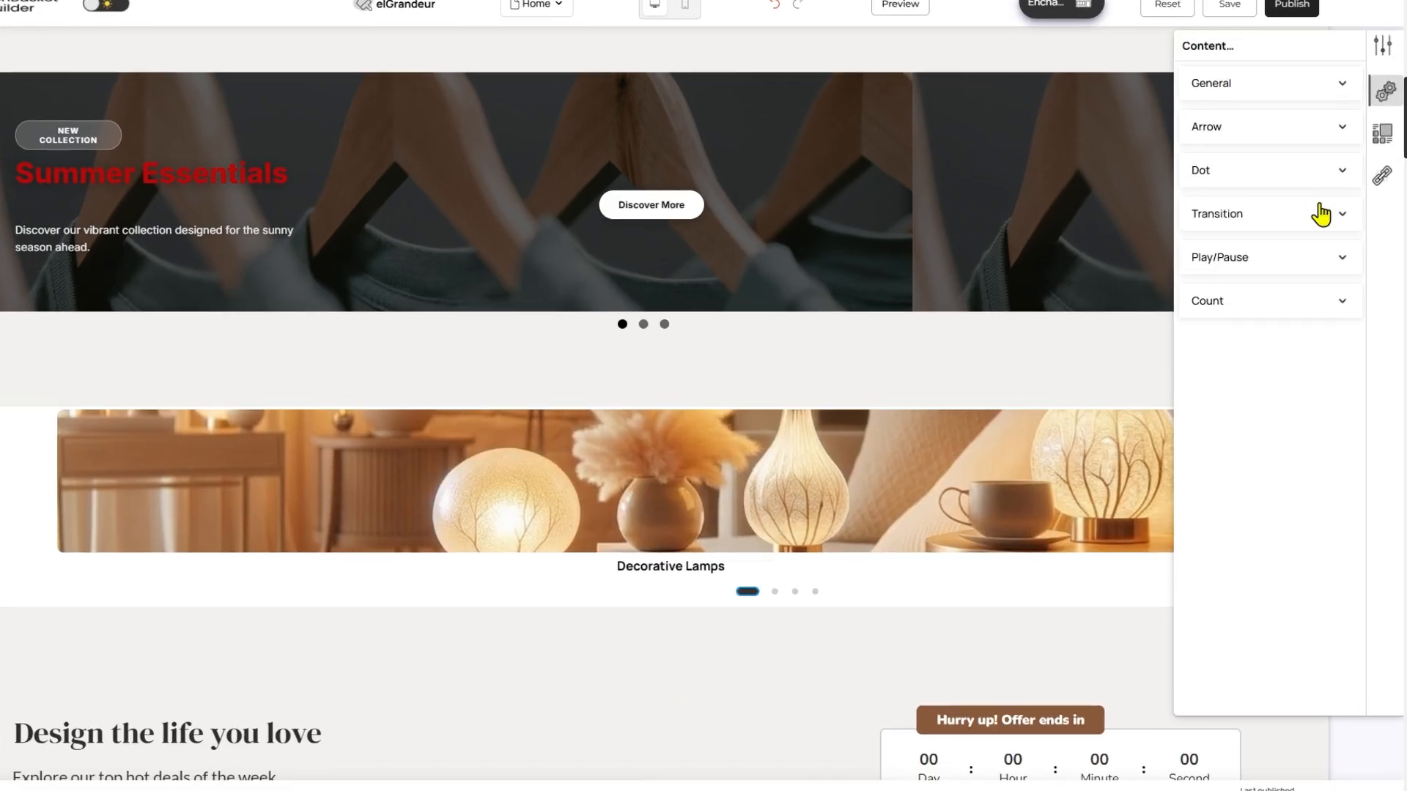
- Examine the transition types available for the product rotator, keeping Slide selected
{"action": "left_click", "coordinate": [1319, 224]}
{"action": "left_click", "coordinate": [1293, 227]}
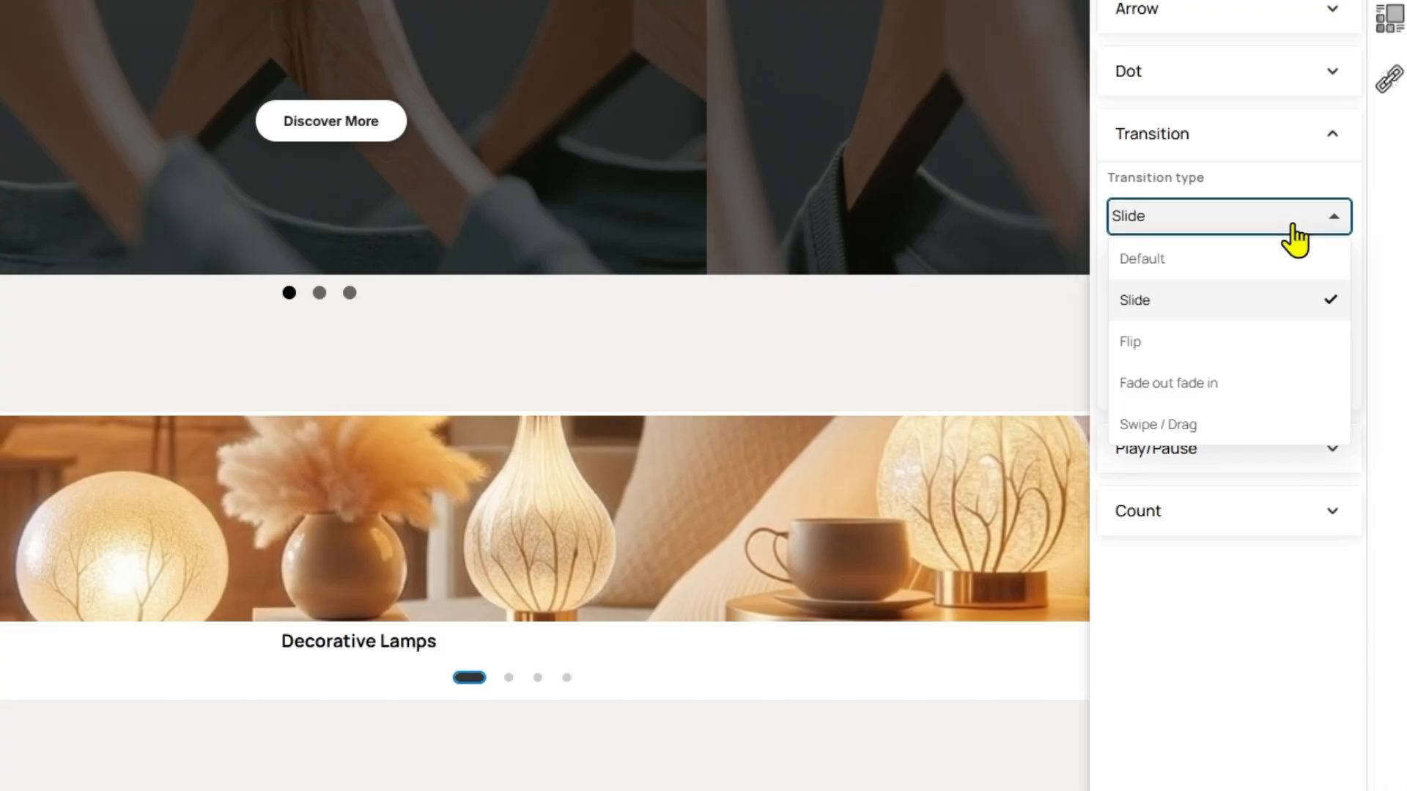
{"action": "left_click", "coordinate": [1293, 229]}
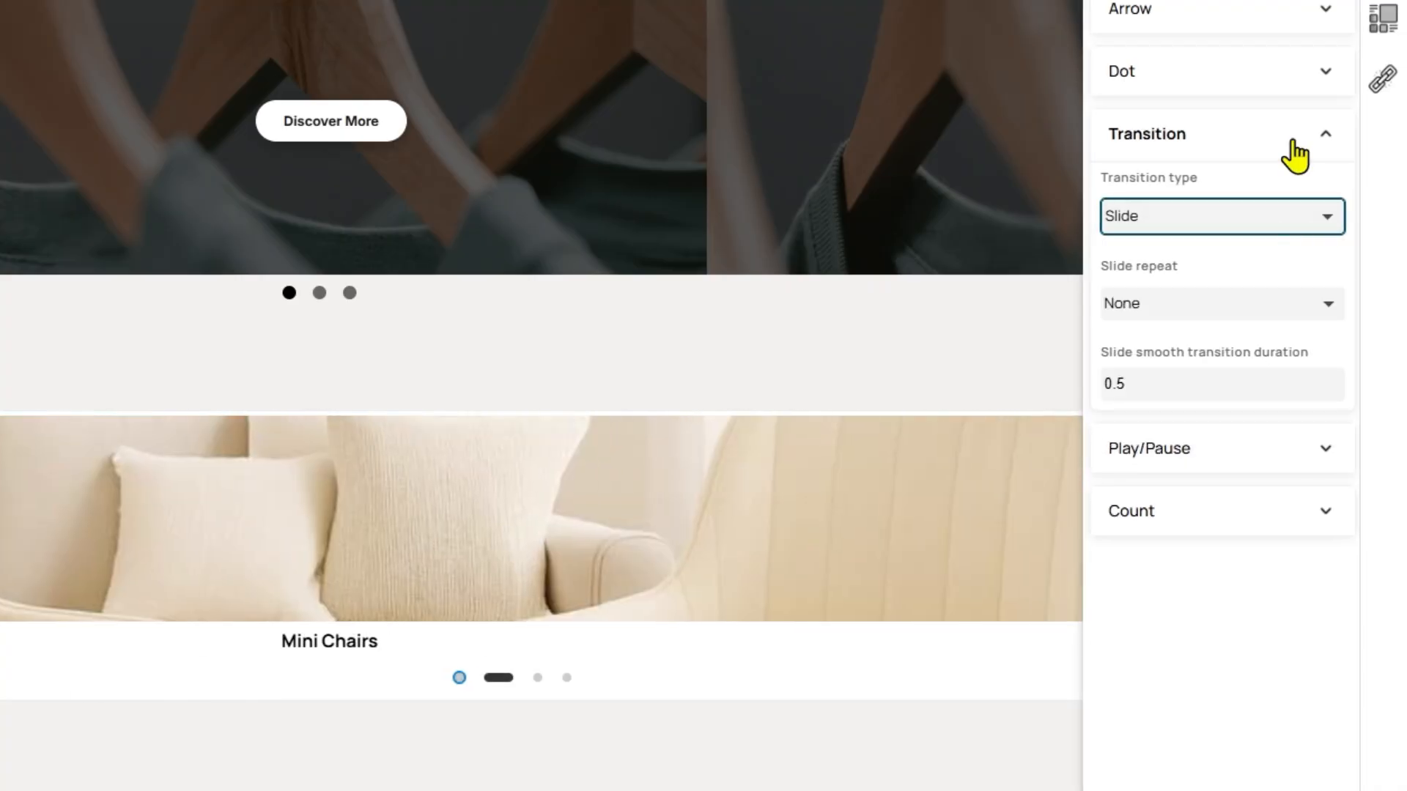
{"action": "left_click", "coordinate": [1294, 139]}
- Enable the play and pause button on the product rotator
{"action": "left_click", "coordinate": [1294, 195]}
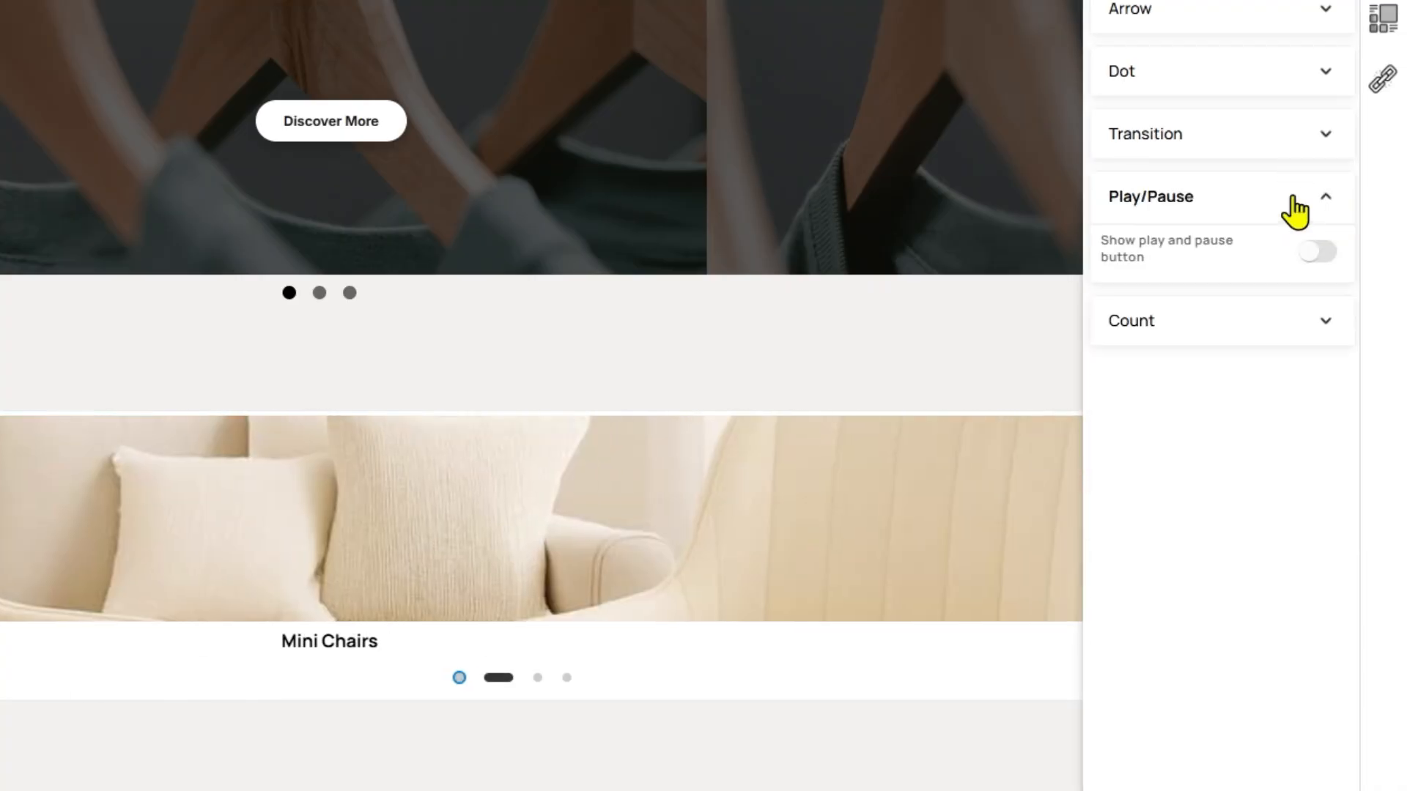
{"action": "left_click", "coordinate": [1313, 254]}
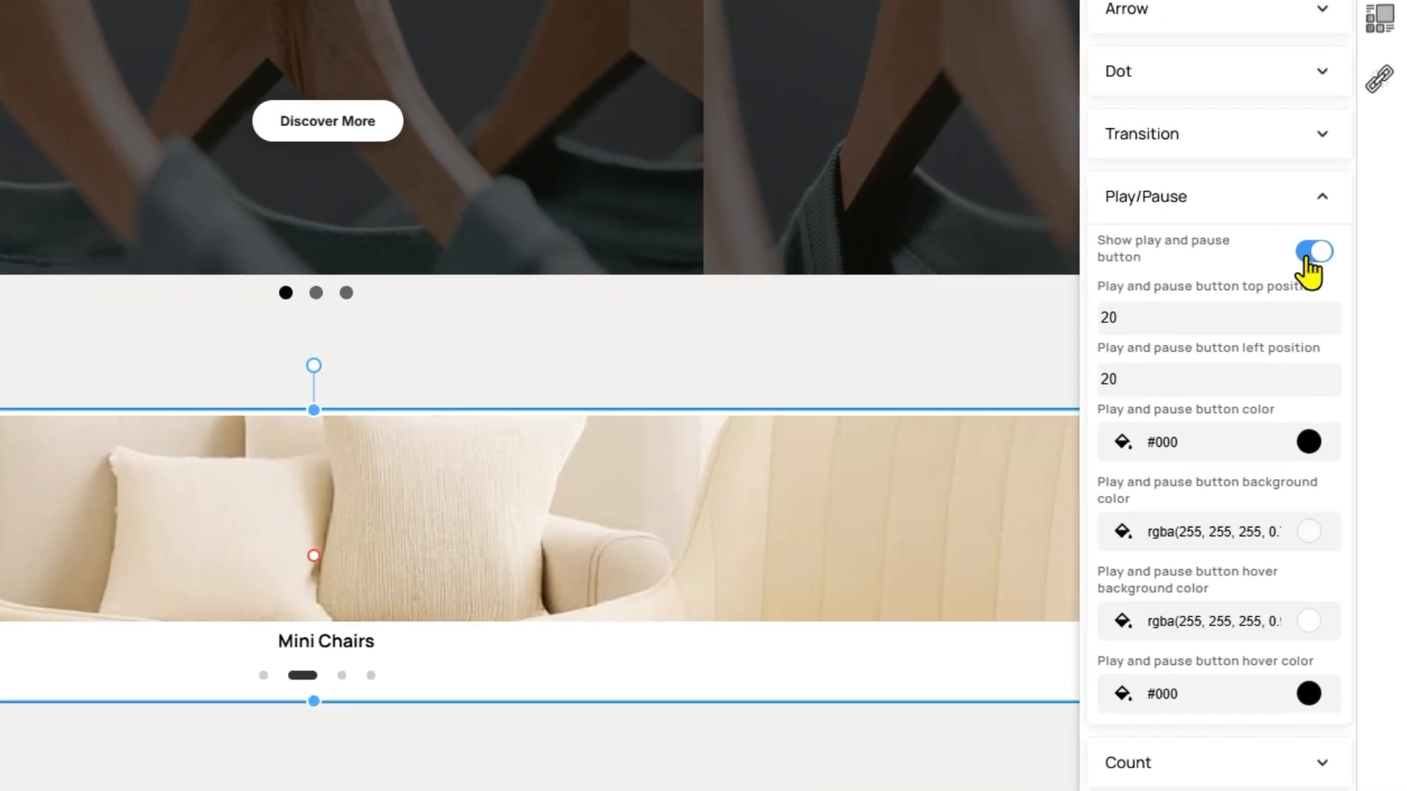
{"action": "left_click", "coordinate": [1308, 202]}
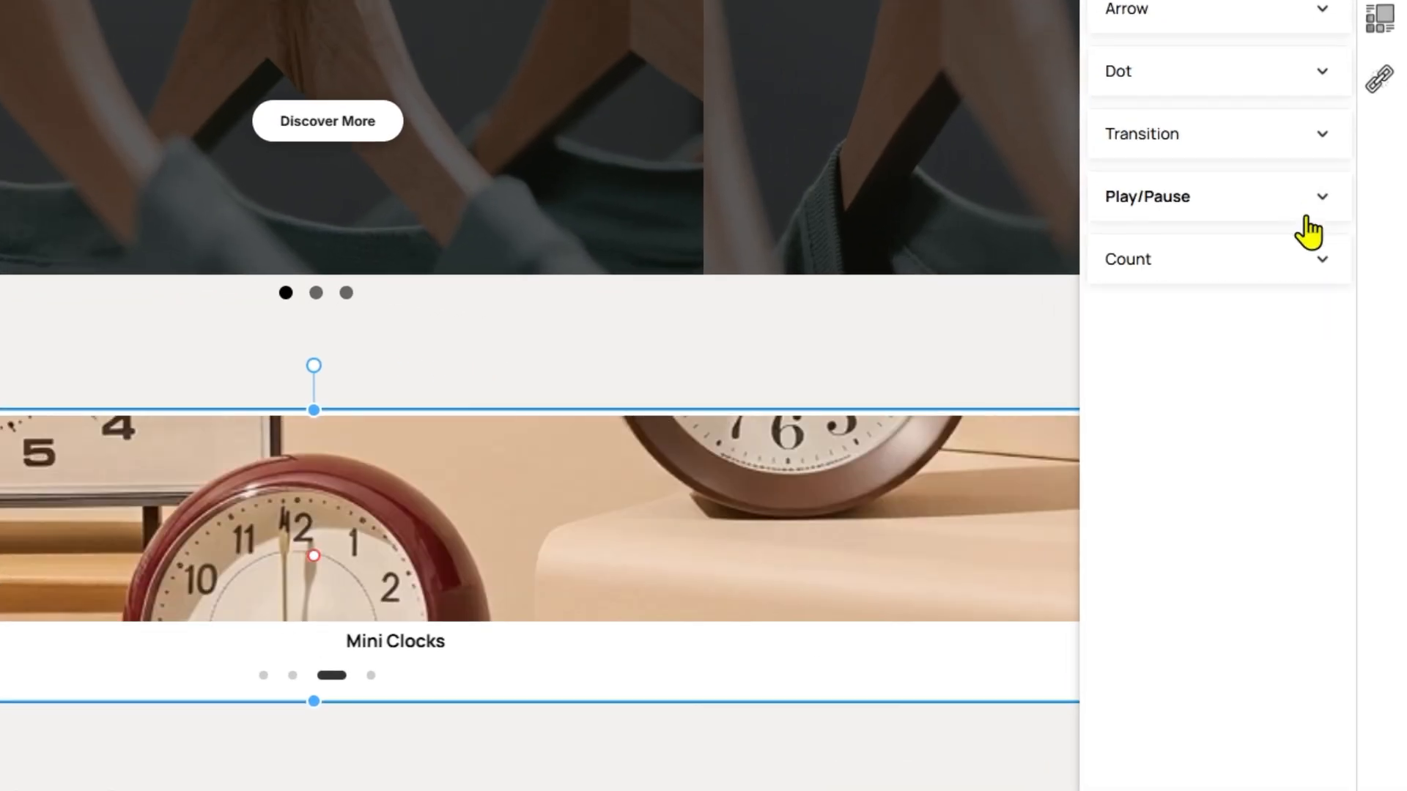
- Show the slide count with the total count, and place it in the product rotator's lower-left corner at top 216, left 48
{"action": "left_click", "coordinate": [1304, 258]}
{"action": "left_click", "coordinate": [1313, 315]}
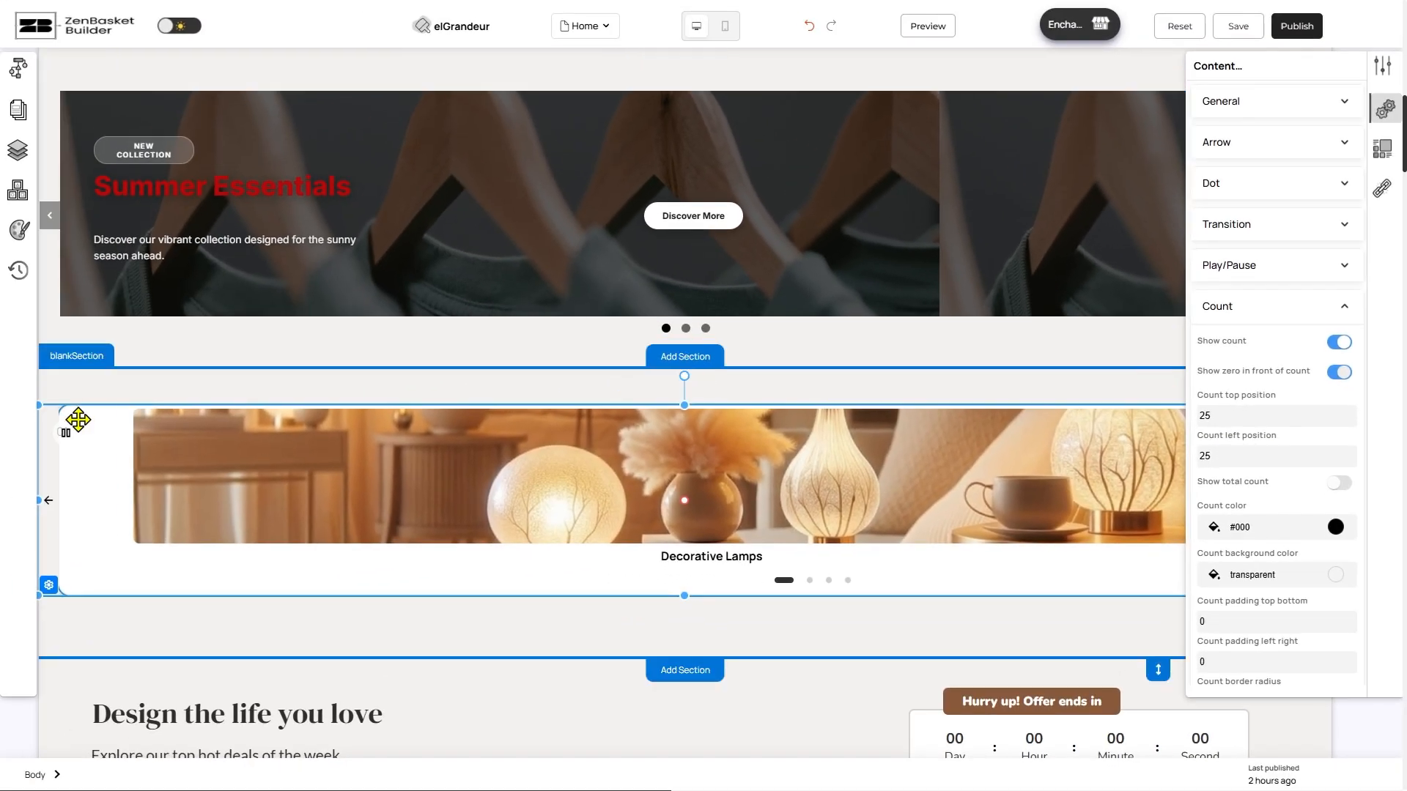
{"action": "left_click", "coordinate": [66, 438]}
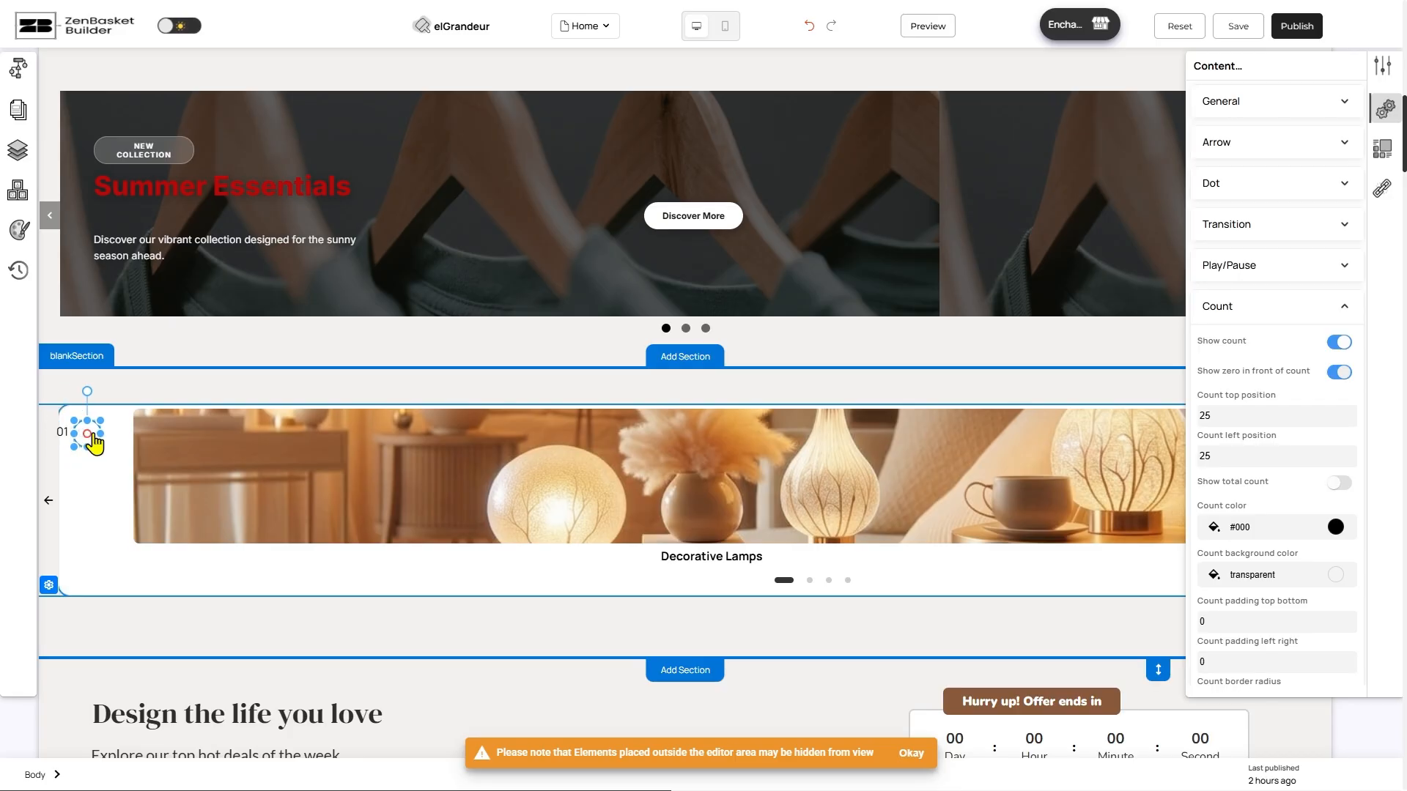
{"action": "left_click_drag", "start_coordinate": [66, 438], "coordinate": [79, 572]}
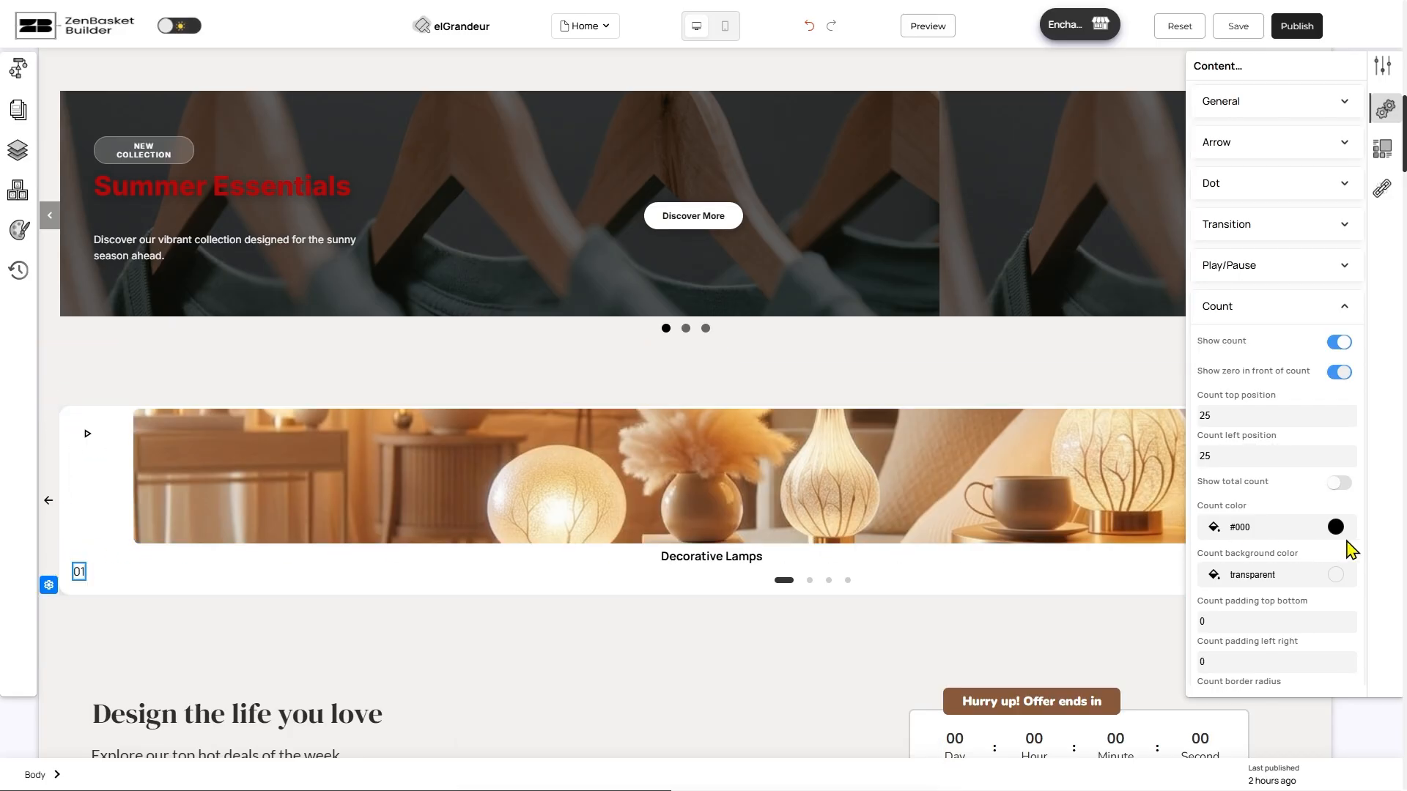
{"action": "left_click", "coordinate": [1341, 487]}
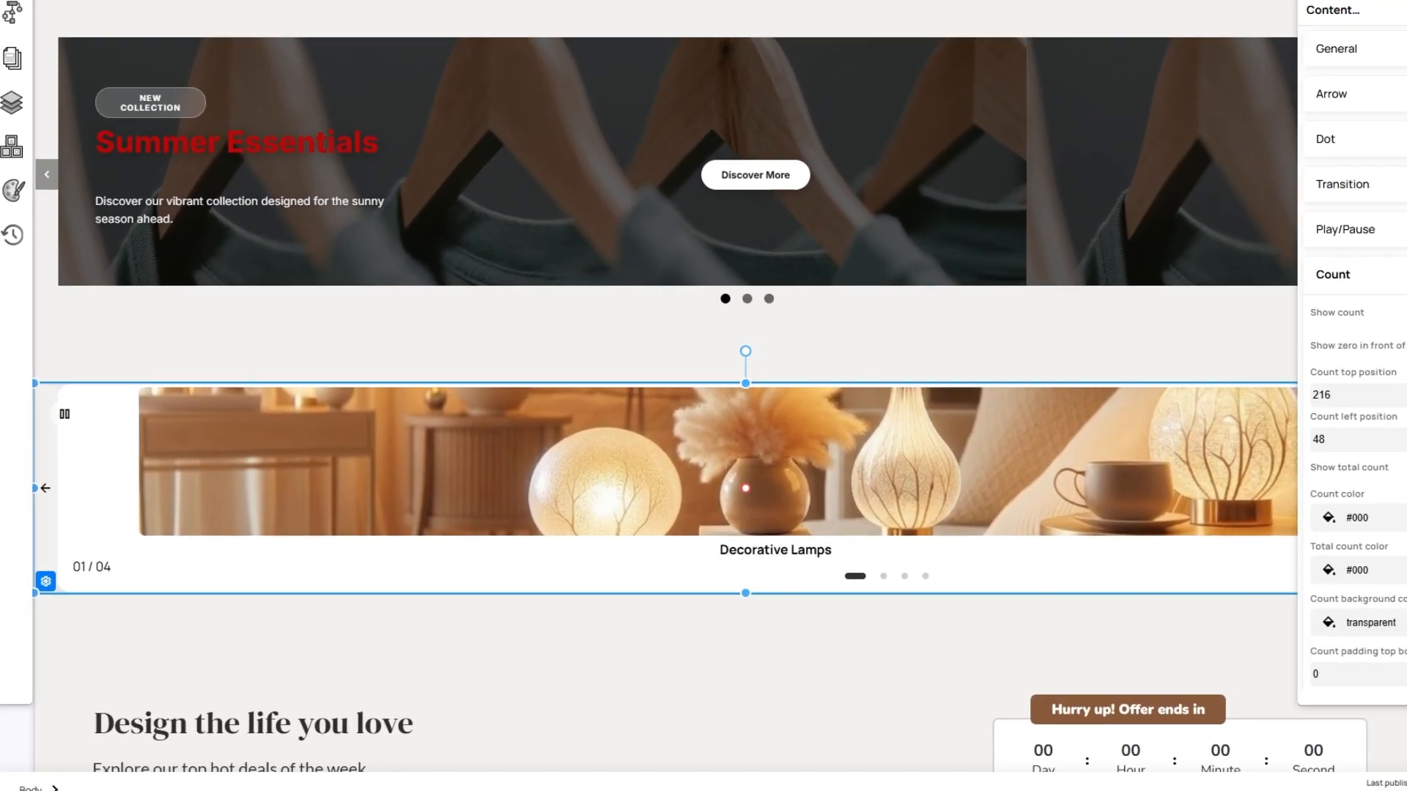
{"action": "left_click", "coordinate": [1347, 311]}
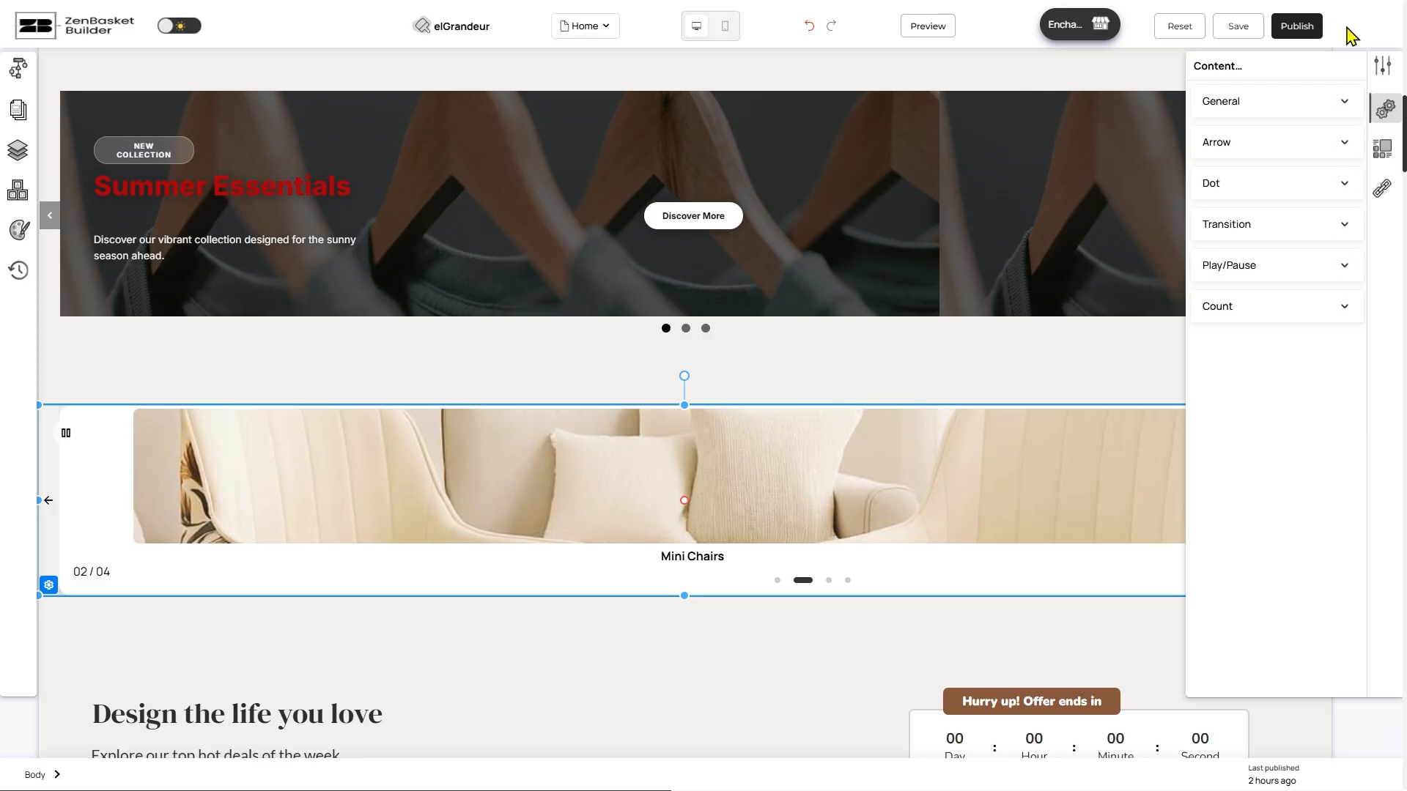
- Save the home page and publish it, accepting the layout check
{"action": "left_click", "coordinate": [1234, 28]}
{"action": "left_click", "coordinate": [1294, 26]}
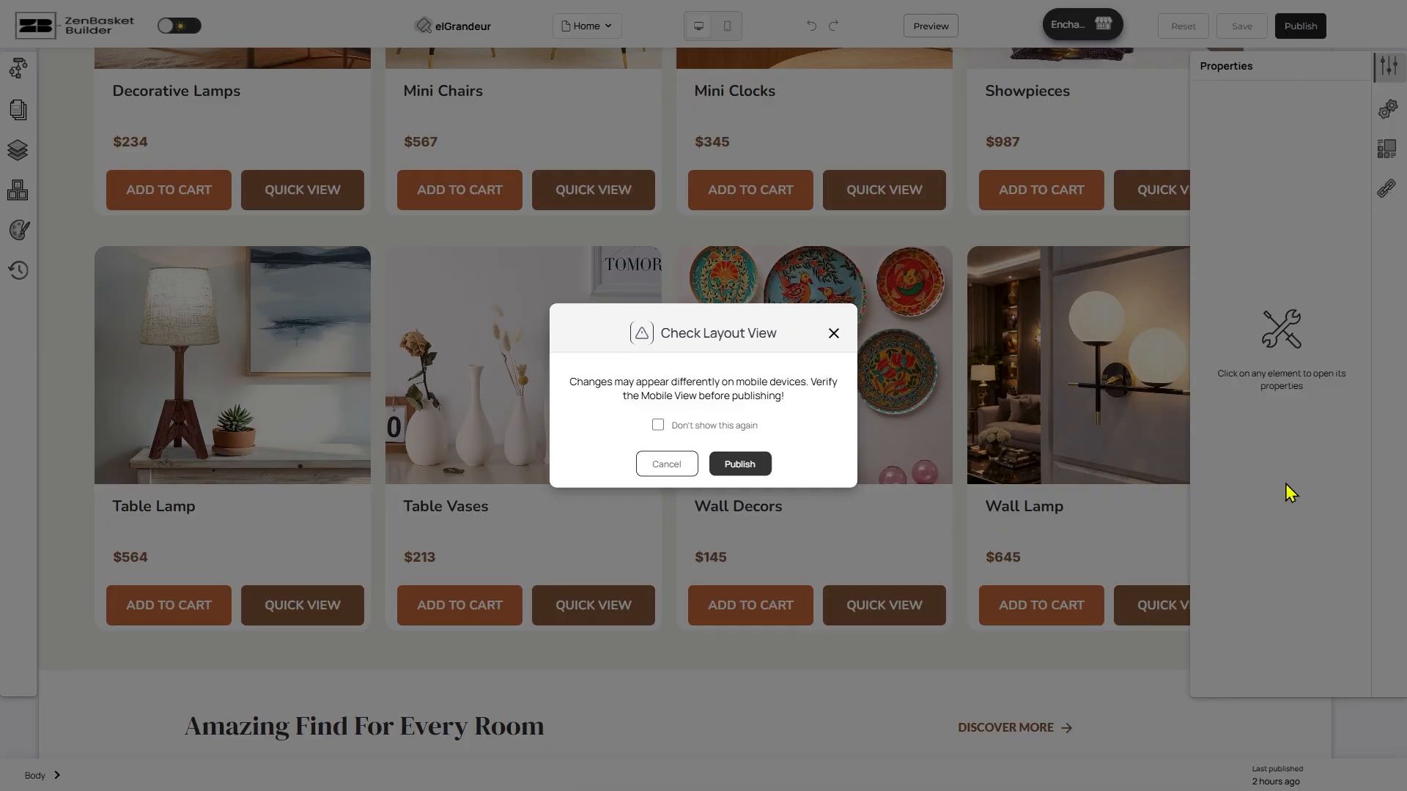
{"action": "left_click", "coordinate": [731, 465]}
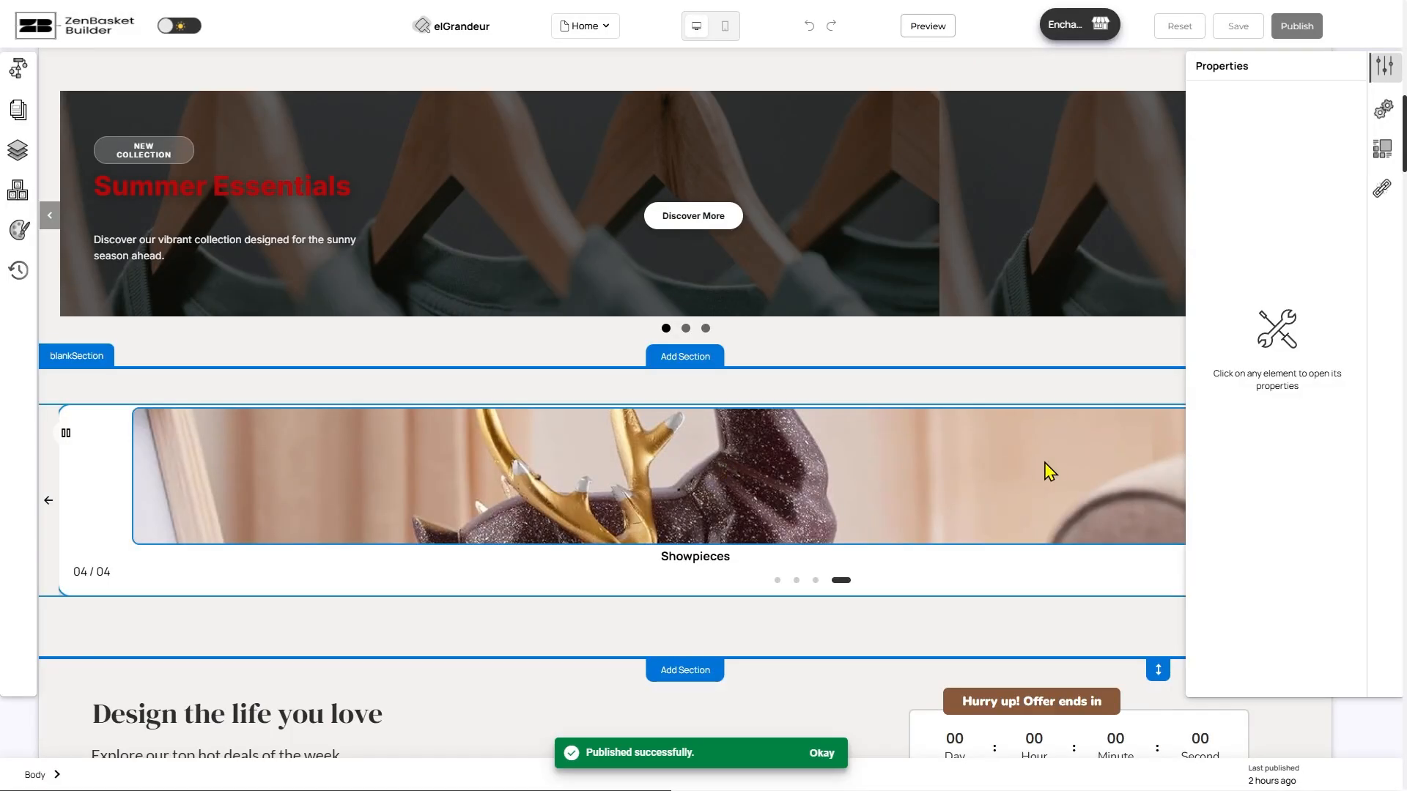
- Open the live store and advance the first content rotator to its "Limited Time Offers" slide
{"action": "left_click", "coordinate": [1055, 26]}
{"action": "left_click", "coordinate": [1051, 91]}
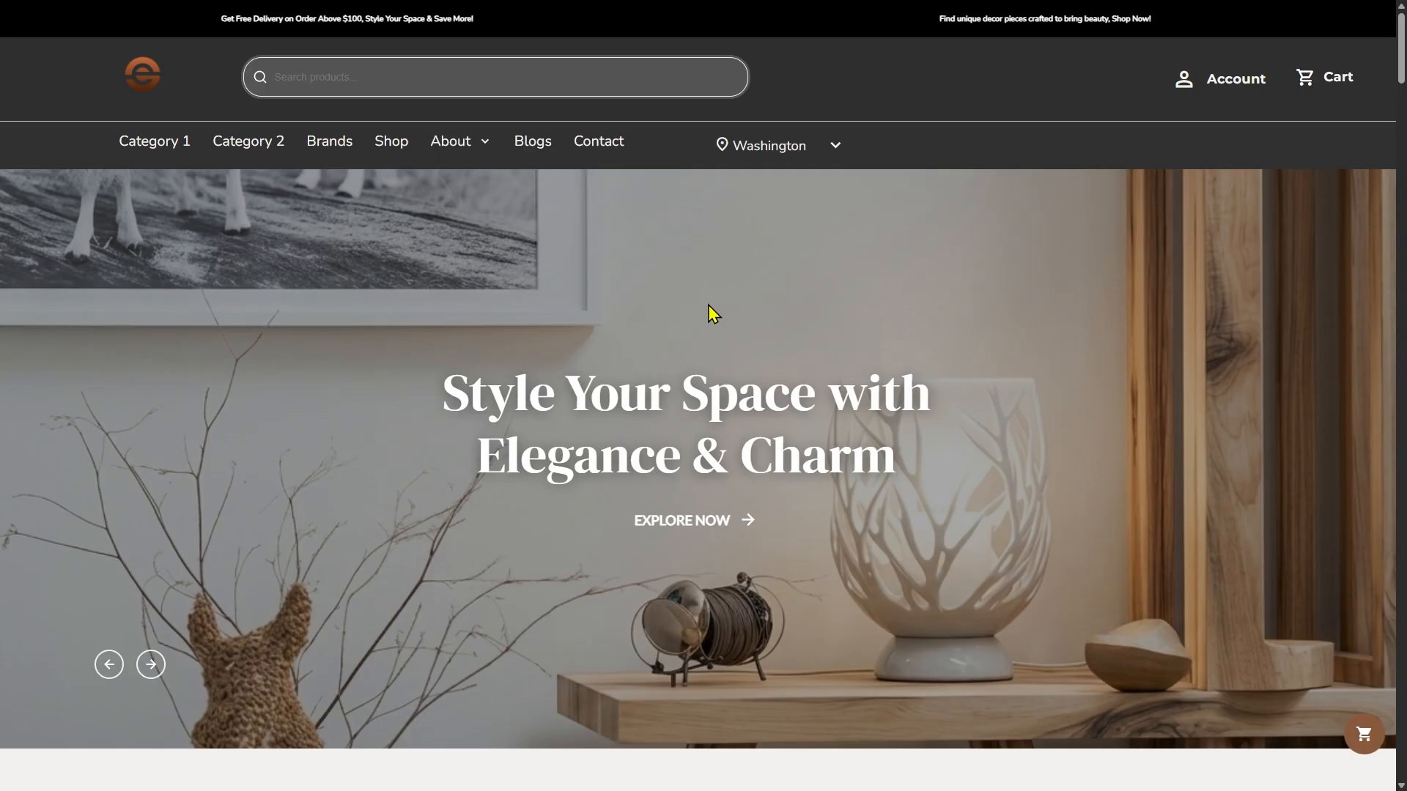
{"action": "scroll", "coordinate": [709, 312], "scroll_direction": "down", "scroll_amount": 7}
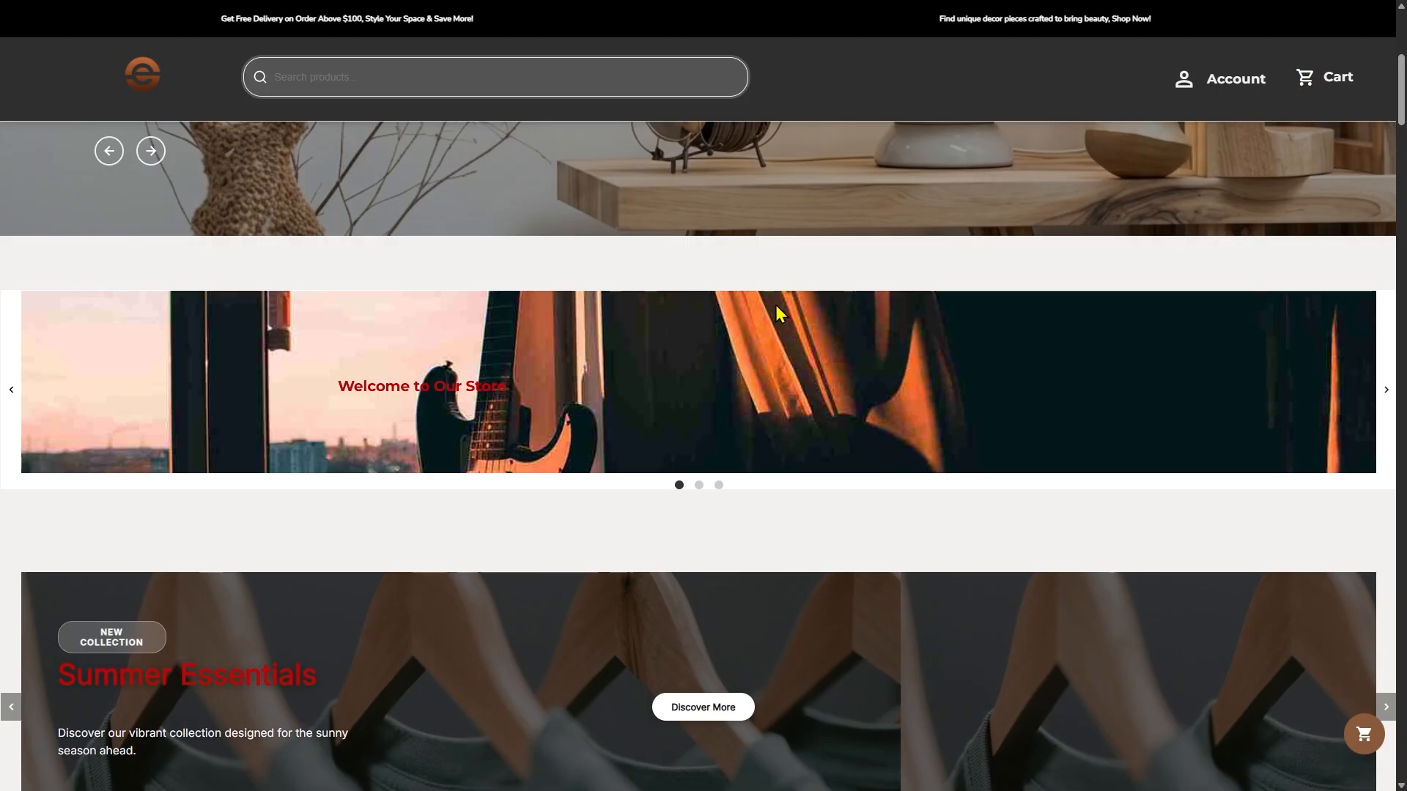
{"action": "left_click", "coordinate": [1381, 396]}
{"action": "left_click", "coordinate": [1381, 396]}
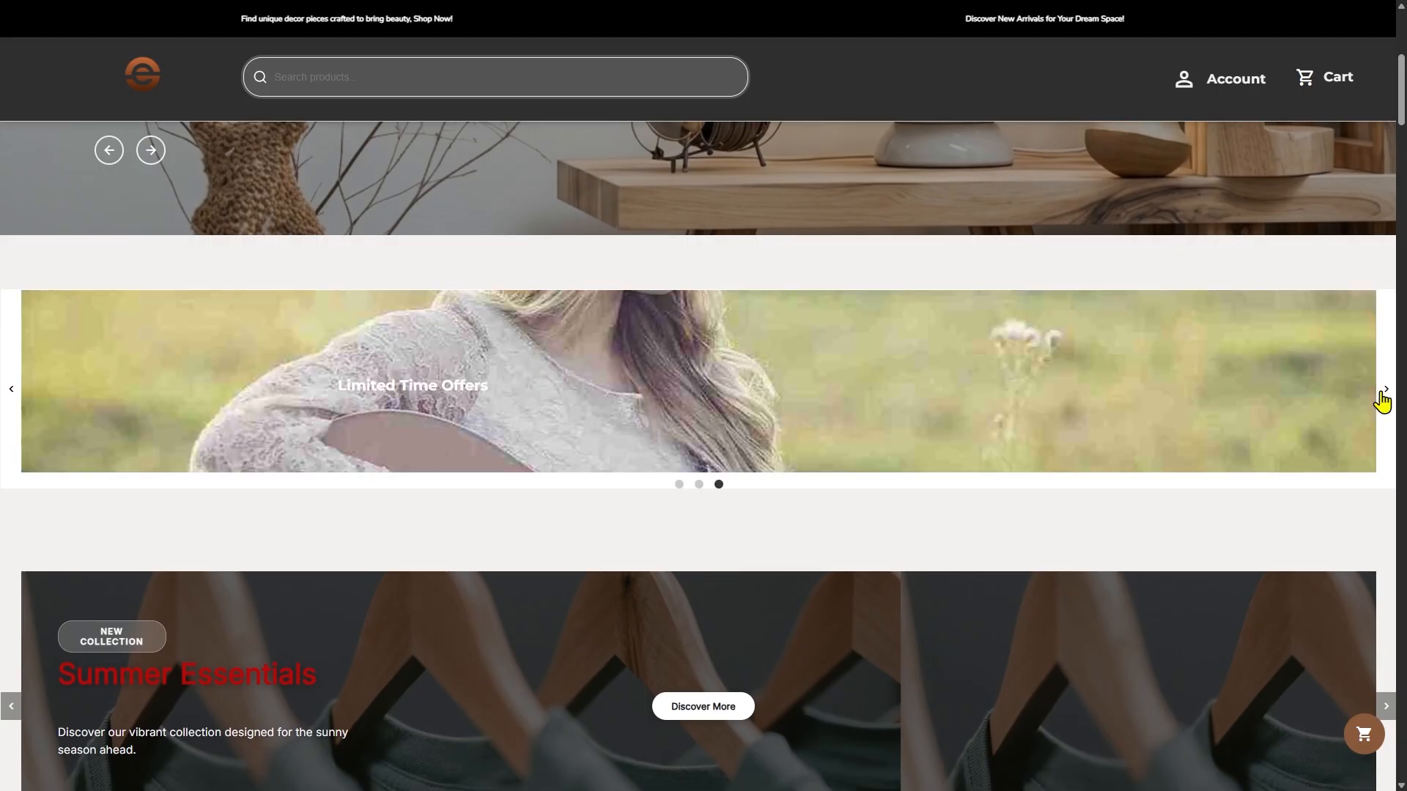
- Cycle the second content rotator through its slides back to "Summer Essentials", and advance the product rotator by one slide
{"action": "scroll", "coordinate": [1381, 399], "scroll_direction": "down", "scroll_amount": 4}
{"action": "left_click", "coordinate": [1384, 414]}
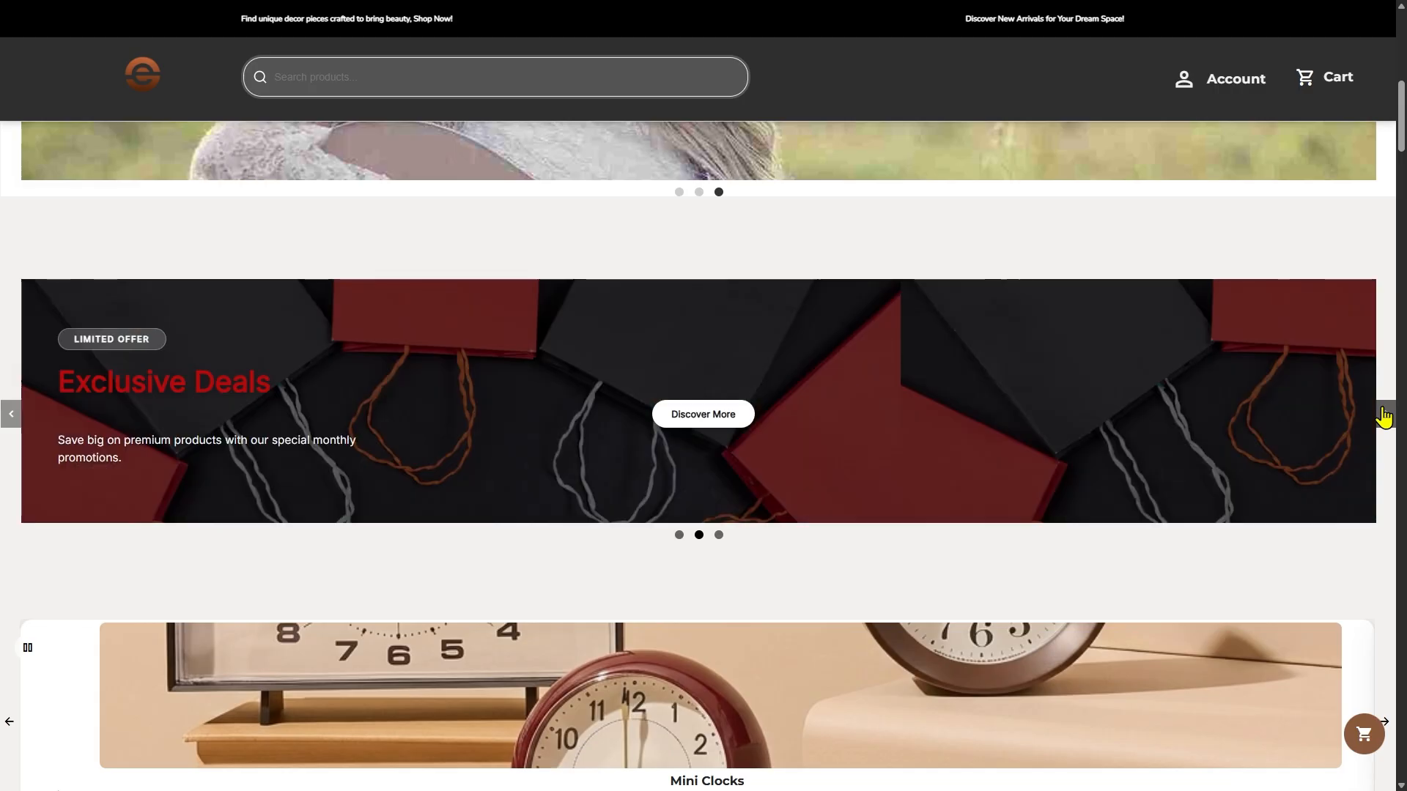
{"action": "left_click", "coordinate": [1383, 415]}
{"action": "left_click", "coordinate": [1384, 415]}
{"action": "scroll", "coordinate": [1385, 417], "scroll_direction": "down", "scroll_amount": 4}
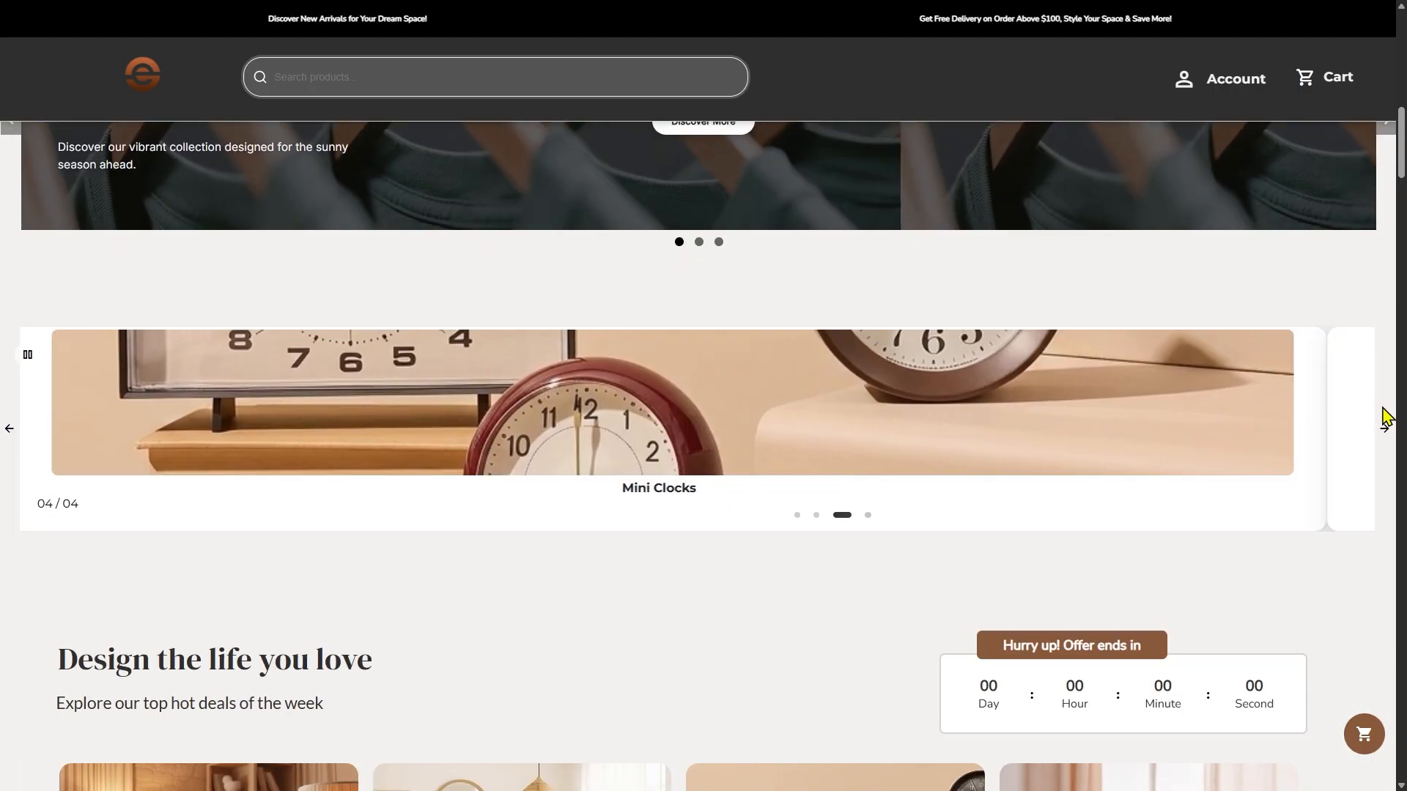
{"action": "left_click", "coordinate": [1384, 430]}
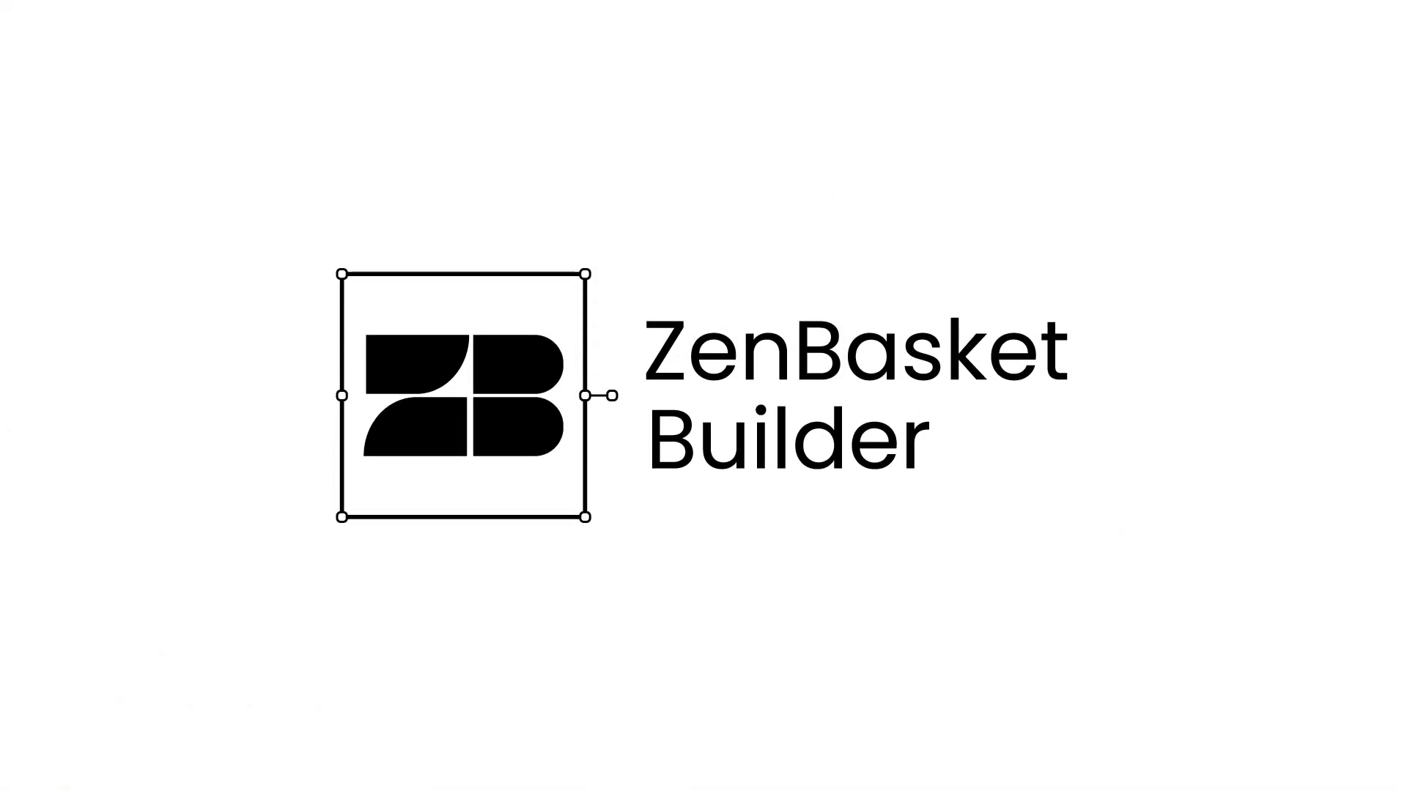